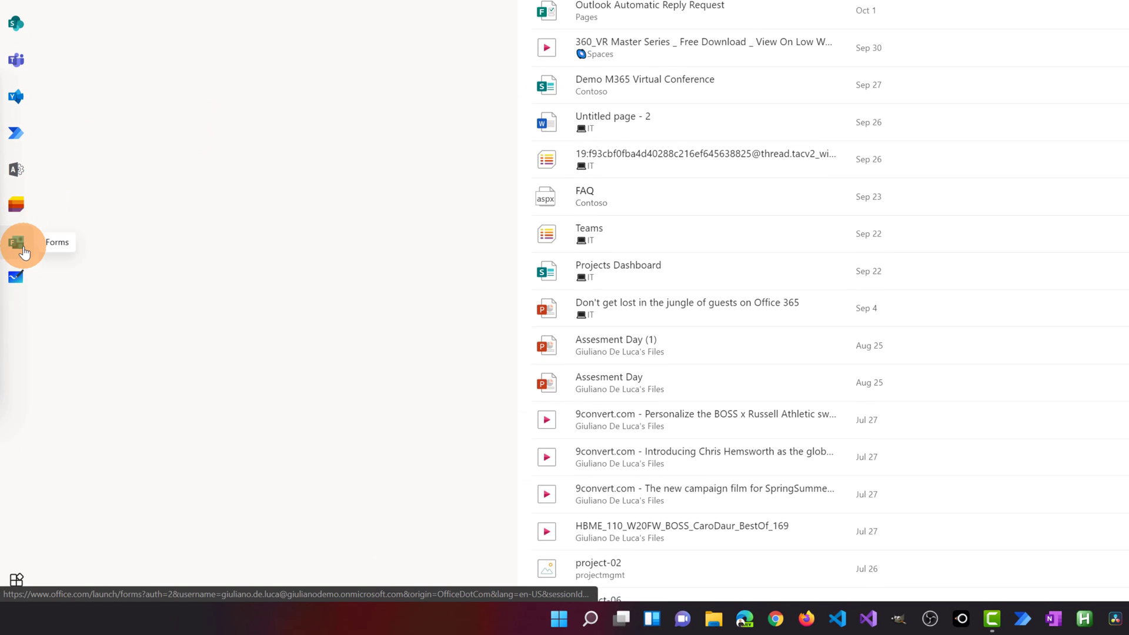
Step: Switch to Microsoft Forms and create a new blank form from the full list of own forms
{"action": "left_click", "coordinate": [15, 247]}
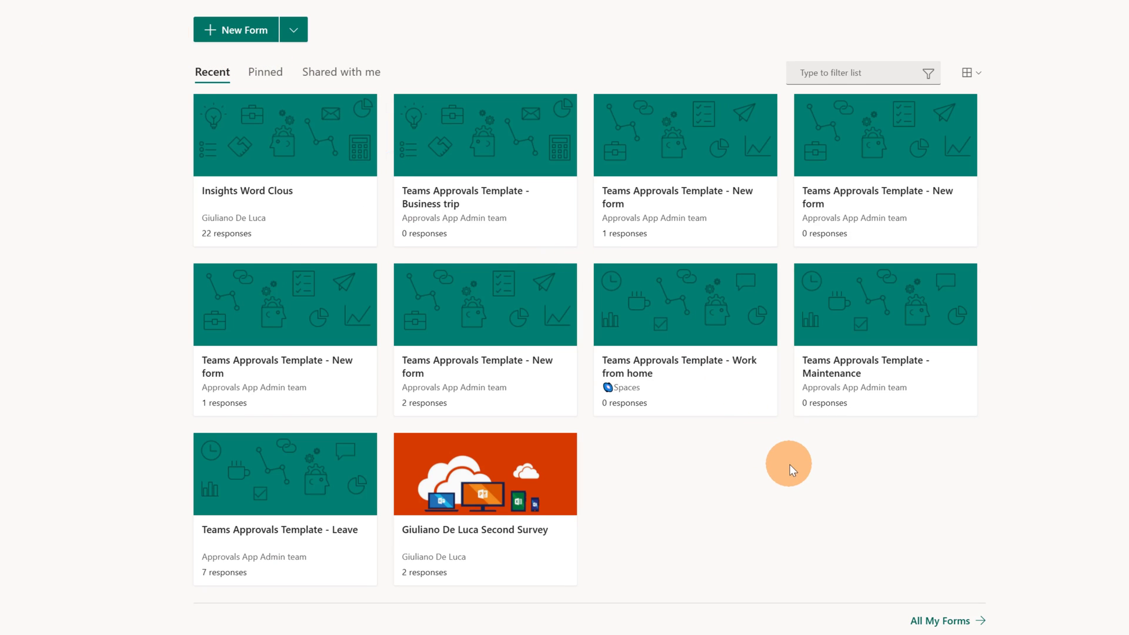
{"action": "left_click", "coordinate": [944, 622]}
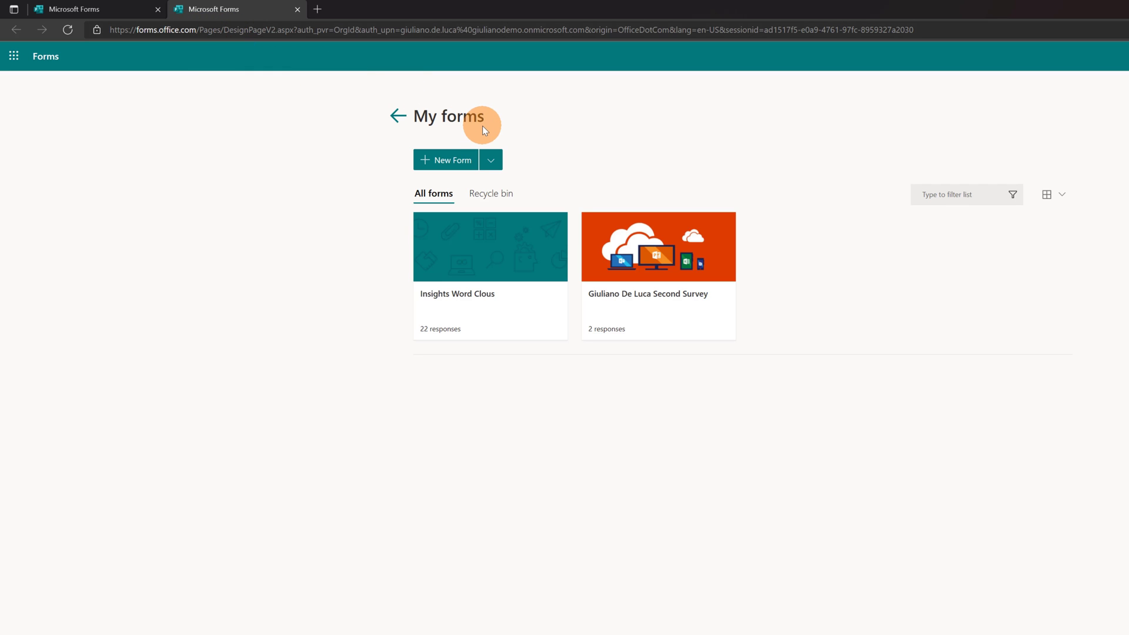
{"action": "left_click", "coordinate": [447, 165]}
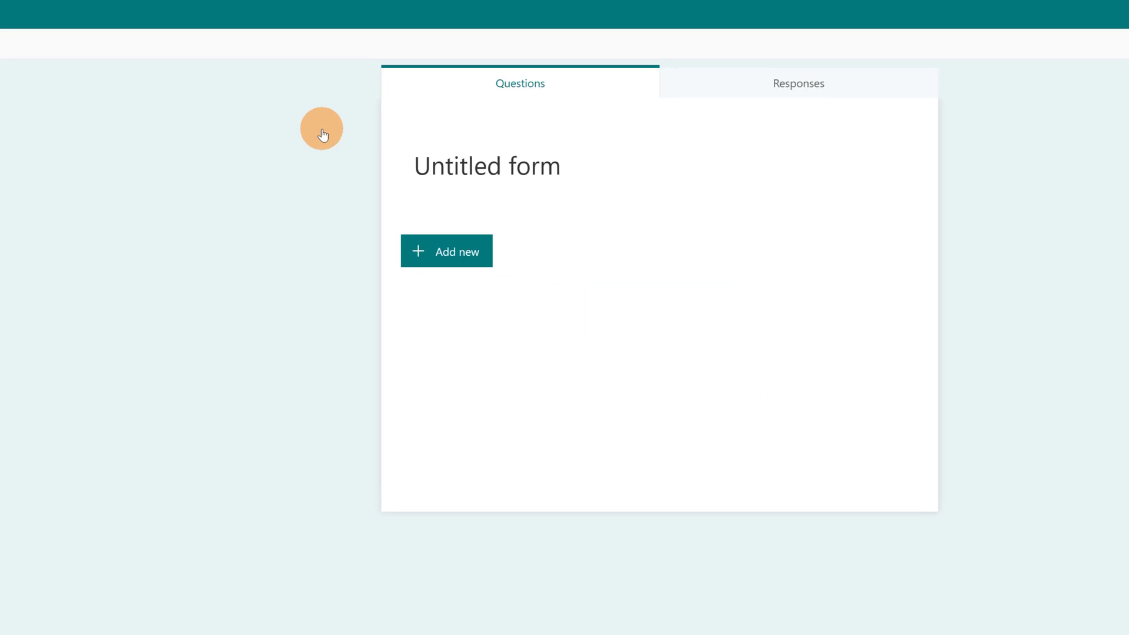
Step: Title the form with the channel owner's first name plus "YouTube Survey" and describe it as a survey about the owner's YouTube Channel
{"action": "left_click", "coordinate": [322, 134]}
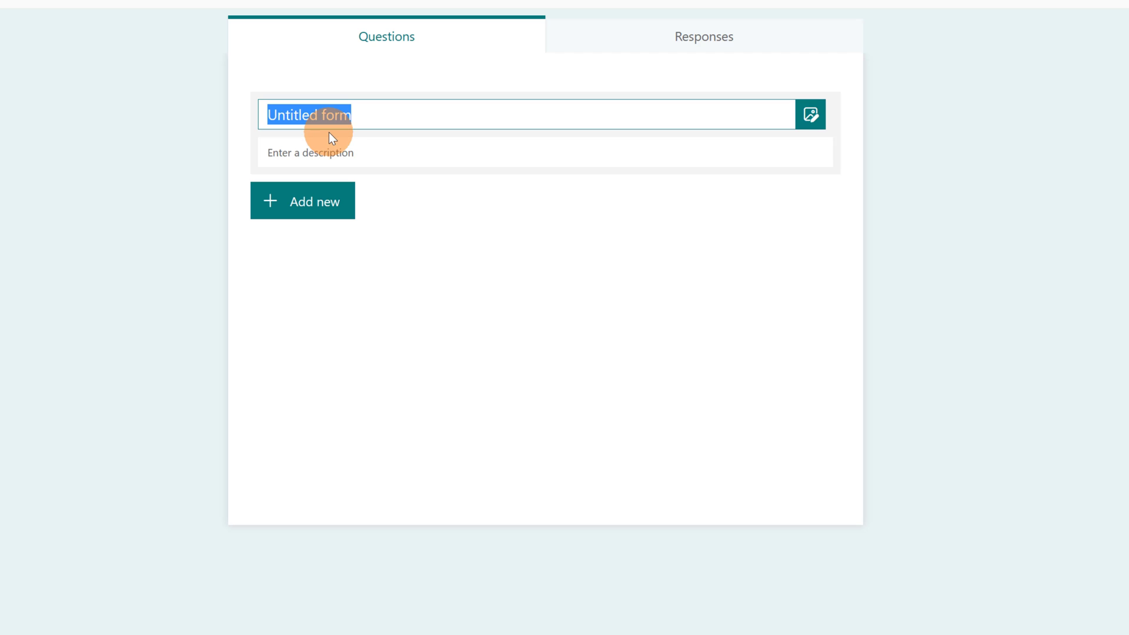
{"action": "key", "text": "super+v"}
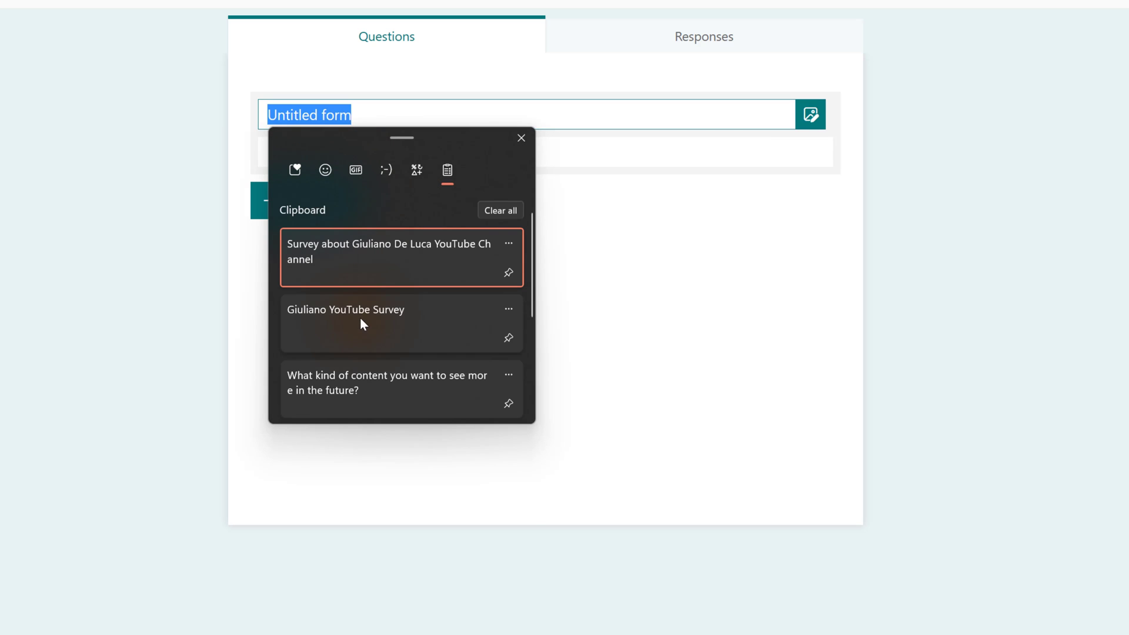
{"action": "left_click", "coordinate": [360, 317]}
{"action": "left_click", "coordinate": [420, 151]}
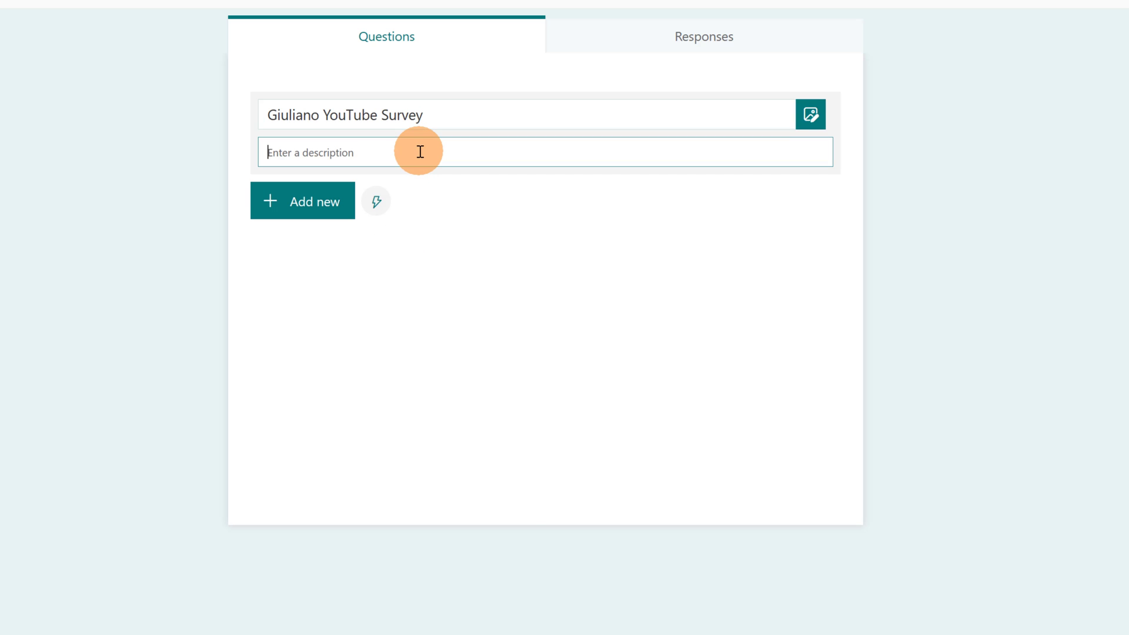
{"action": "key", "text": "super+v"}
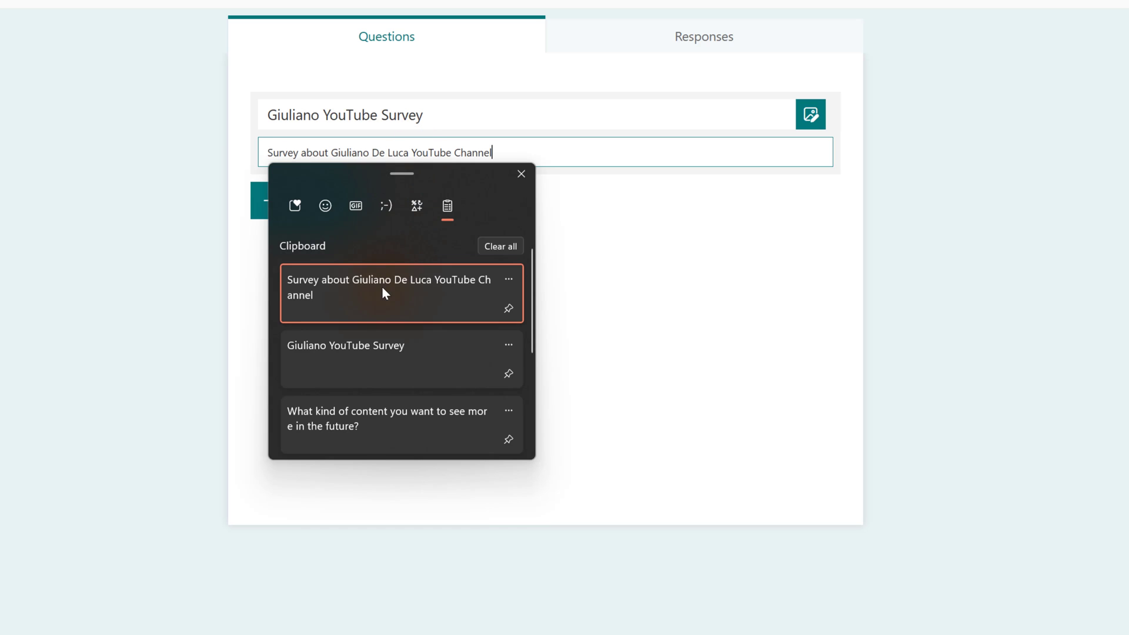
{"action": "left_click", "coordinate": [385, 293]}
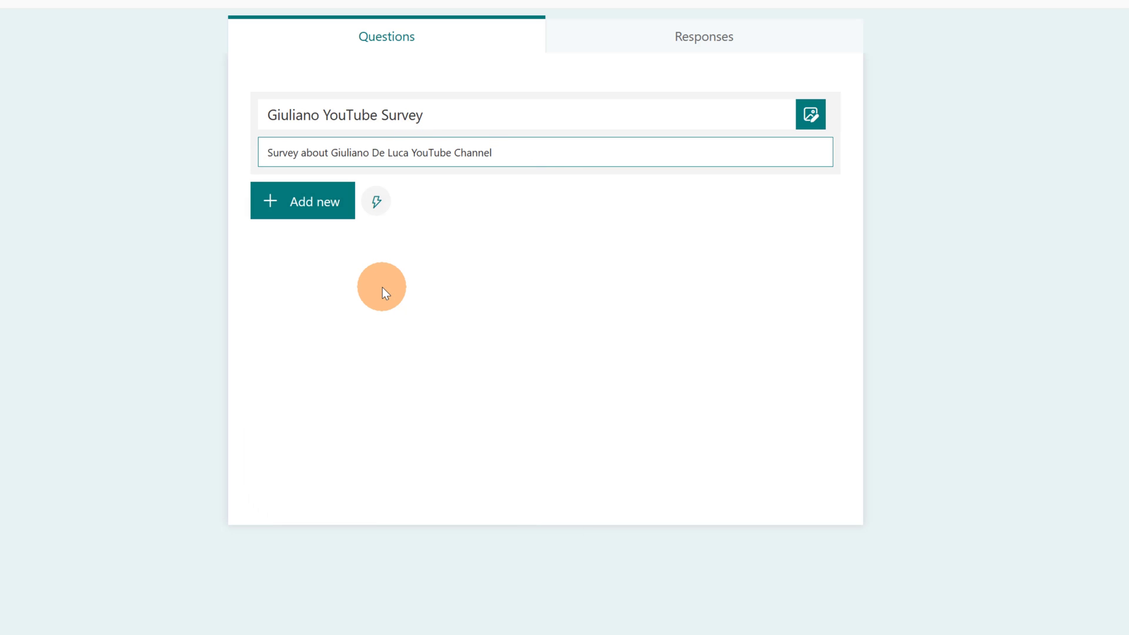
{"action": "left_click", "coordinate": [378, 285]}
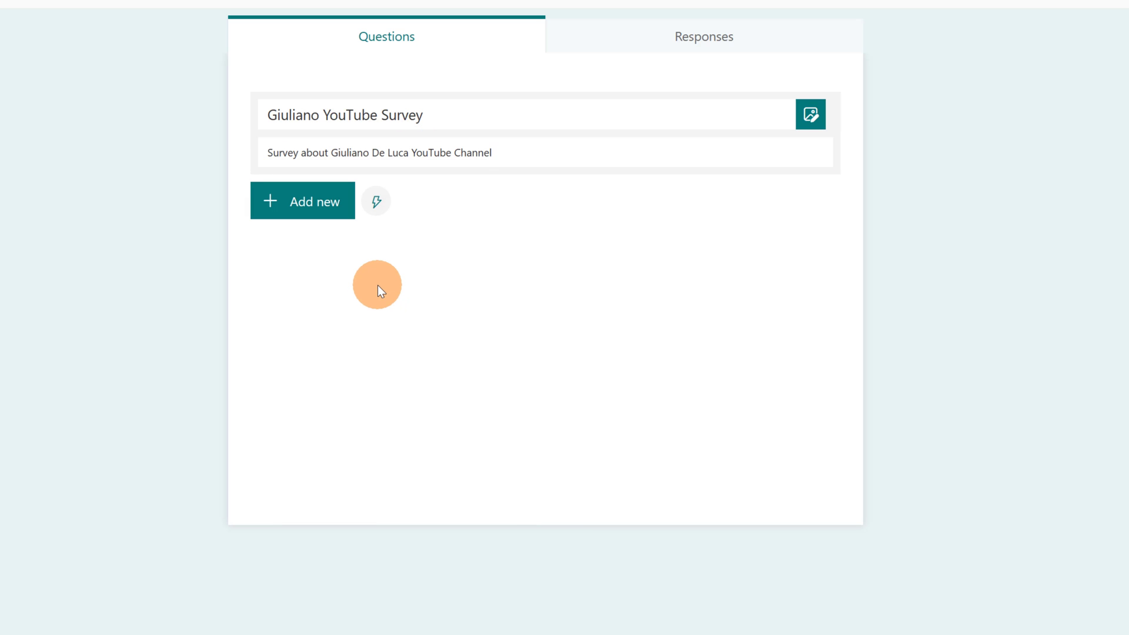
Step: Add a choice question asking how respondents evaluate the content of the owner's YouTube Channel
{"action": "left_click", "coordinate": [320, 211]}
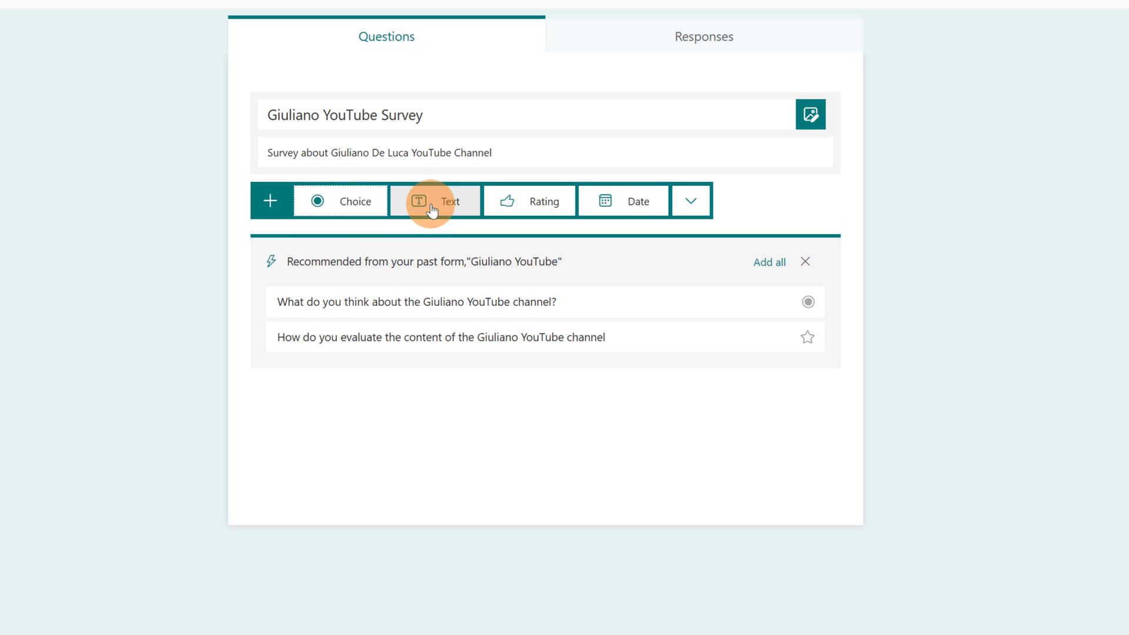
{"action": "left_click", "coordinate": [333, 210]}
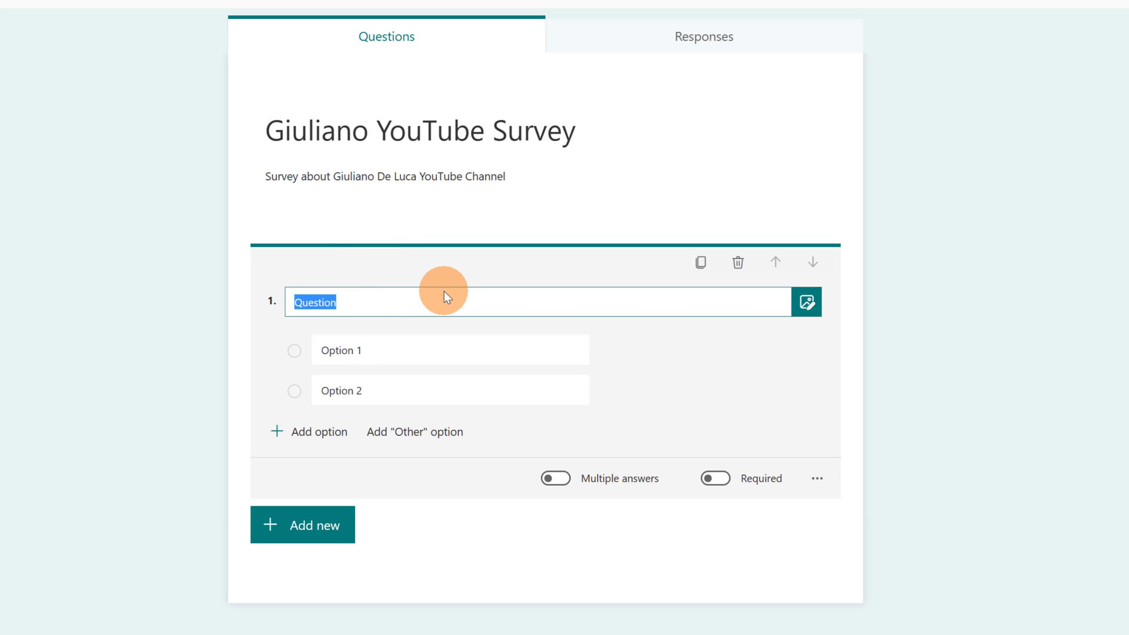
{"action": "type", "text": "How you evaluate the content of Giuliano's YouTube Channel?"}
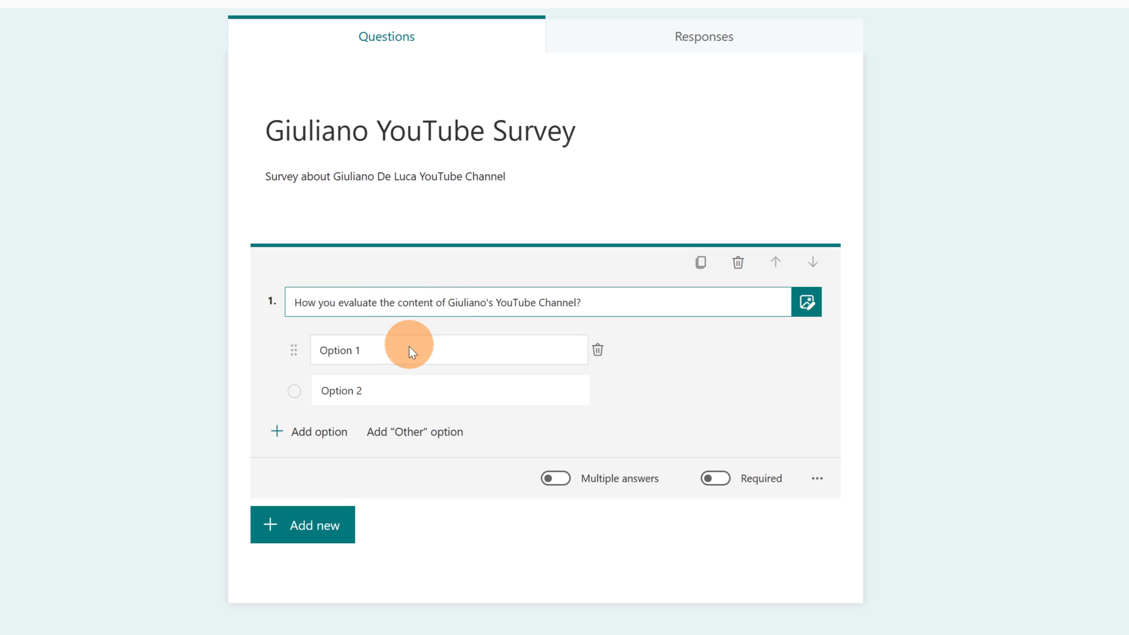
Step: Give the first question the four answer options Amazing, Good, Not bad and Bad
{"action": "left_click", "coordinate": [392, 342]}
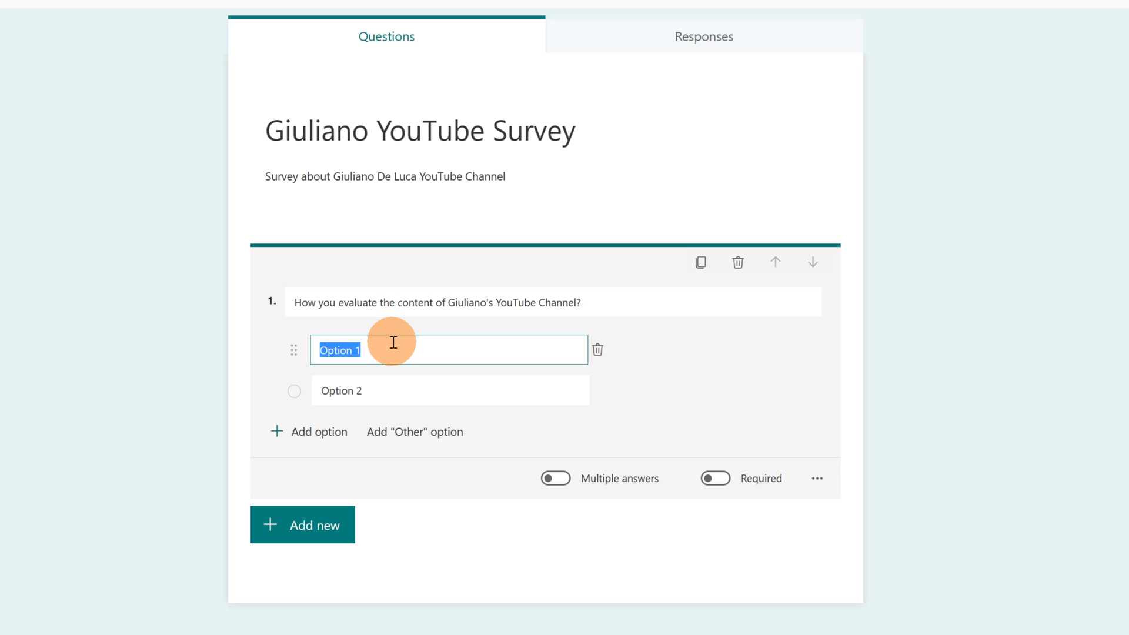
{"action": "type", "text": "Amazing"}
{"action": "key", "text": "Tab"}
{"action": "key", "text": "Tab"}
{"action": "type", "text": "Good"}
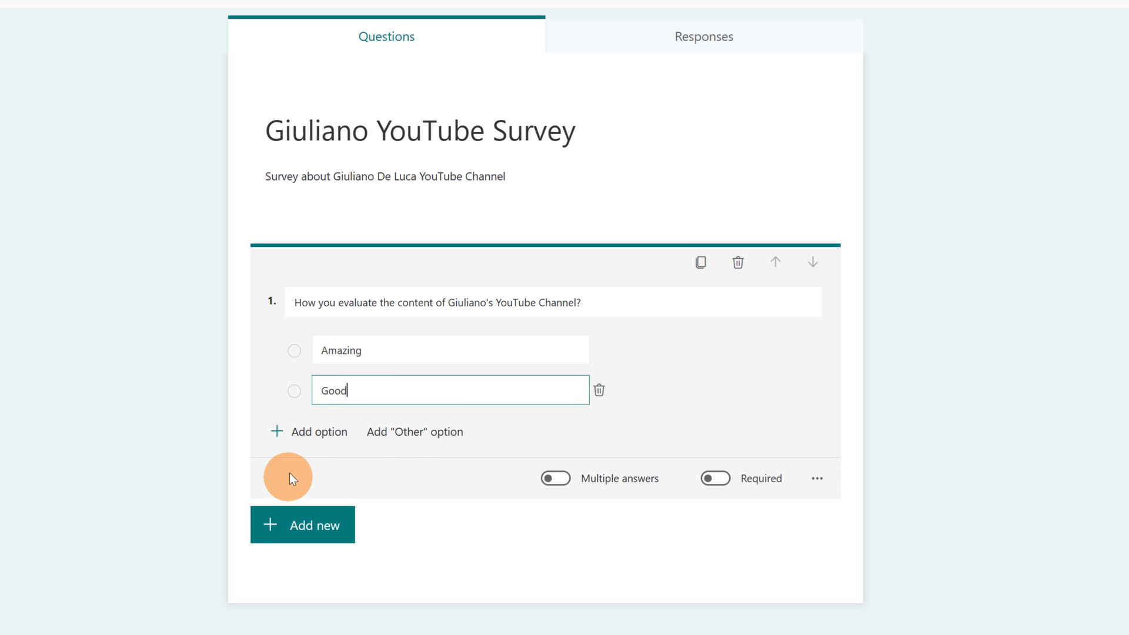
{"action": "left_click", "coordinate": [310, 431]}
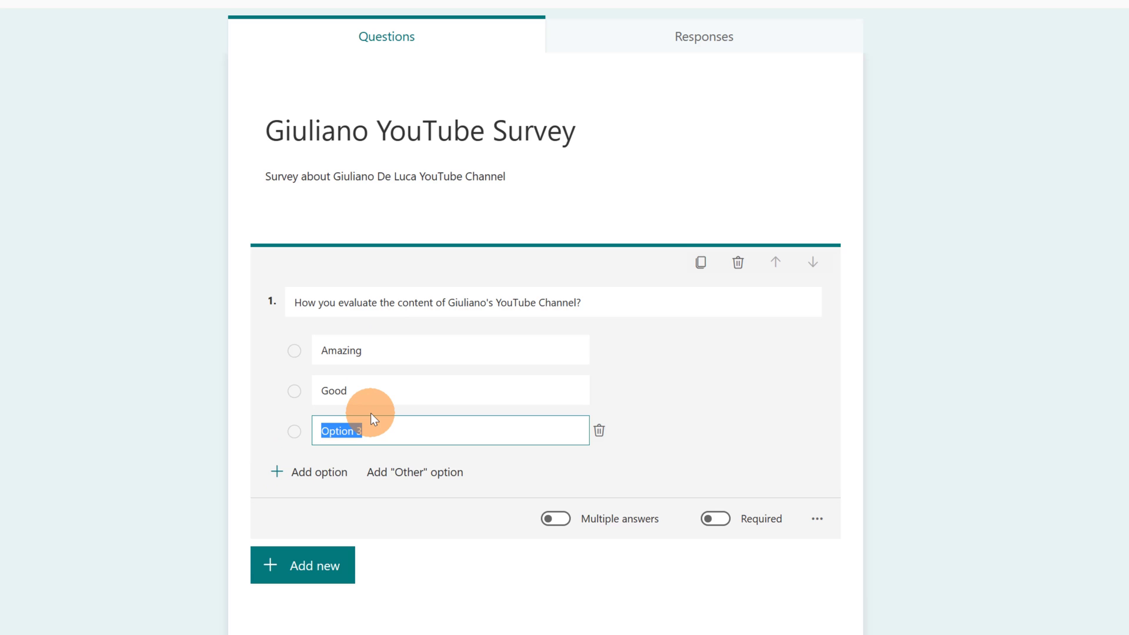
{"action": "type", "text": "Not bad"}
{"action": "left_click", "coordinate": [282, 472]}
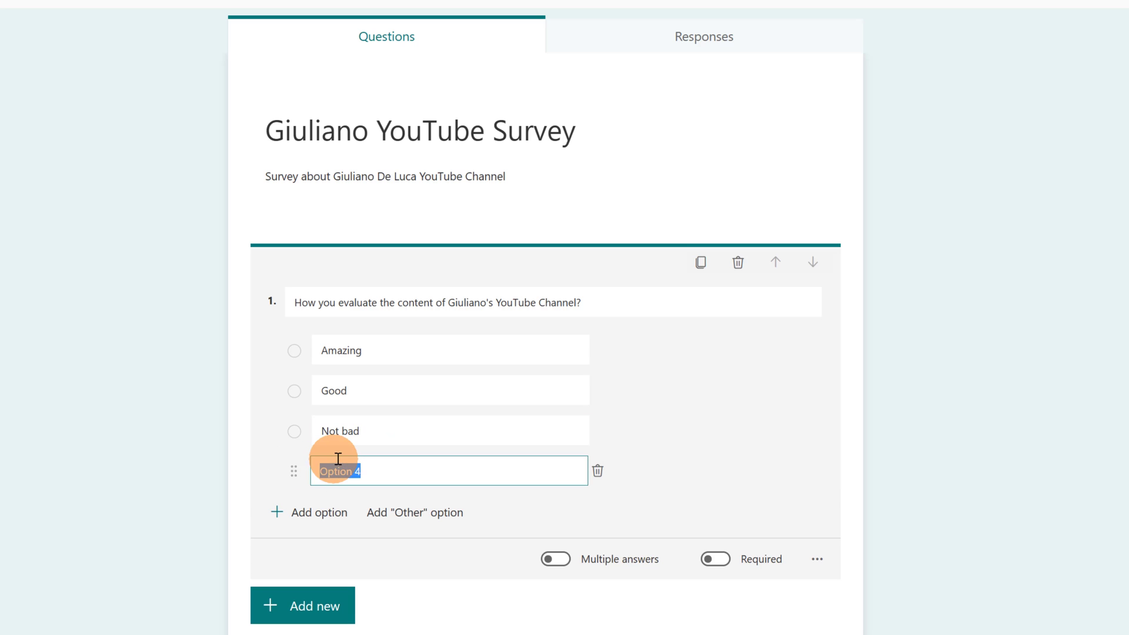
{"action": "type", "text": "Bad"}
Step: Add a text question with the same wording as the first, asking for an evaluation of the channel's content
{"action": "left_click", "coordinate": [316, 610]}
{"action": "left_click", "coordinate": [435, 612]}
{"action": "type", "text": "How you evaluate the content of Giuliano's YouTube Channel?"}
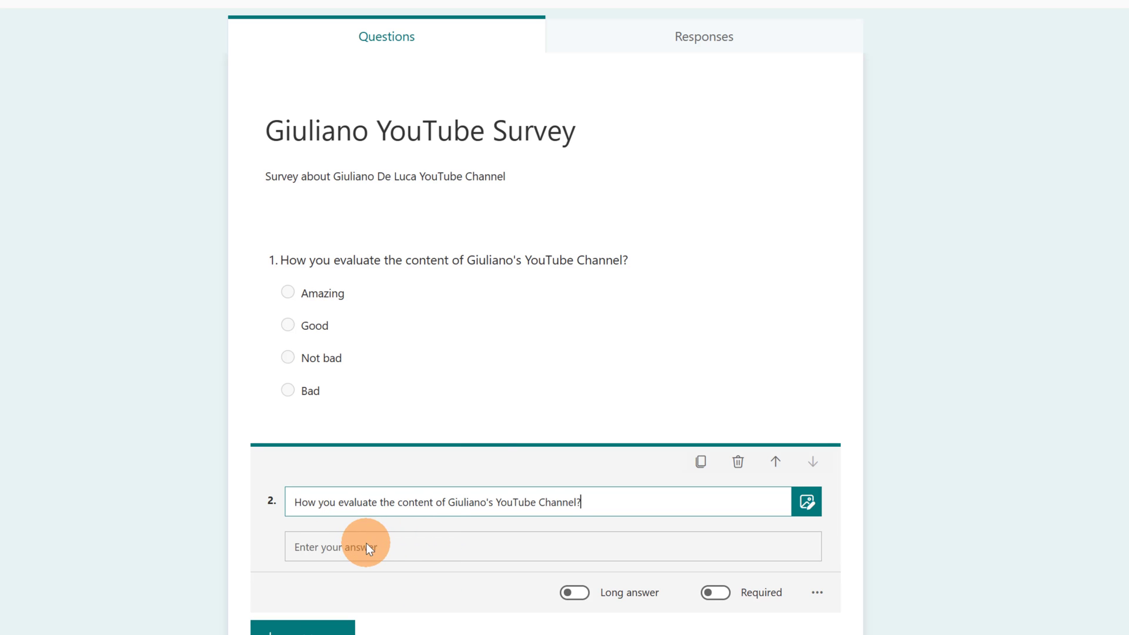
Step: Add a rating question worded "Please provide your rate below"
{"action": "scroll", "coordinate": [337, 604], "scroll_direction": "down", "scroll_amount": 3}
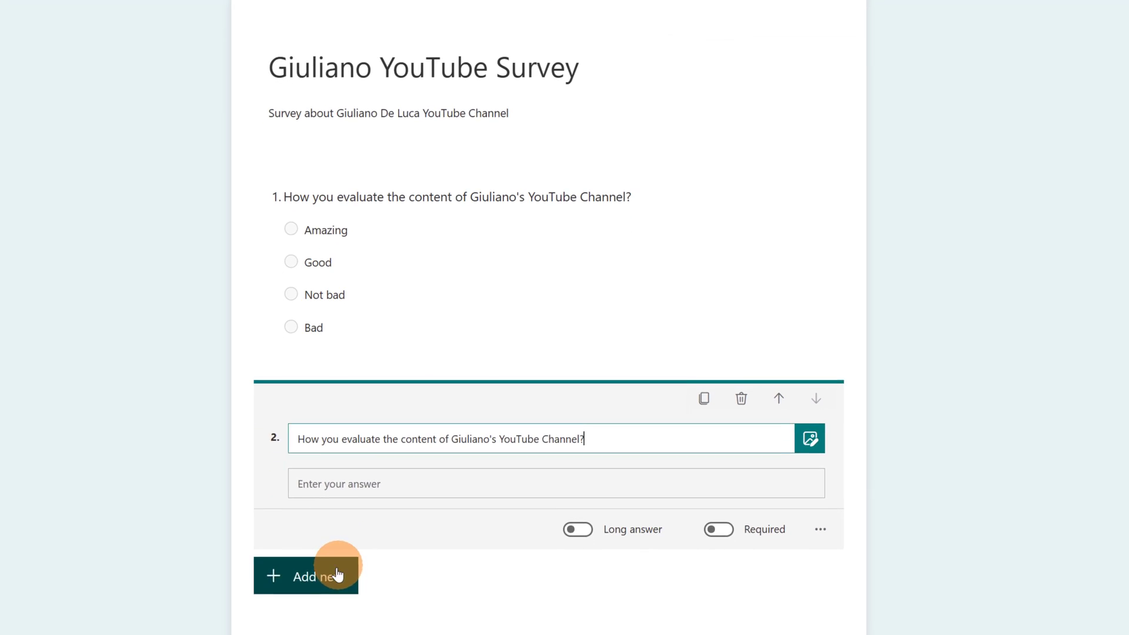
{"action": "left_click", "coordinate": [336, 445]}
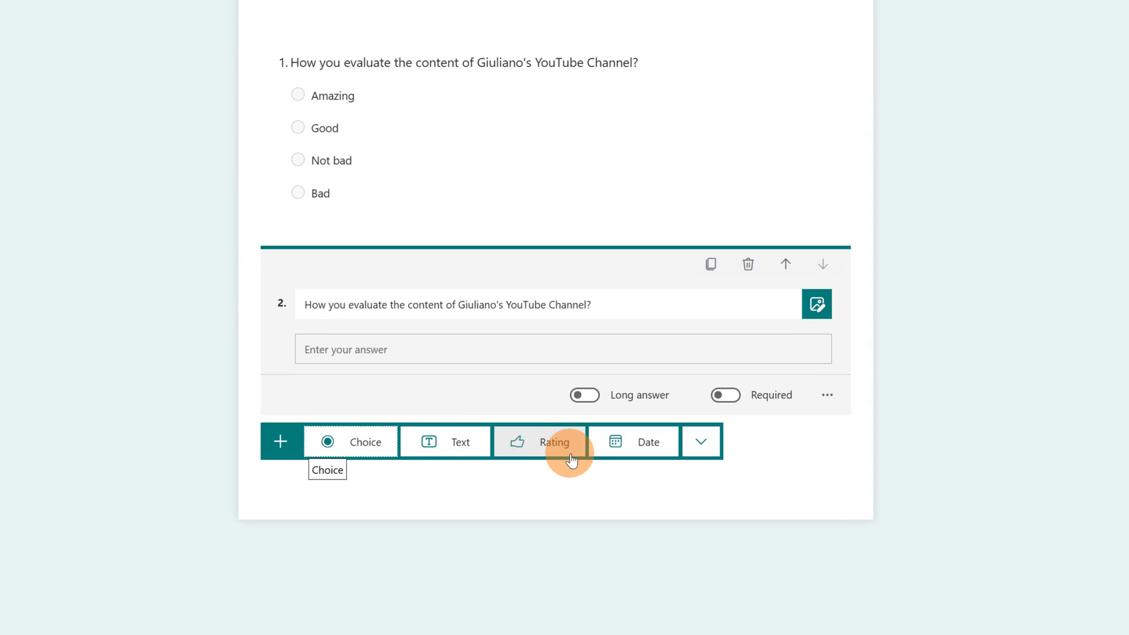
{"action": "left_click", "coordinate": [550, 450]}
{"action": "type", "text": "Please provide your rate below"}
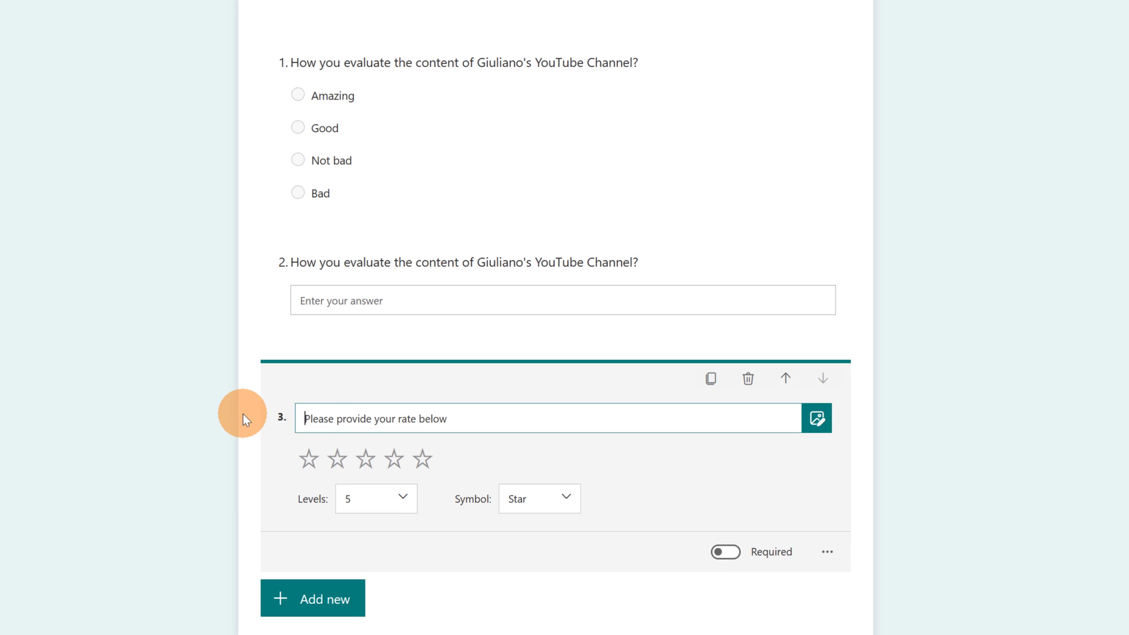
Step: Add a text question worded "What kind of content you want to see more in the future?"
{"action": "left_click", "coordinate": [323, 598]}
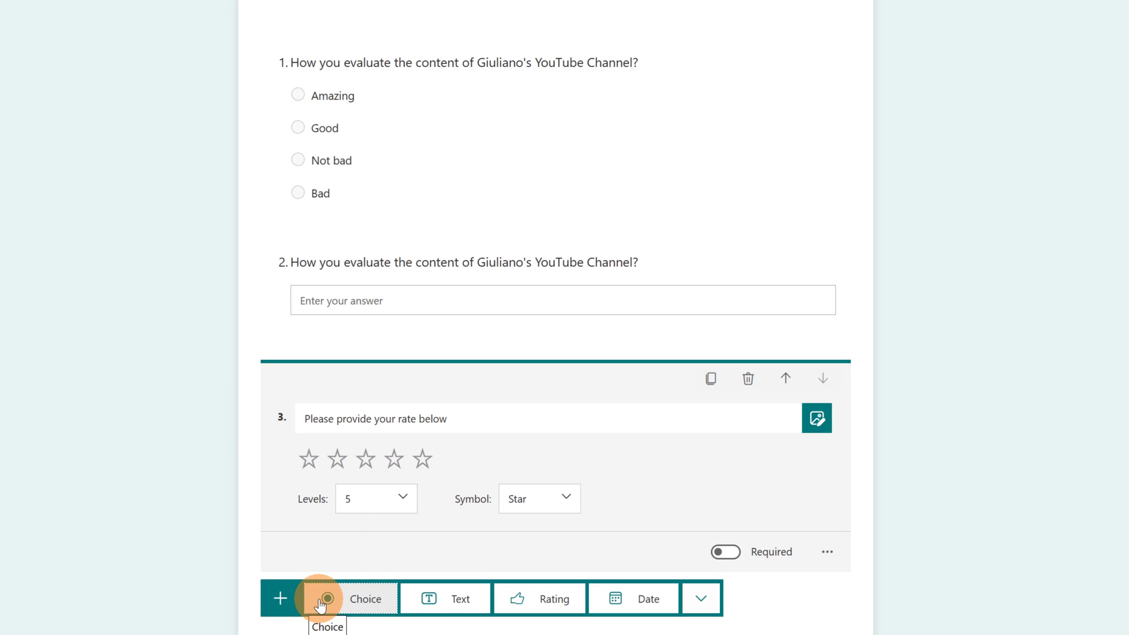
{"action": "left_click", "coordinate": [455, 600]}
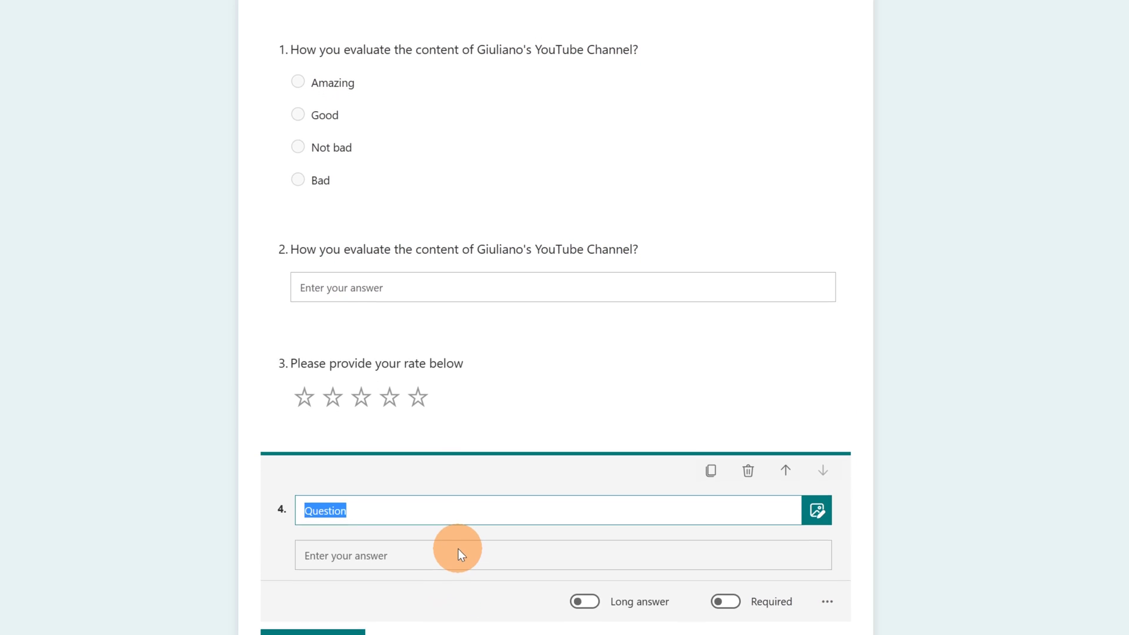
{"action": "type", "text": "What kind of content you want to see more in the future?"}
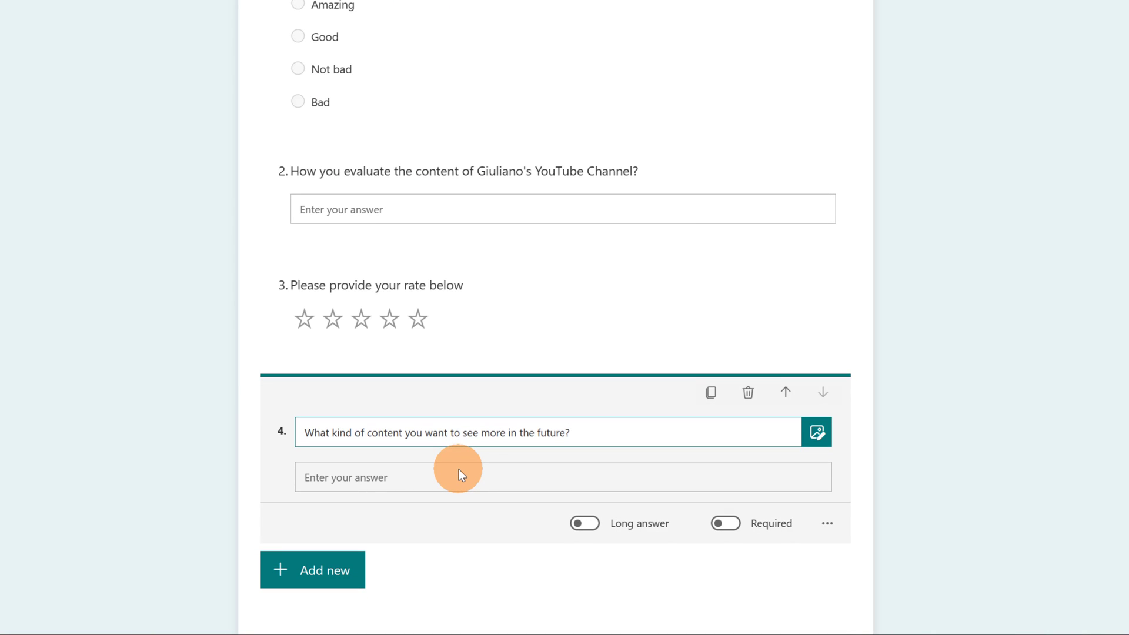
Step: Add a text question worded "Write your email below to be informed about next videos"
{"action": "left_click", "coordinate": [356, 570]}
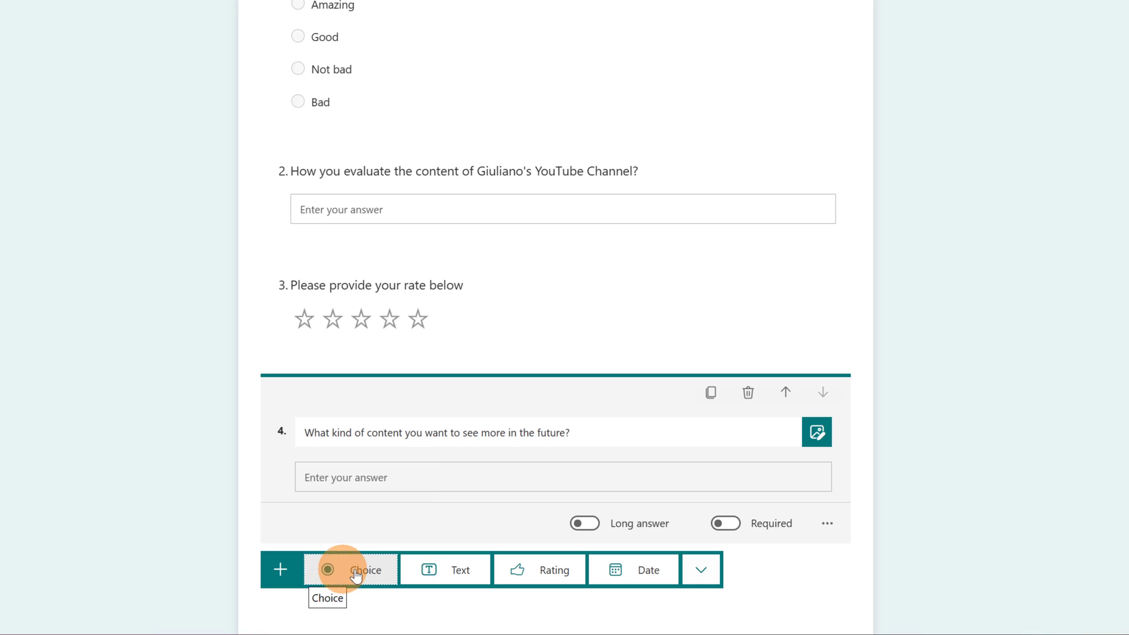
{"action": "left_click", "coordinate": [451, 580]}
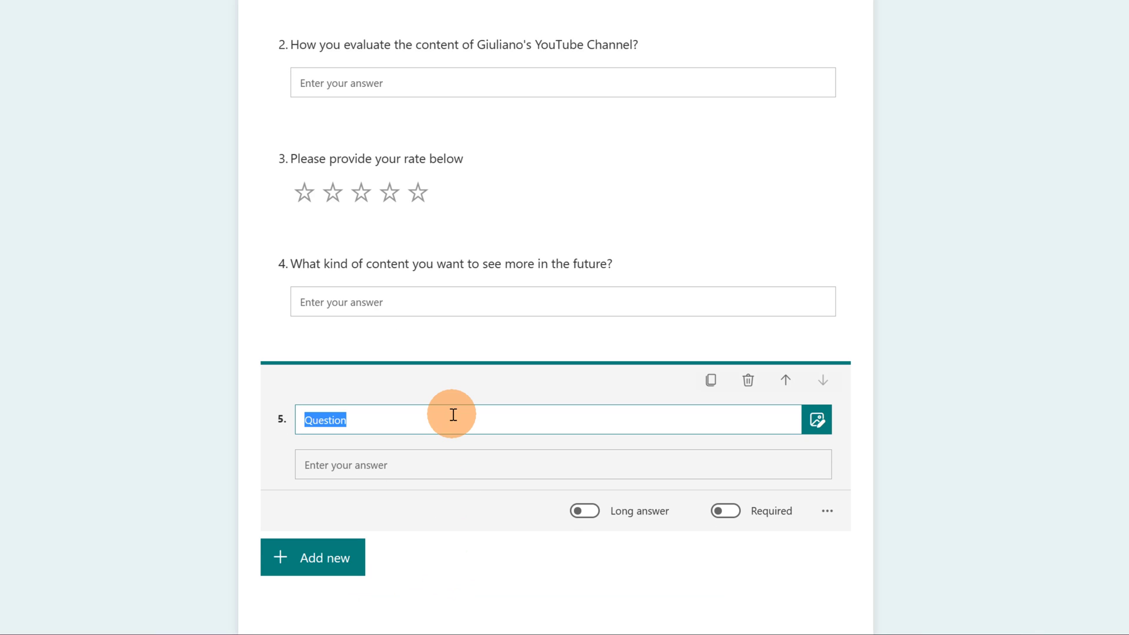
{"action": "type", "text": "Write your email below to be informed about next videos"}
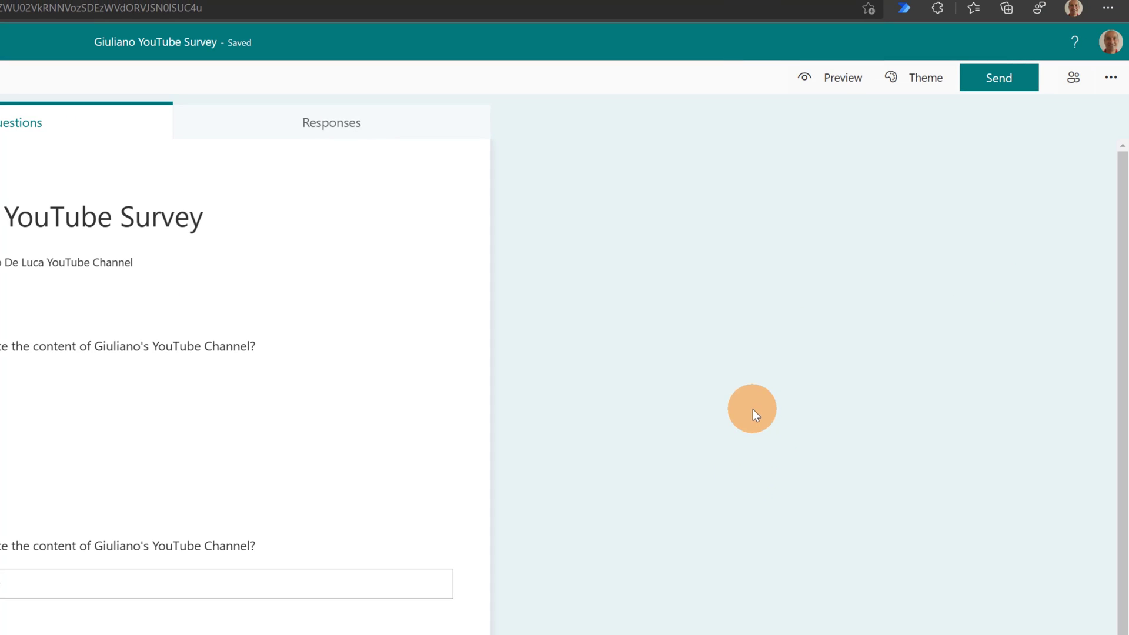
Step: Enable One response per person in the form's settings
{"action": "left_click", "coordinate": [1108, 80]}
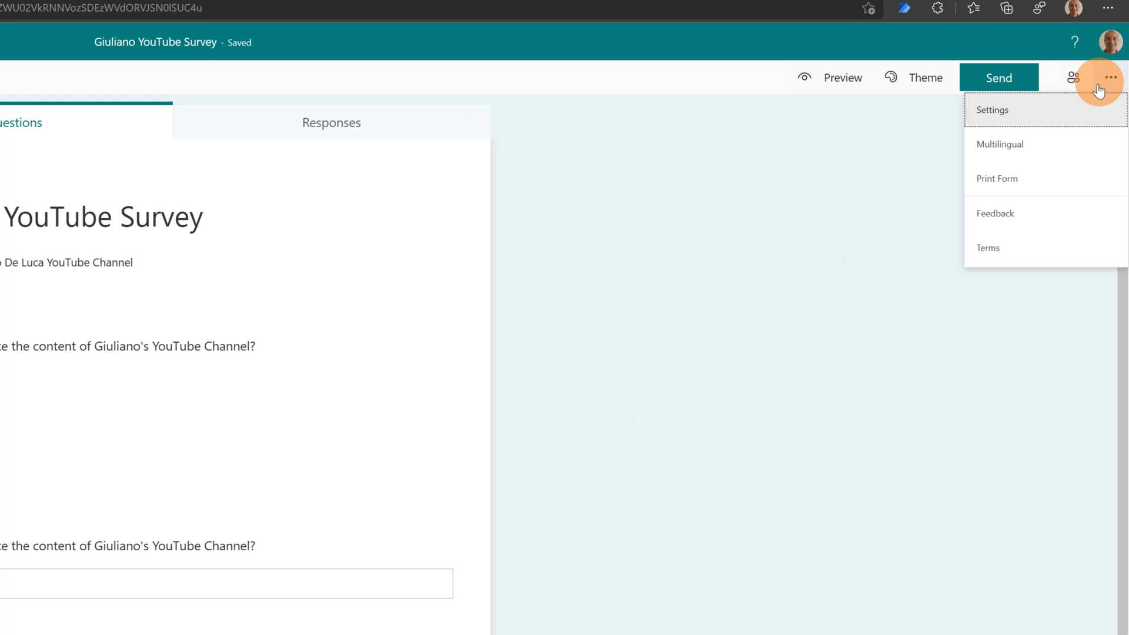
{"action": "left_click", "coordinate": [1033, 114]}
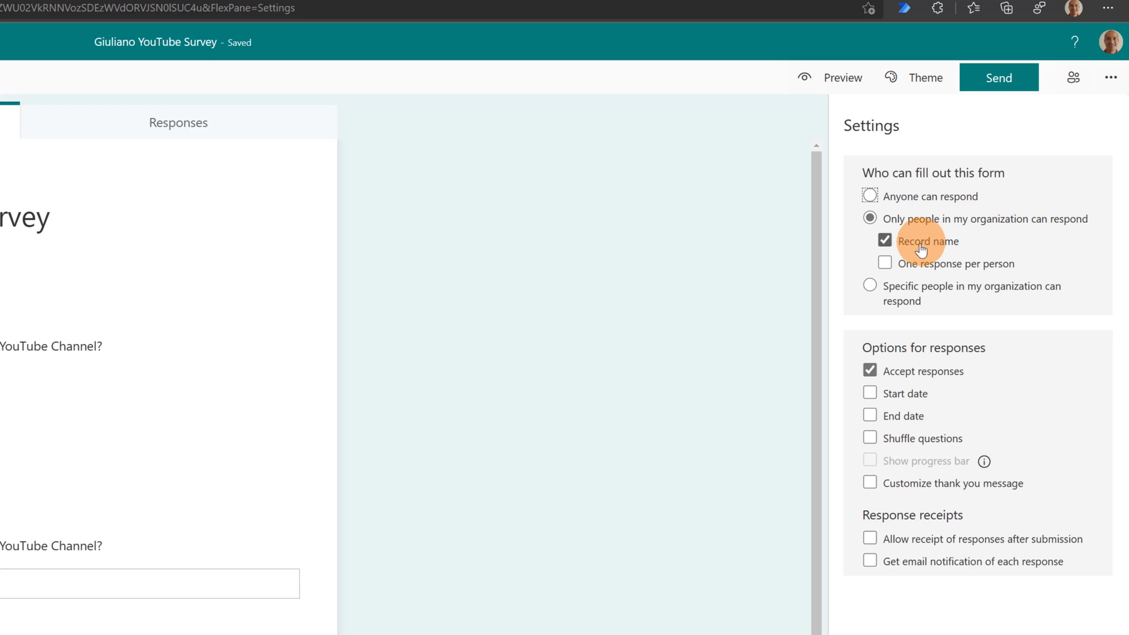
{"action": "left_click", "coordinate": [887, 263]}
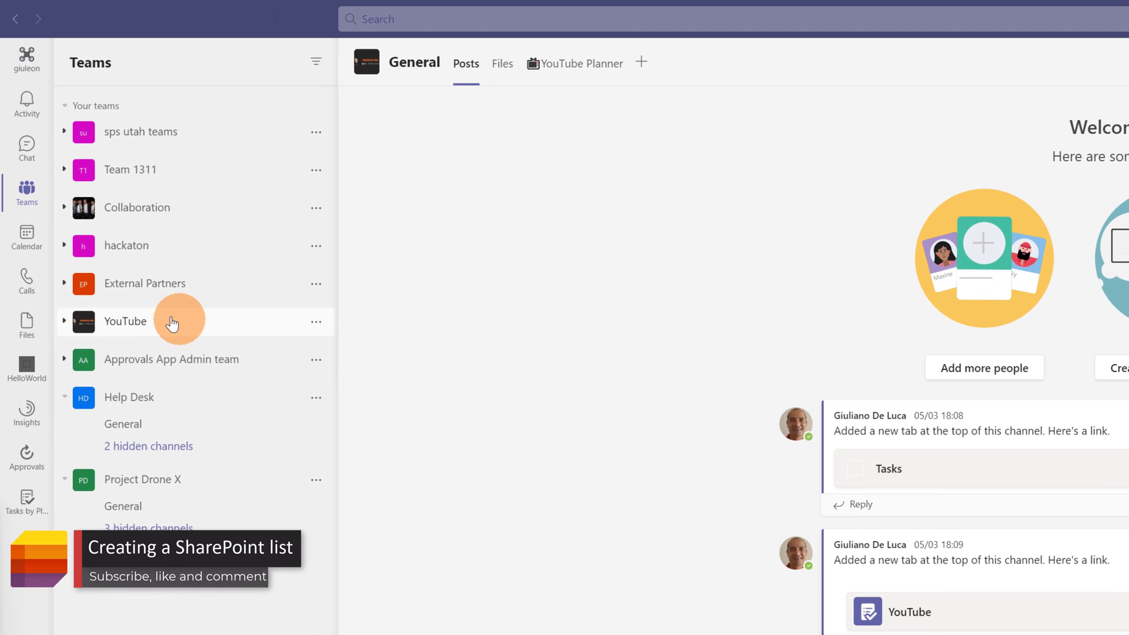
Step: Switch to Microsoft Teams and add a Lists tab to the General channel of the YouTube team
{"action": "left_click", "coordinate": [136, 327]}
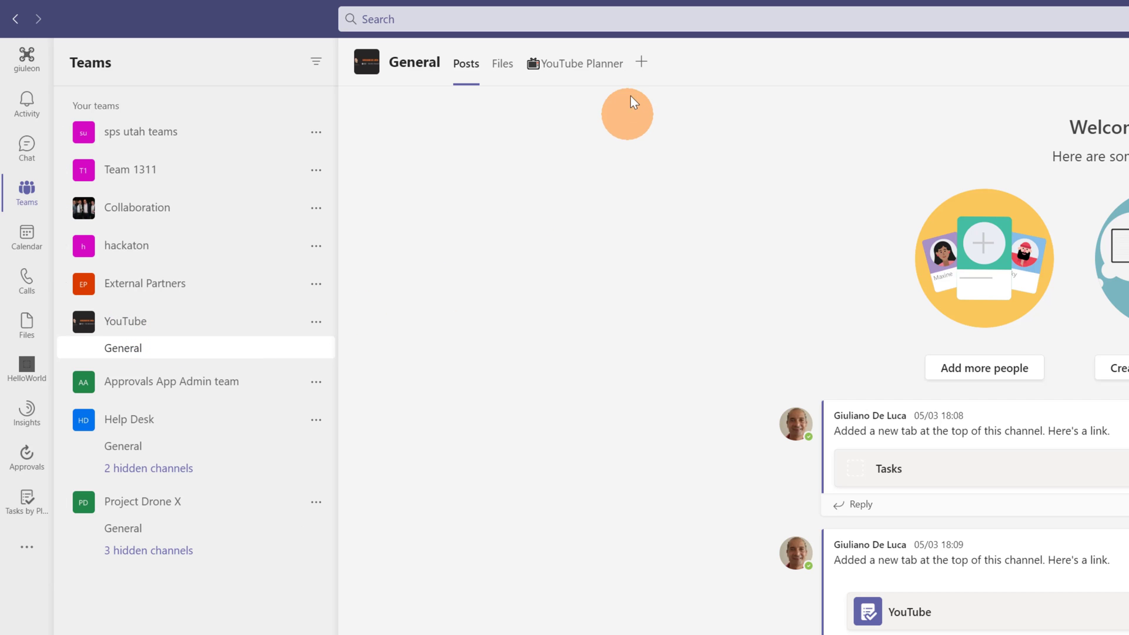
{"action": "left_click", "coordinate": [641, 62]}
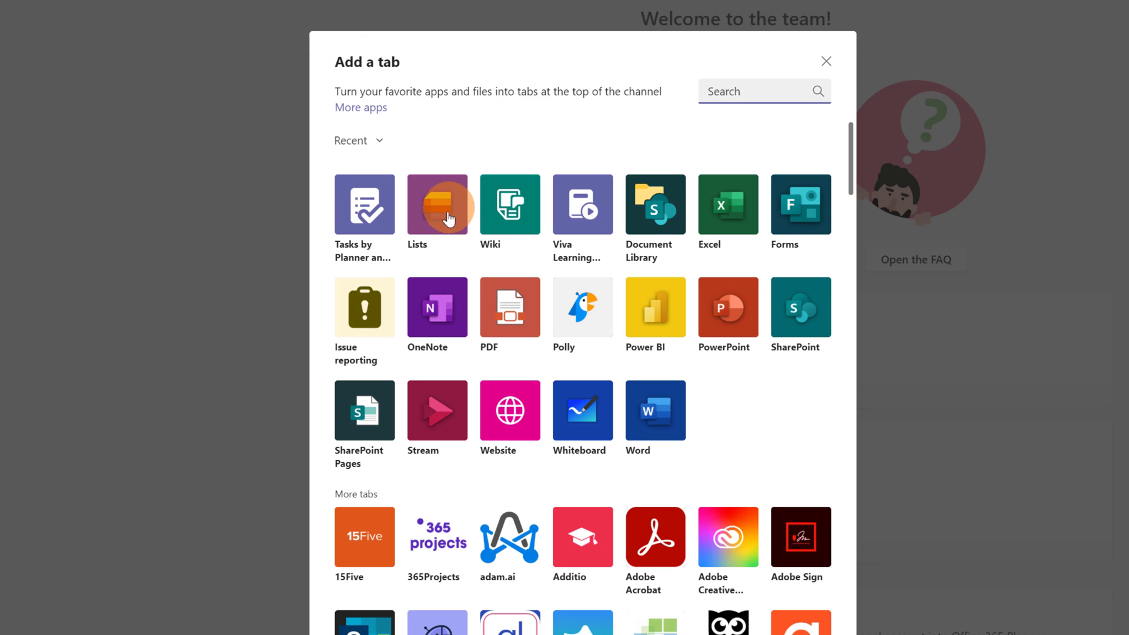
{"action": "left_click", "coordinate": [446, 221]}
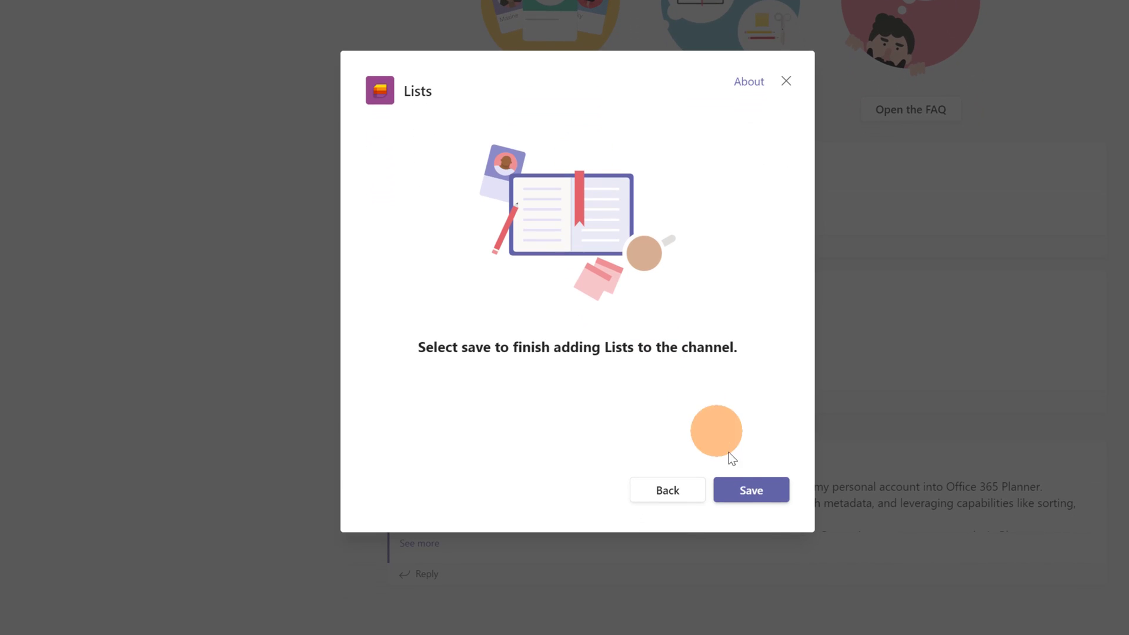
{"action": "left_click", "coordinate": [756, 498]}
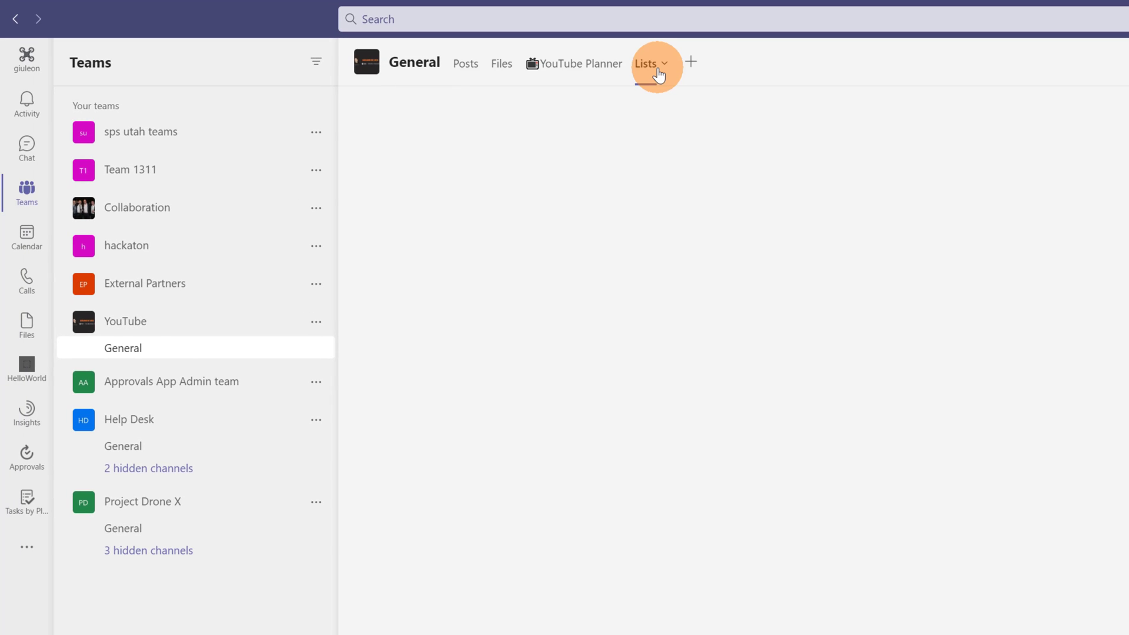
Step: Rename the Lists tab in the General channel to "YouTube Survey"
{"action": "left_click", "coordinate": [658, 71]}
{"action": "left_click", "coordinate": [652, 111]}
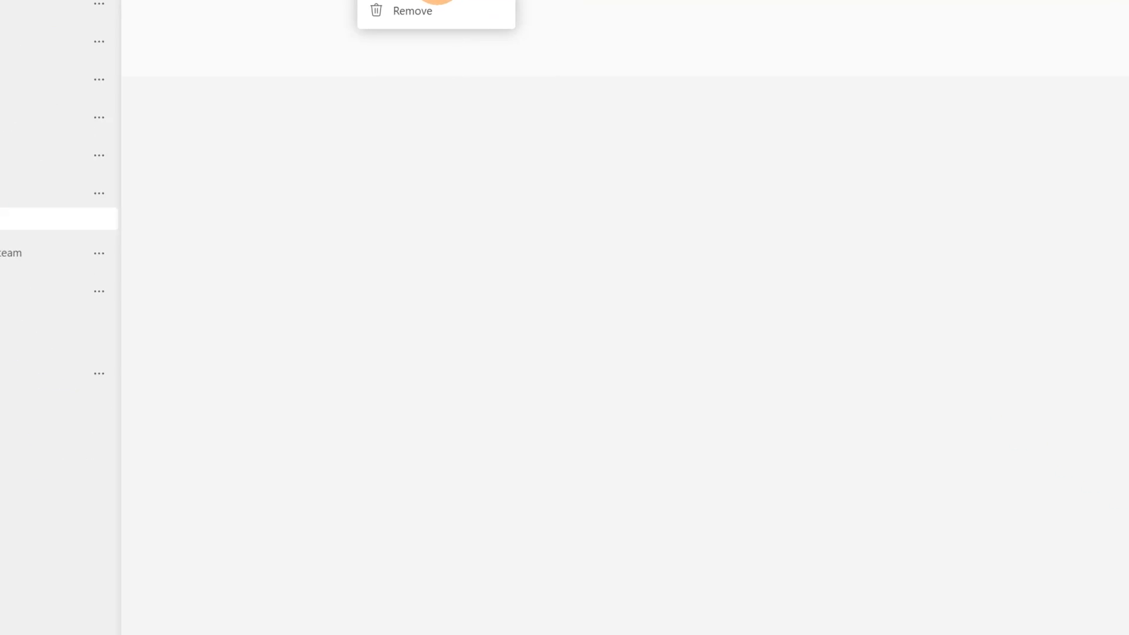
{"action": "type", "text": "YouTube Survey"}
{"action": "left_click", "coordinate": [752, 351]}
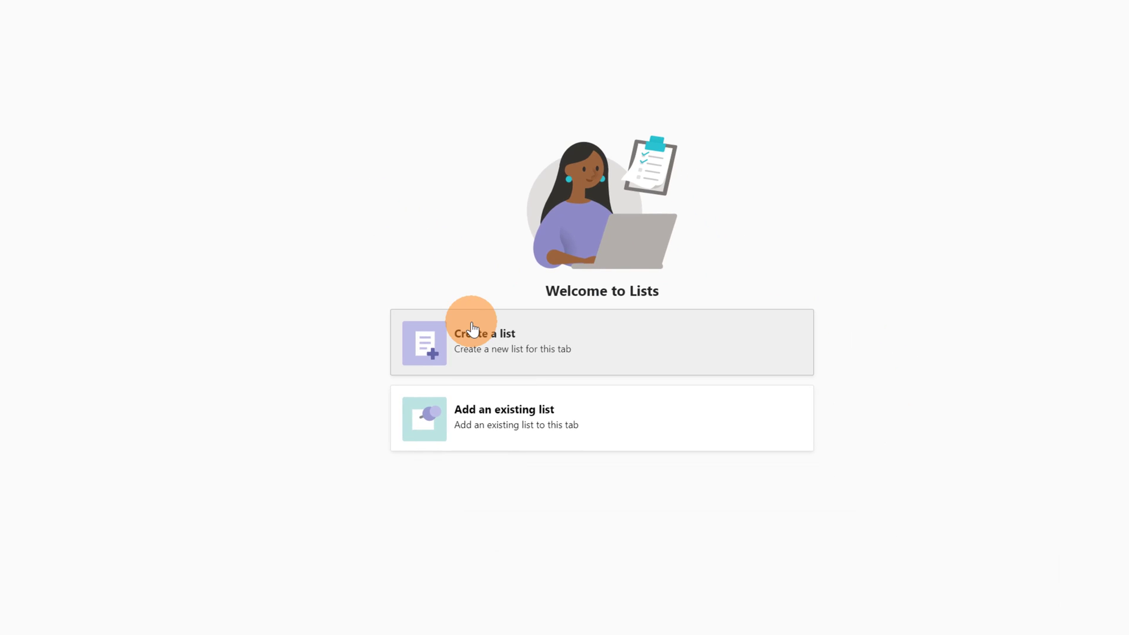
Step: Create a blank list named "YouTube Survey" with the dark red color for the General channel's Lists tab
{"action": "left_click", "coordinate": [474, 329]}
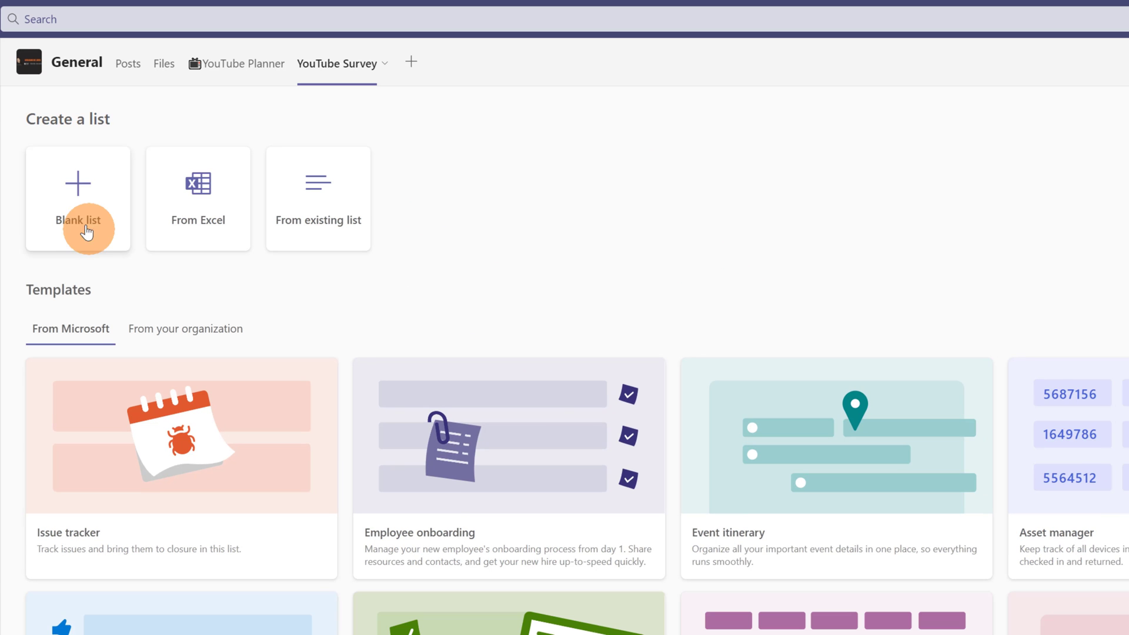
{"action": "left_click", "coordinate": [84, 227]}
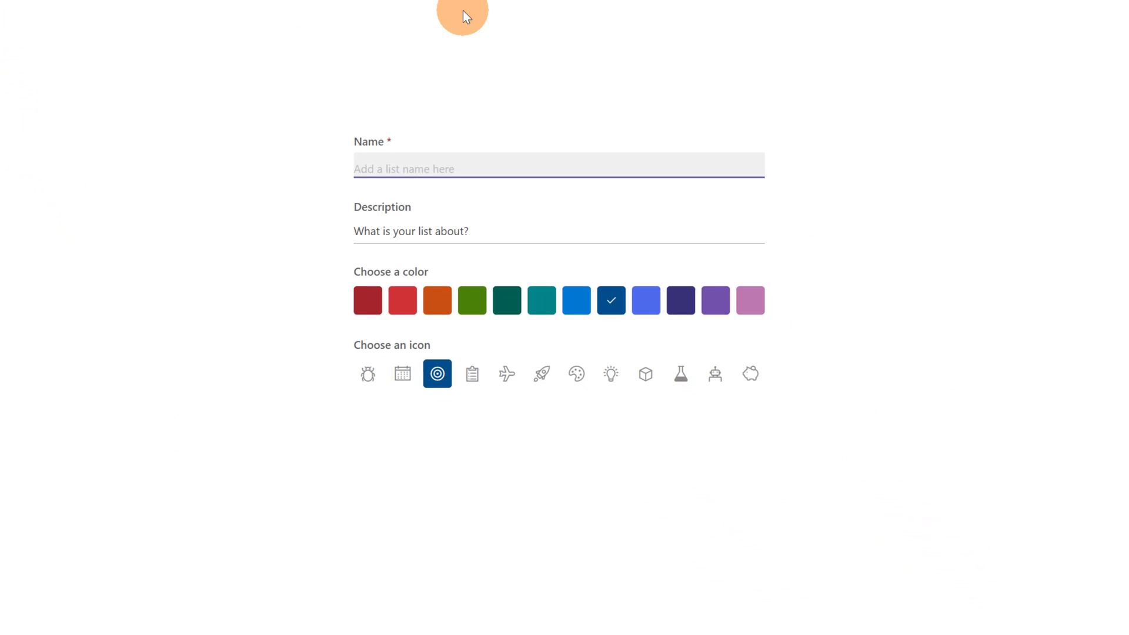
{"action": "type", "text": "YouTube "}
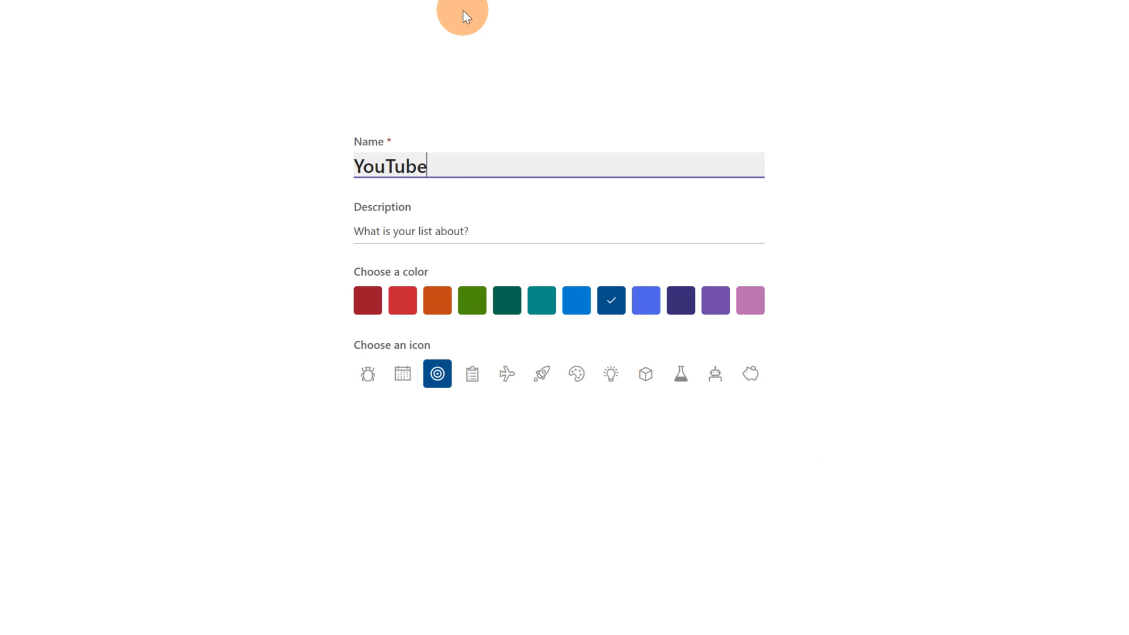
{"action": "type", "text": "Survey"}
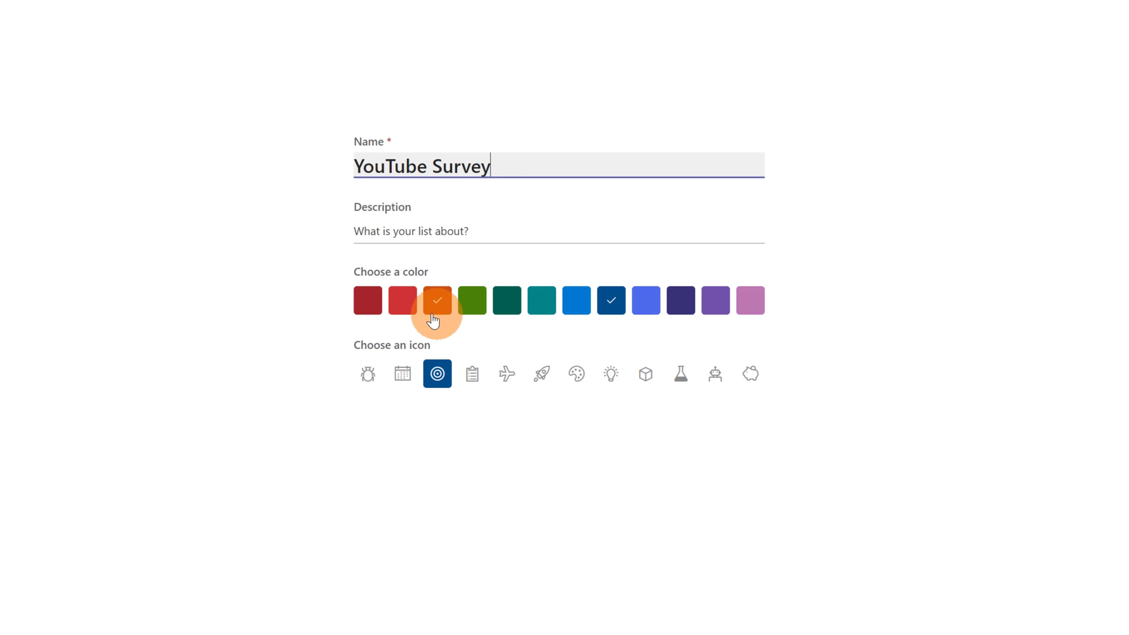
{"action": "left_click", "coordinate": [371, 312]}
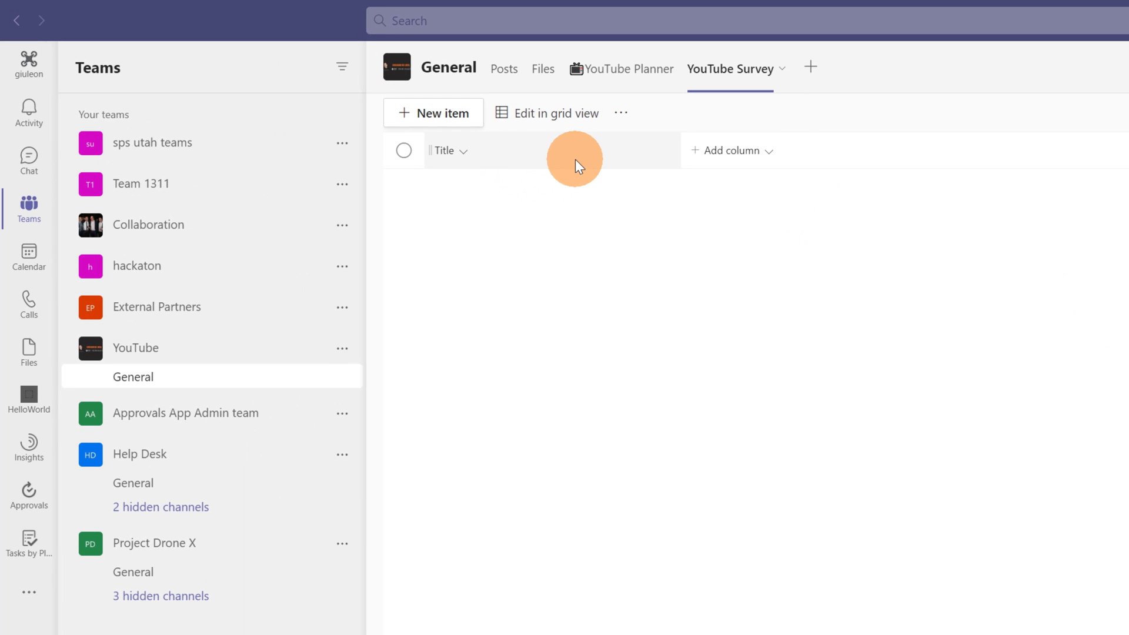
Step: Rename the Title column of the YouTube Survey list to "Evaluation"
{"action": "left_click", "coordinate": [576, 160]}
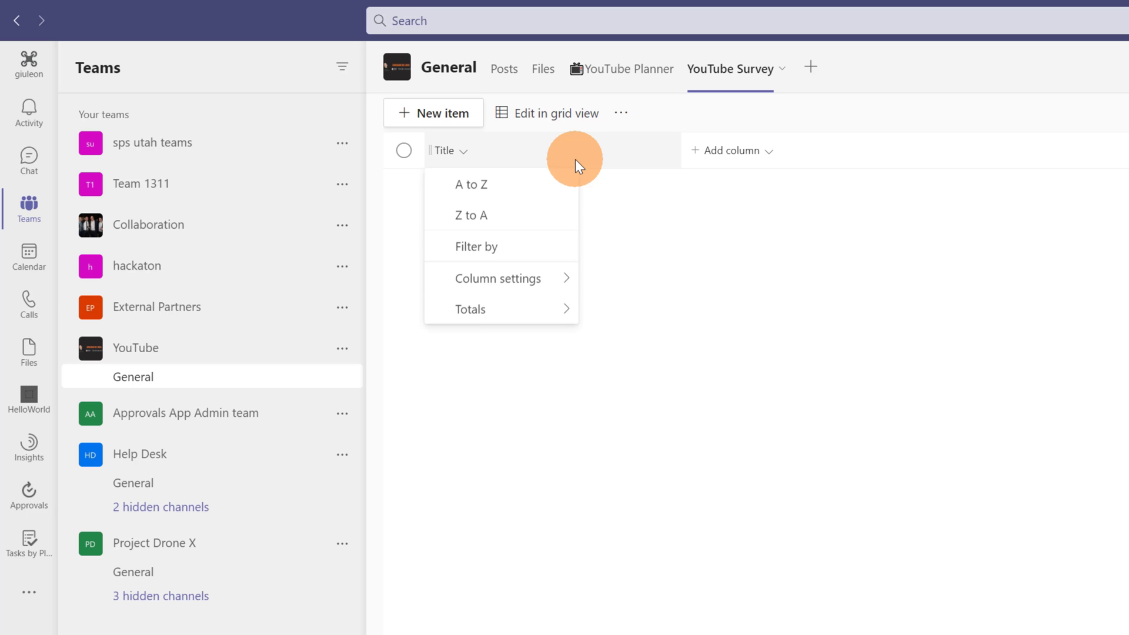
{"action": "left_click", "coordinate": [514, 290]}
{"action": "left_click", "coordinate": [645, 283]}
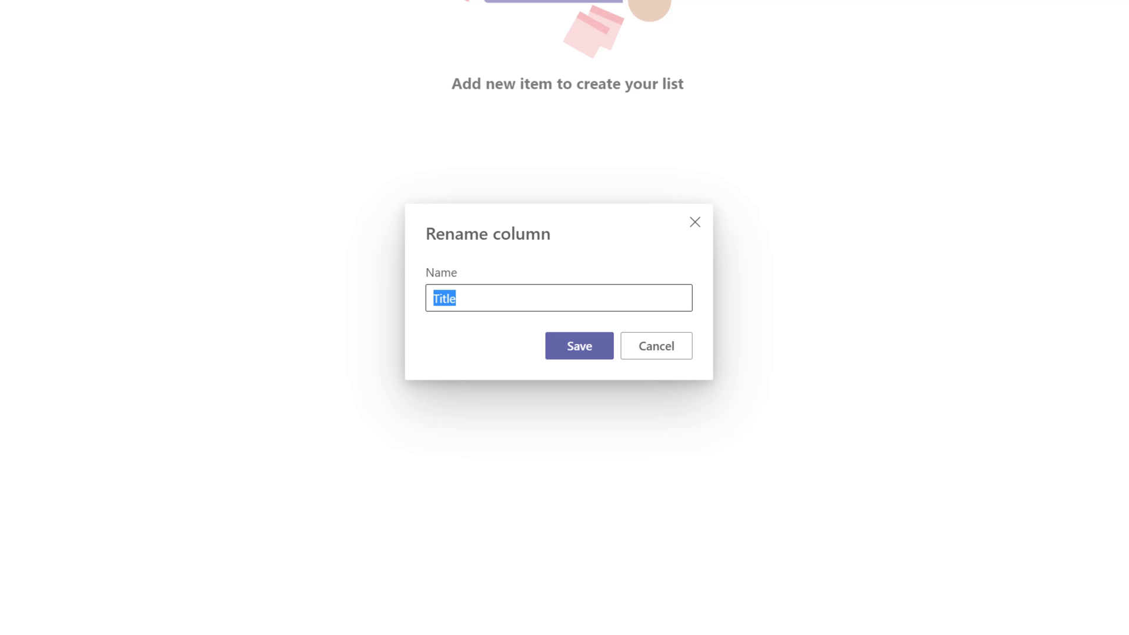
{"action": "type", "text": "Evaluation"}
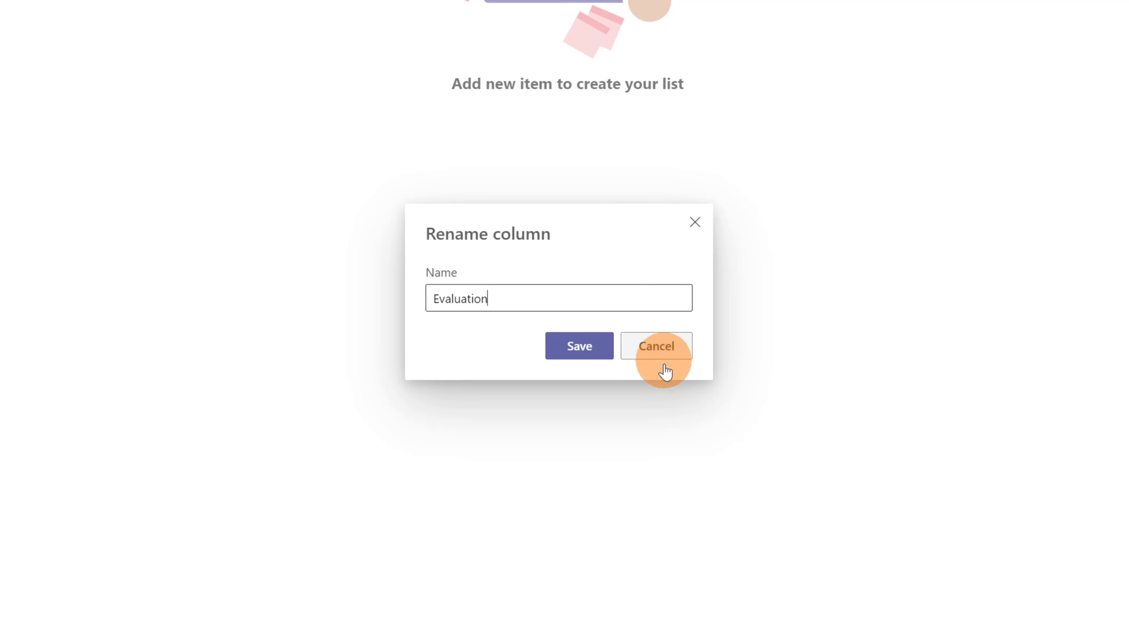
{"action": "left_click", "coordinate": [579, 346]}
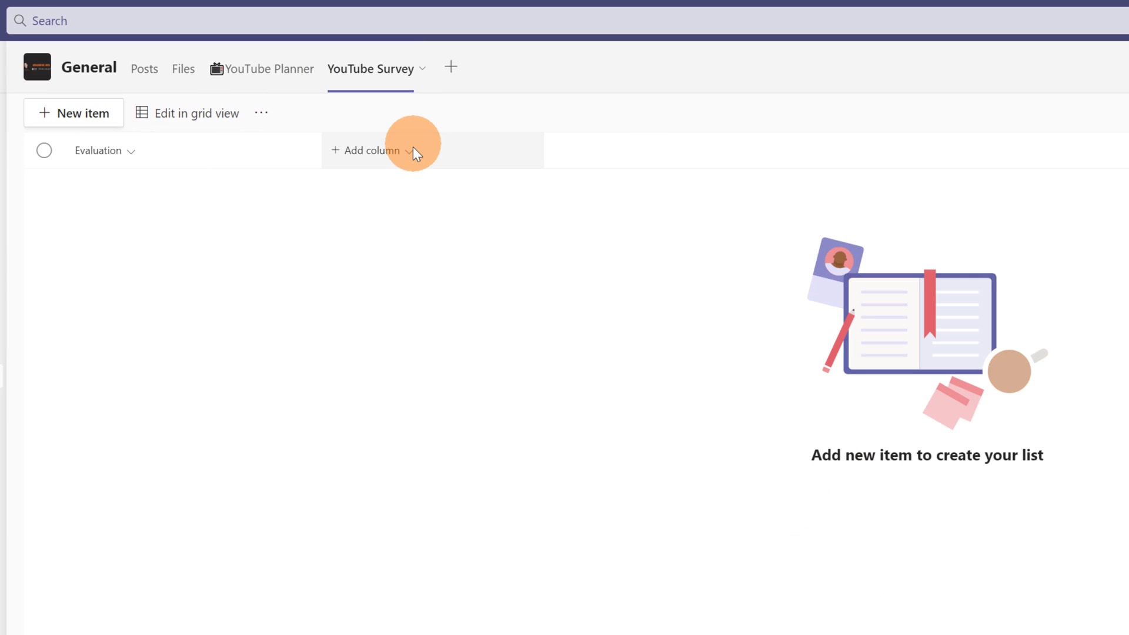
Step: Add a single-line-of-text column named "Content" to the YouTube Survey list
{"action": "left_click", "coordinate": [411, 148]}
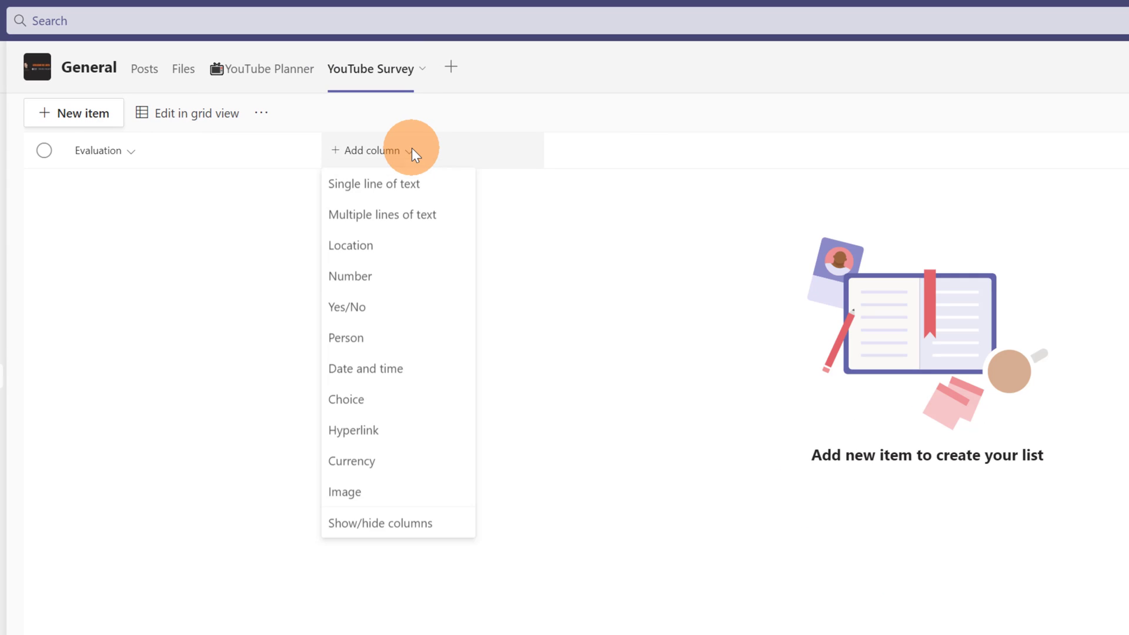
{"action": "left_click", "coordinate": [402, 187]}
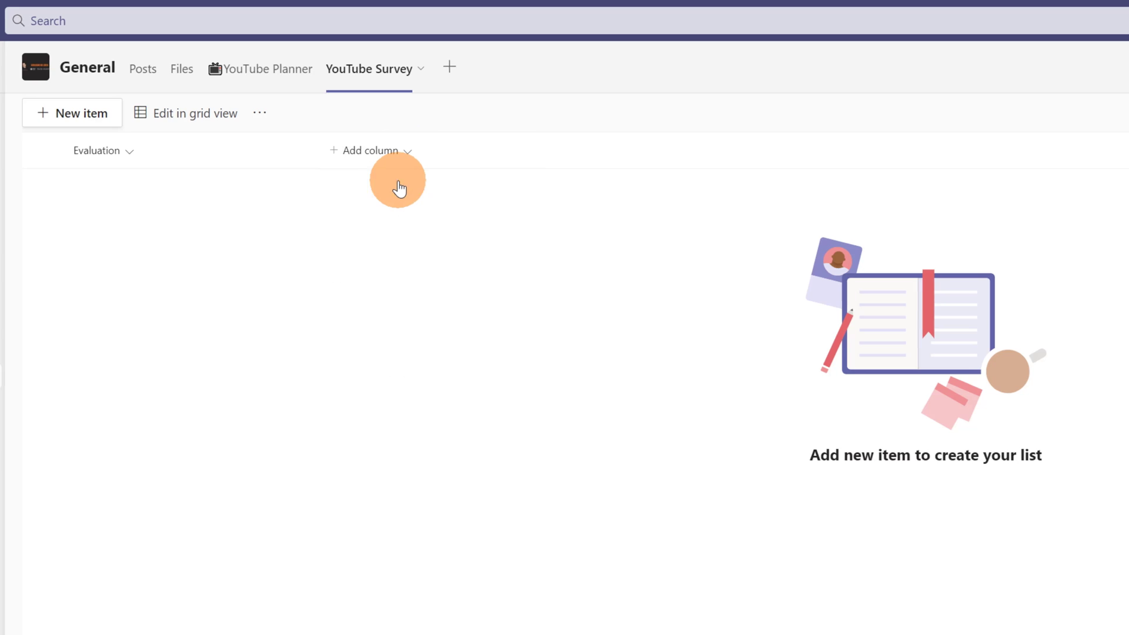
{"action": "type", "text": "C"}
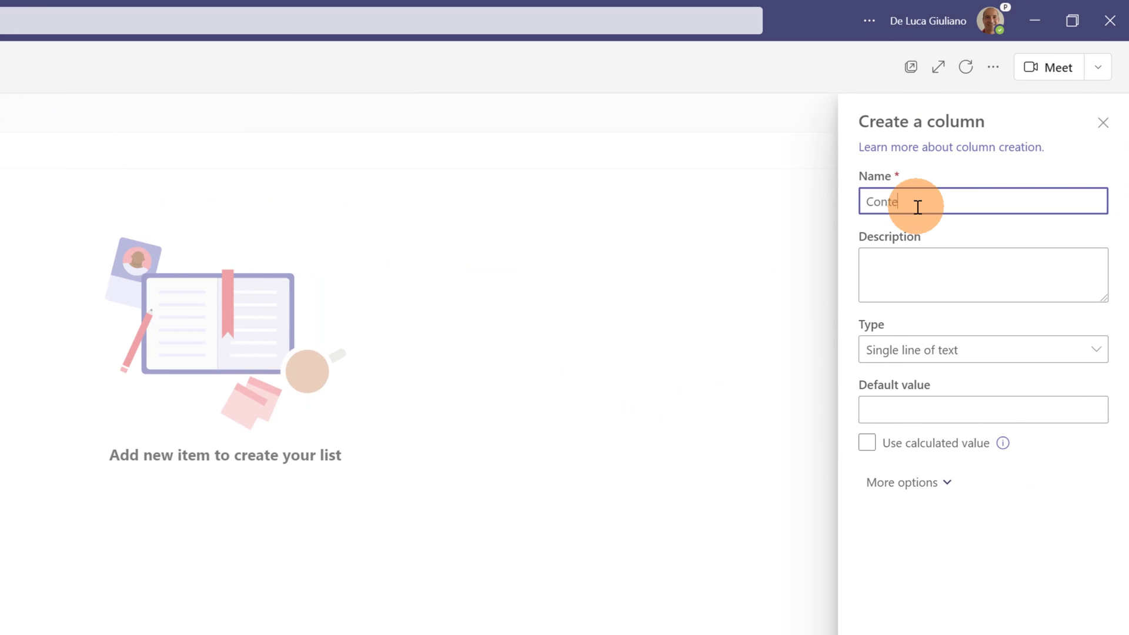
{"action": "type", "text": "onte"}
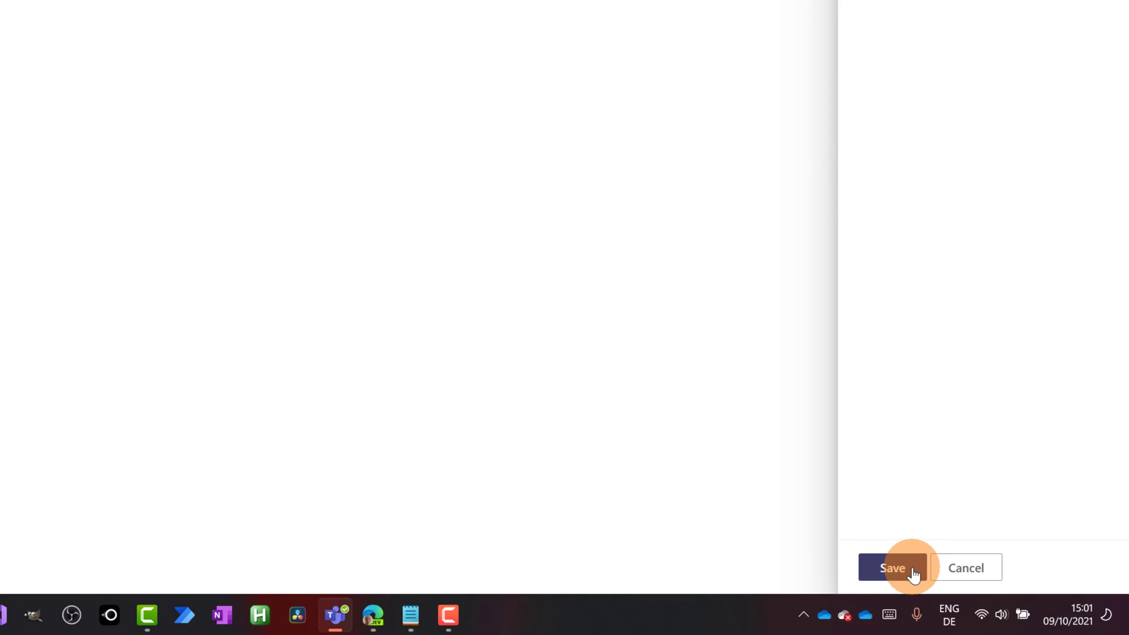
{"action": "left_click", "coordinate": [913, 575]}
Step: Add a single-line-of-text column named "Rate" to the YouTube Survey list
{"action": "left_click", "coordinate": [513, 154]}
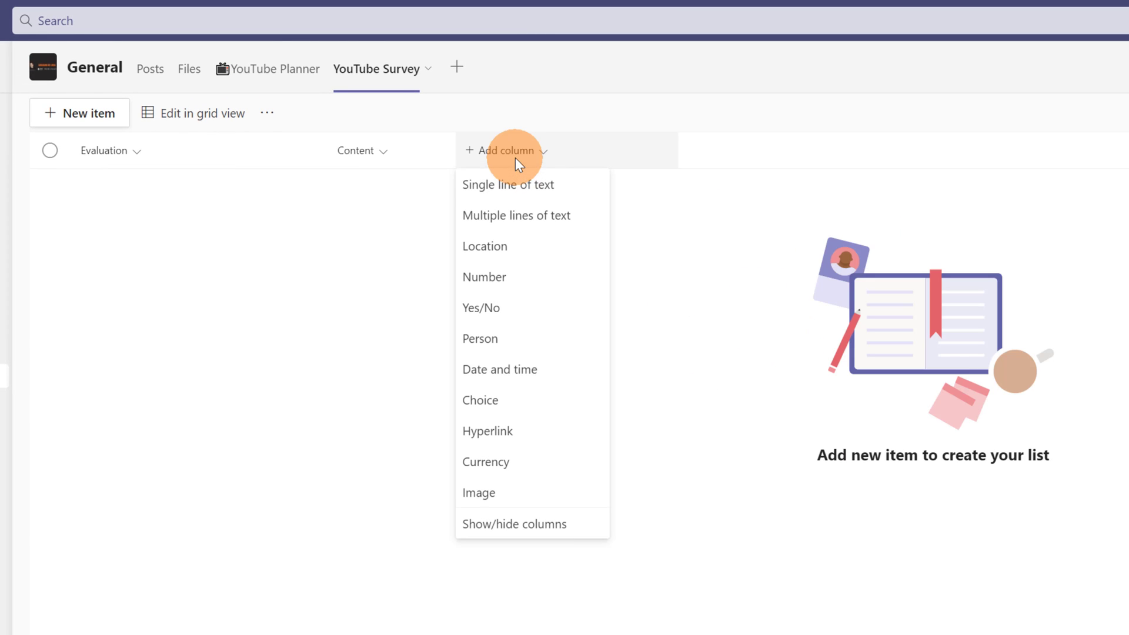
{"action": "left_click", "coordinate": [518, 187]}
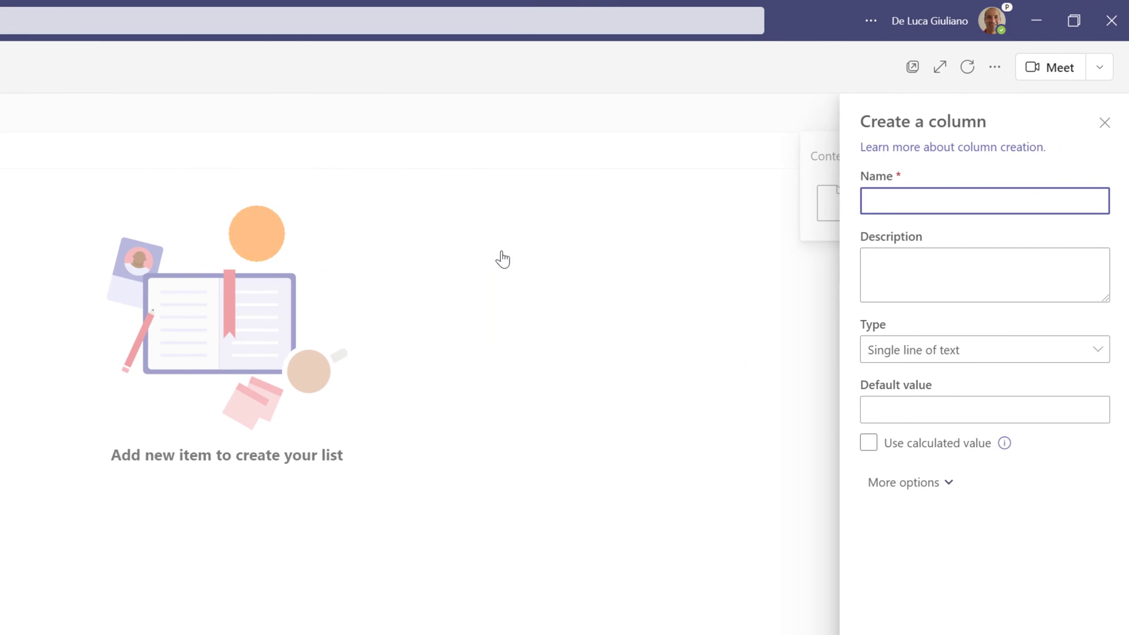
{"action": "left_click", "coordinate": [1003, 196]}
{"action": "type", "text": "Rate"}
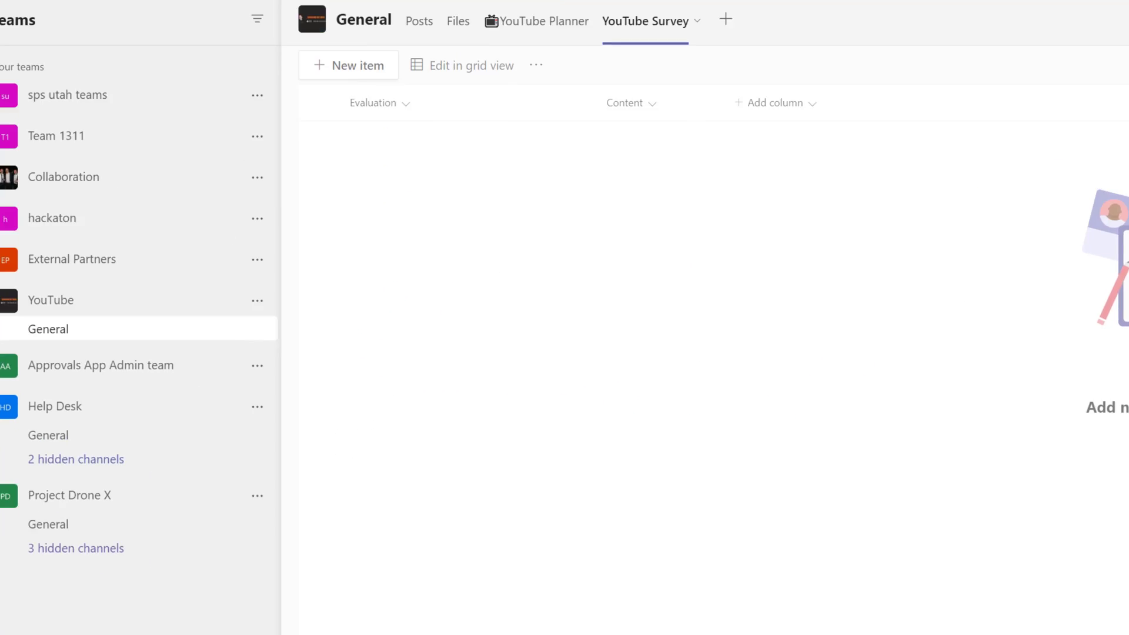
Step: Add a single-line-of-text column named "Future Content" to the YouTube Survey list
{"action": "left_click", "coordinate": [1014, 157]}
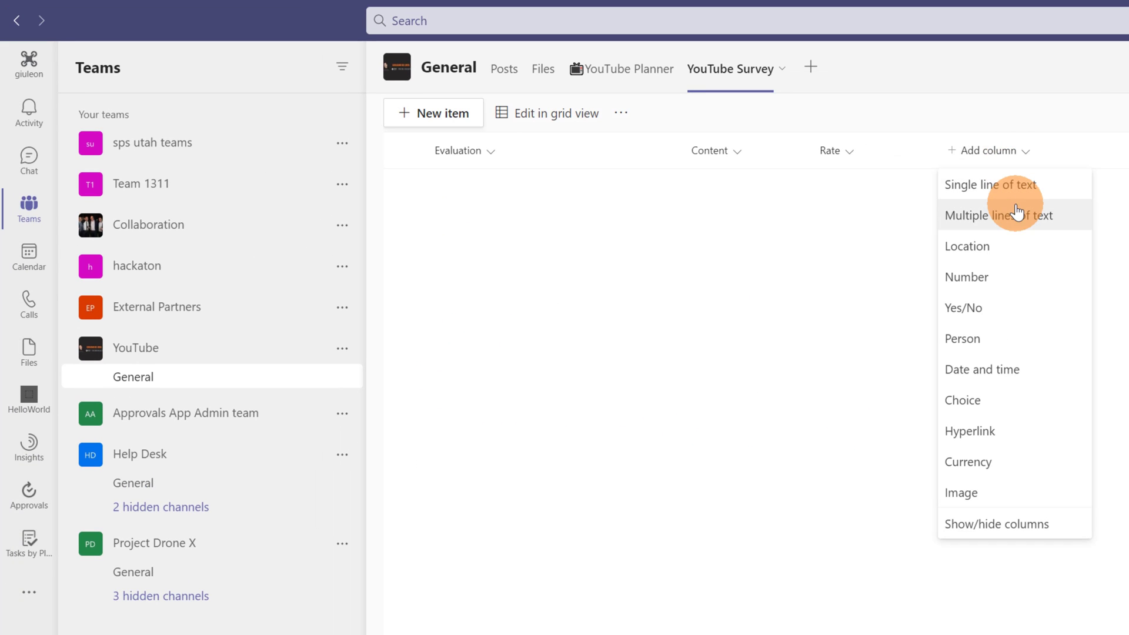
{"action": "left_click", "coordinate": [955, 185]}
{"action": "left_click", "coordinate": [849, 210]}
{"action": "type", "text": "Future Content"}
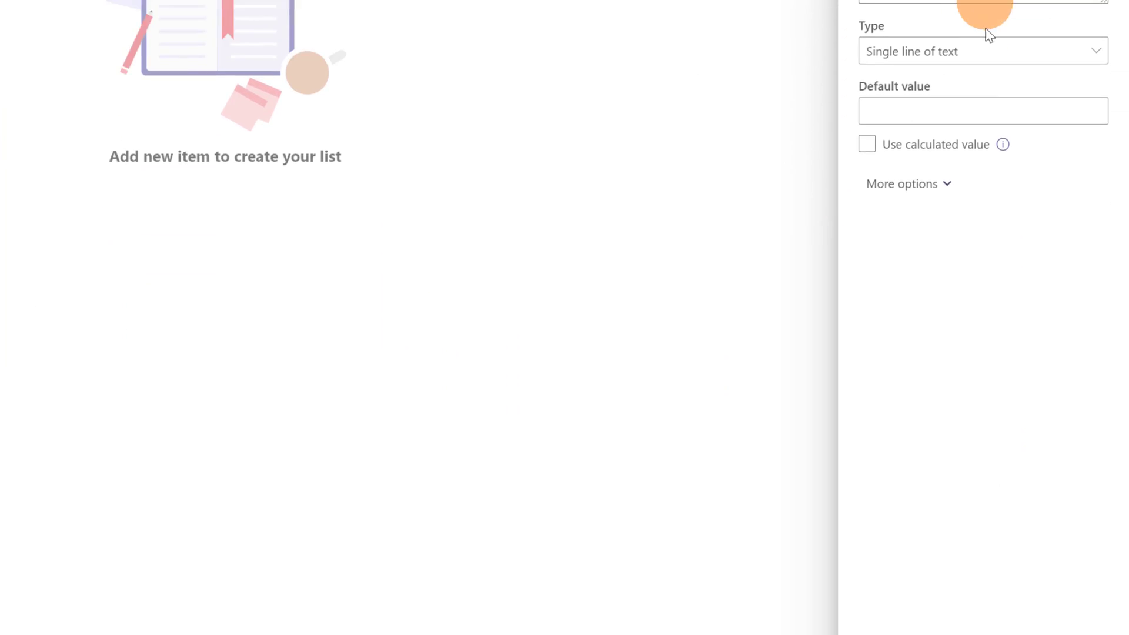
{"action": "left_click", "coordinate": [965, 567]}
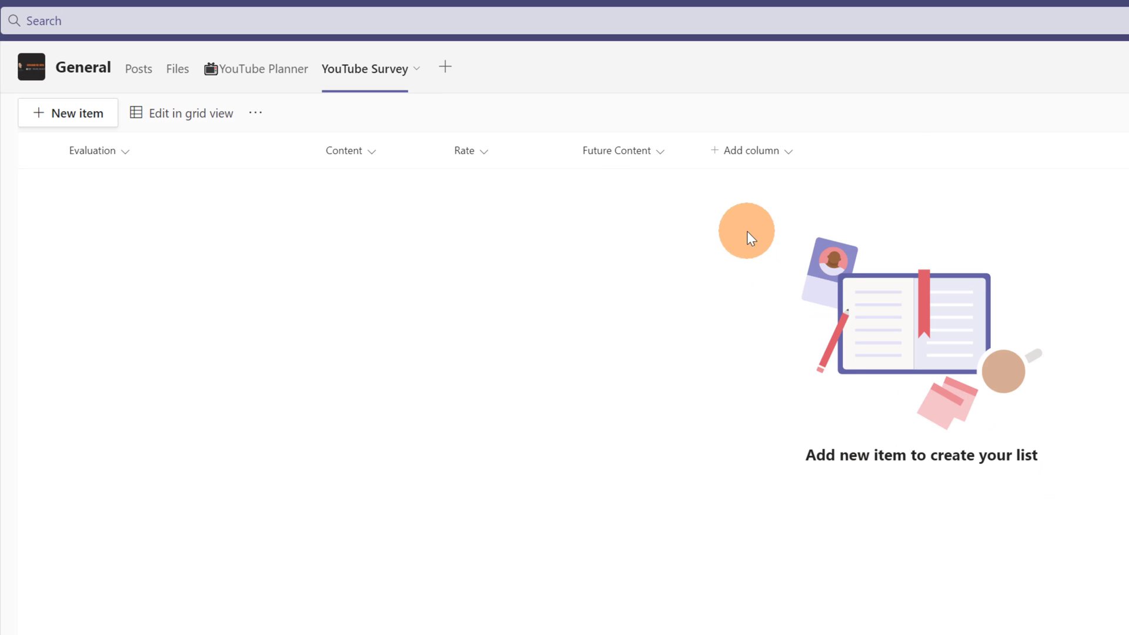
Step: Add a single-line-of-text column named "Email" to the YouTube Survey list
{"action": "left_click", "coordinate": [743, 136]}
{"action": "left_click", "coordinate": [758, 182]}
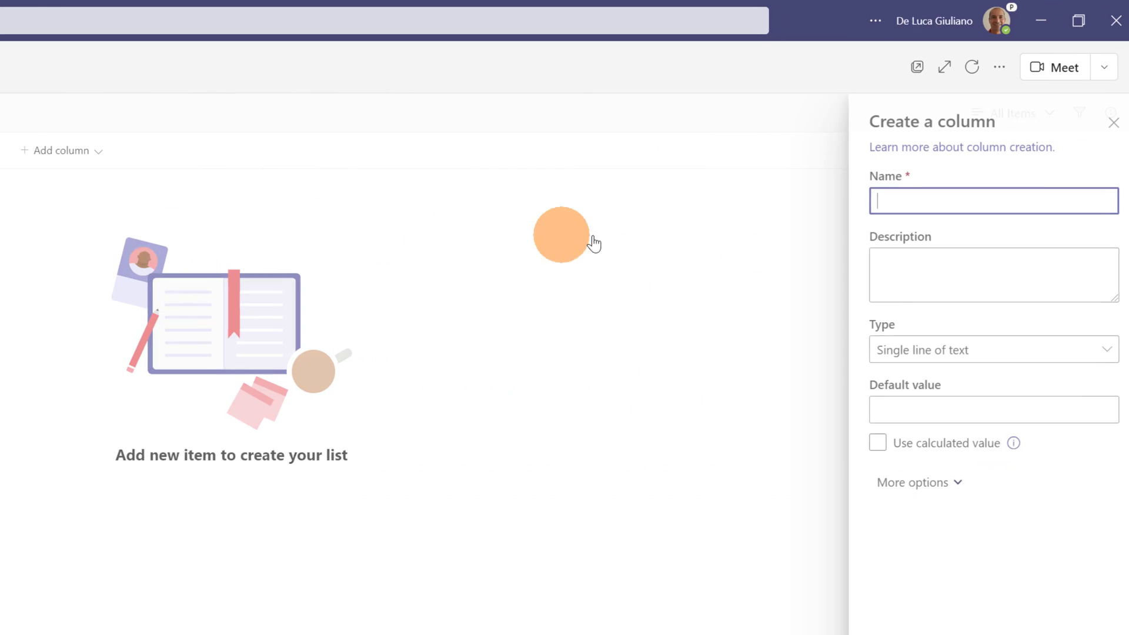
{"action": "type", "text": "Emai"}
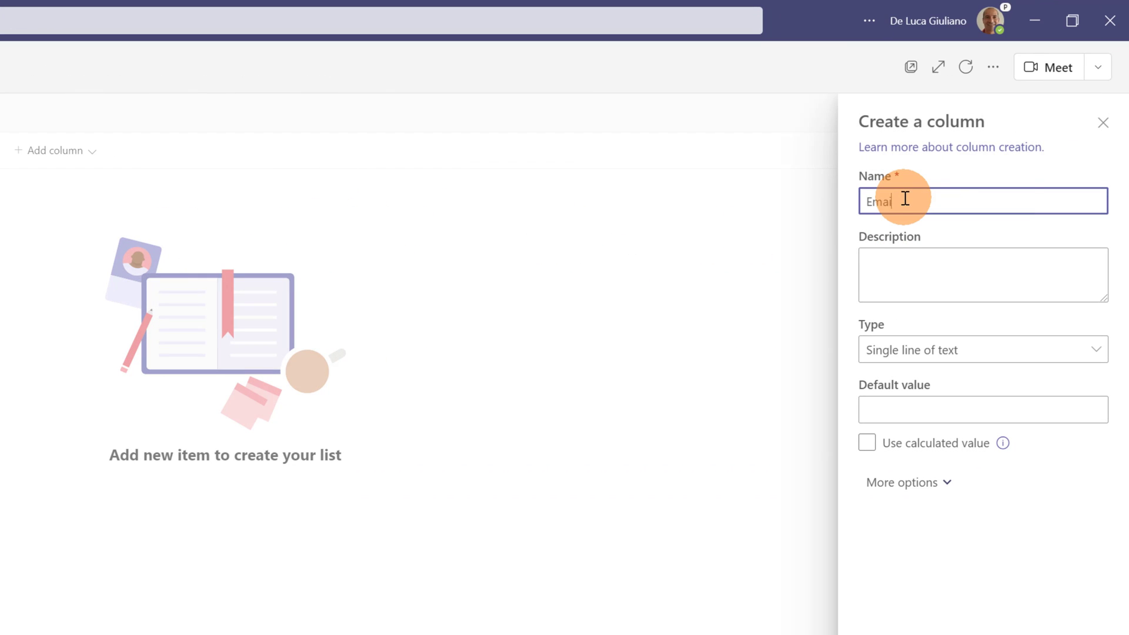
{"action": "type", "text": "l"}
{"action": "left_click", "coordinate": [906, 608]}
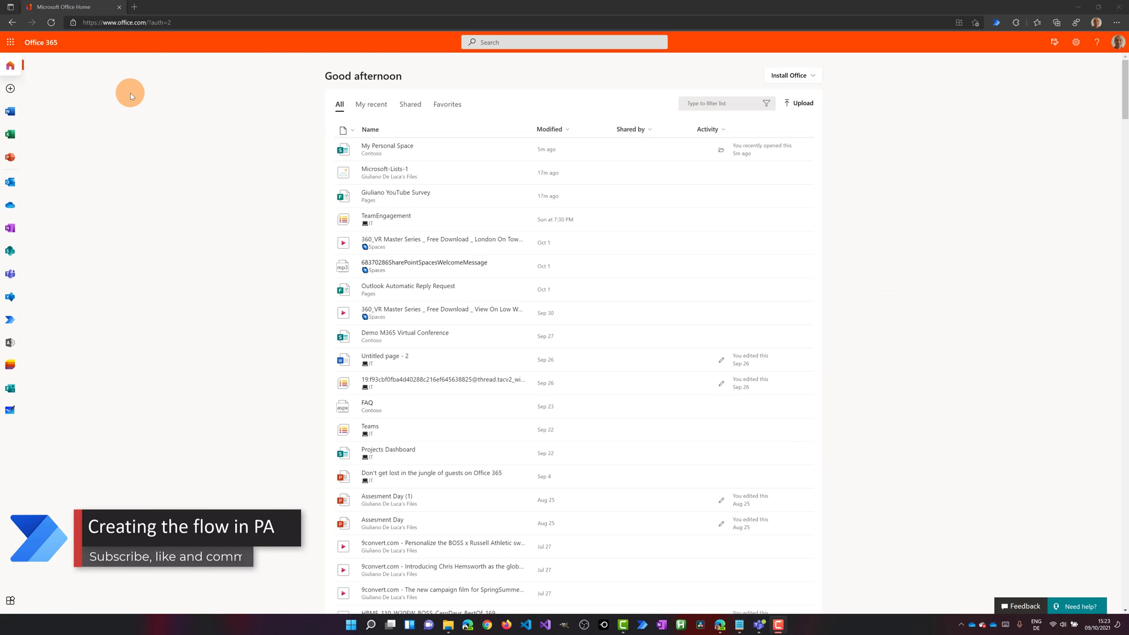
Step: Switch to Power Automate from Office 365 and start building an automated cloud flow from blank
{"action": "left_click", "coordinate": [10, 42]}
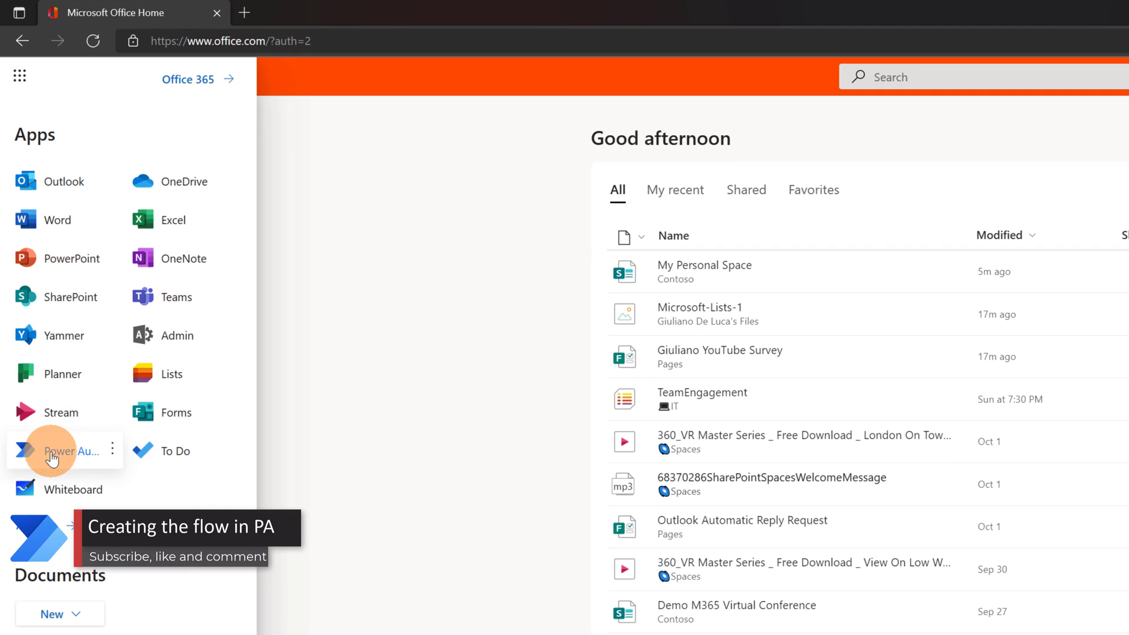
{"action": "left_click", "coordinate": [52, 458]}
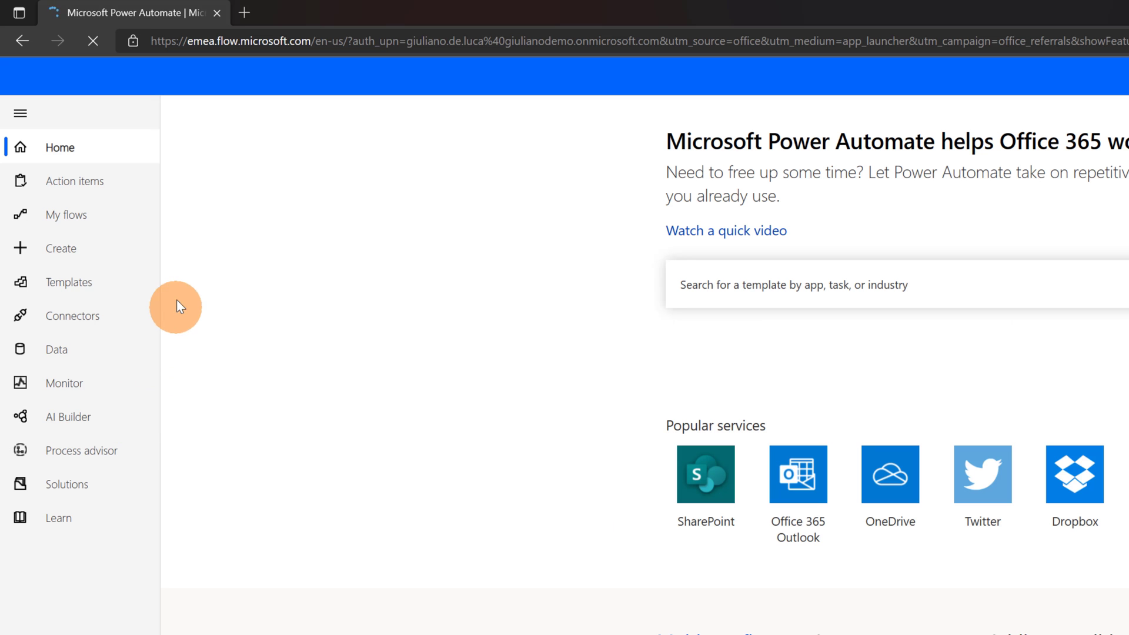
{"action": "left_click", "coordinate": [73, 254]}
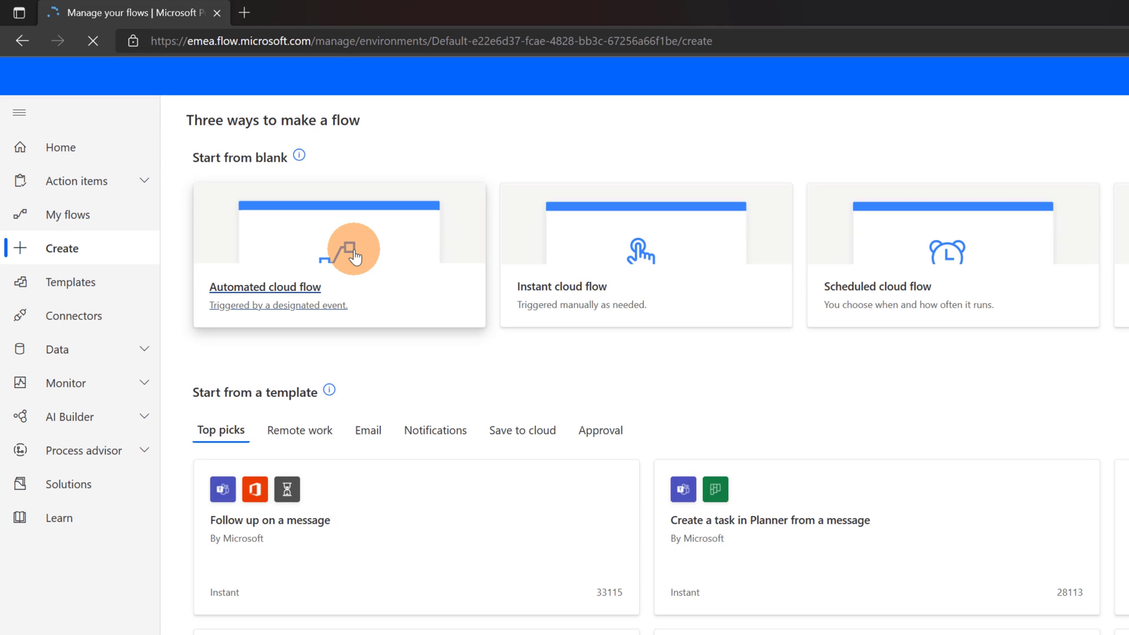
{"action": "left_click", "coordinate": [360, 251]}
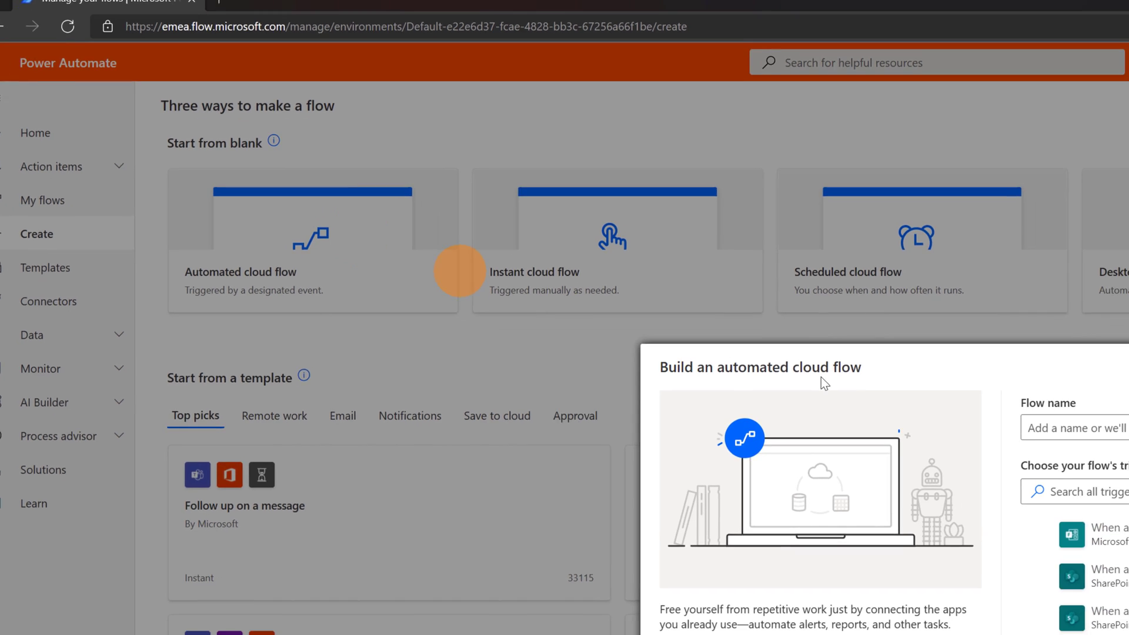
Step: Search the triggers for "forms" and create the flow with the Microsoft Forms trigger "When a new response is submitted"
{"action": "left_click", "coordinate": [1120, 434]}
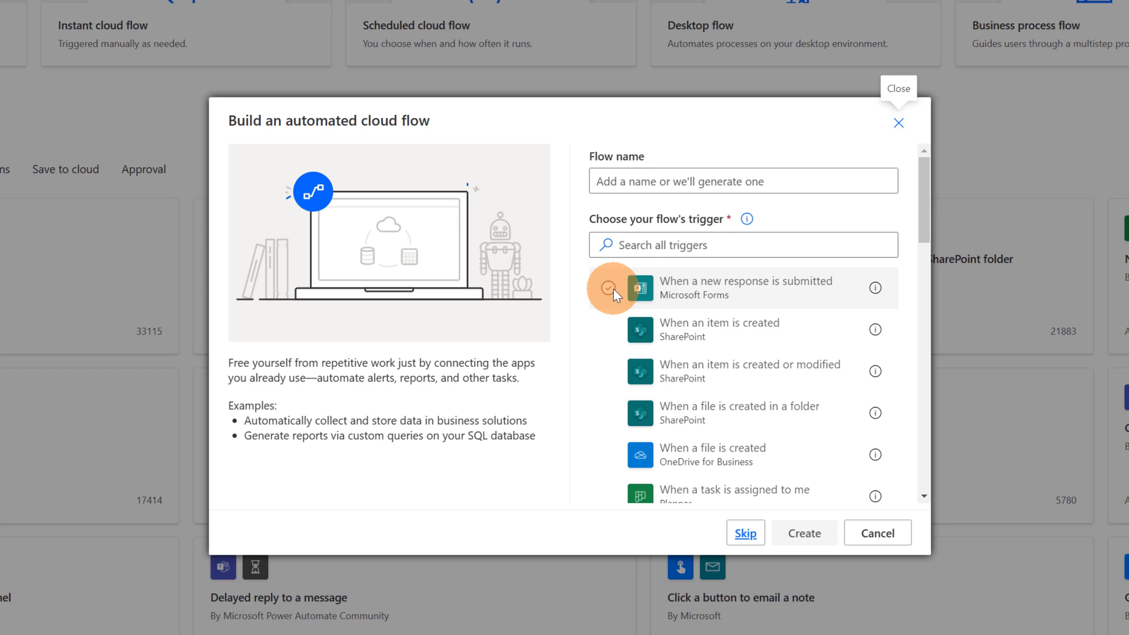
{"action": "left_click", "coordinate": [629, 244]}
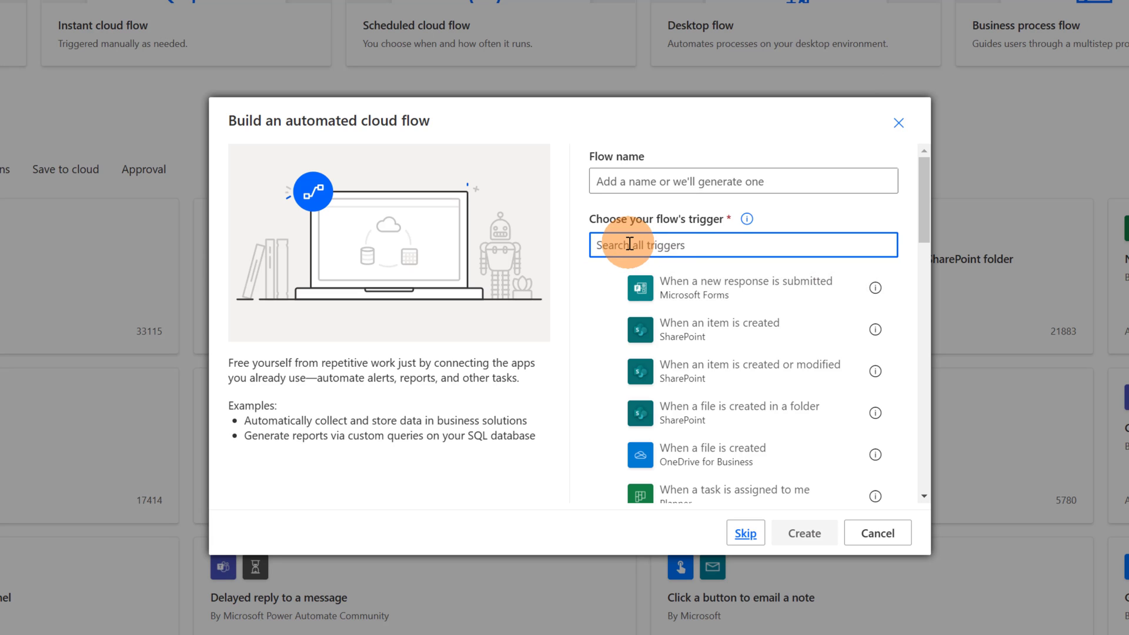
{"action": "type", "text": "forms"}
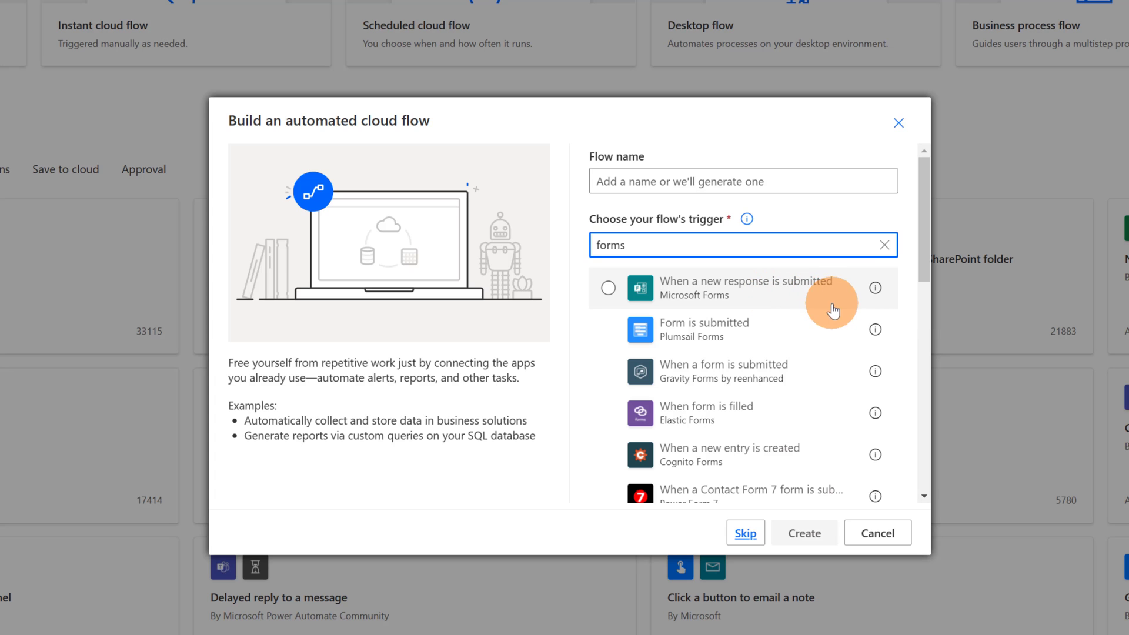
{"action": "left_click", "coordinate": [769, 292]}
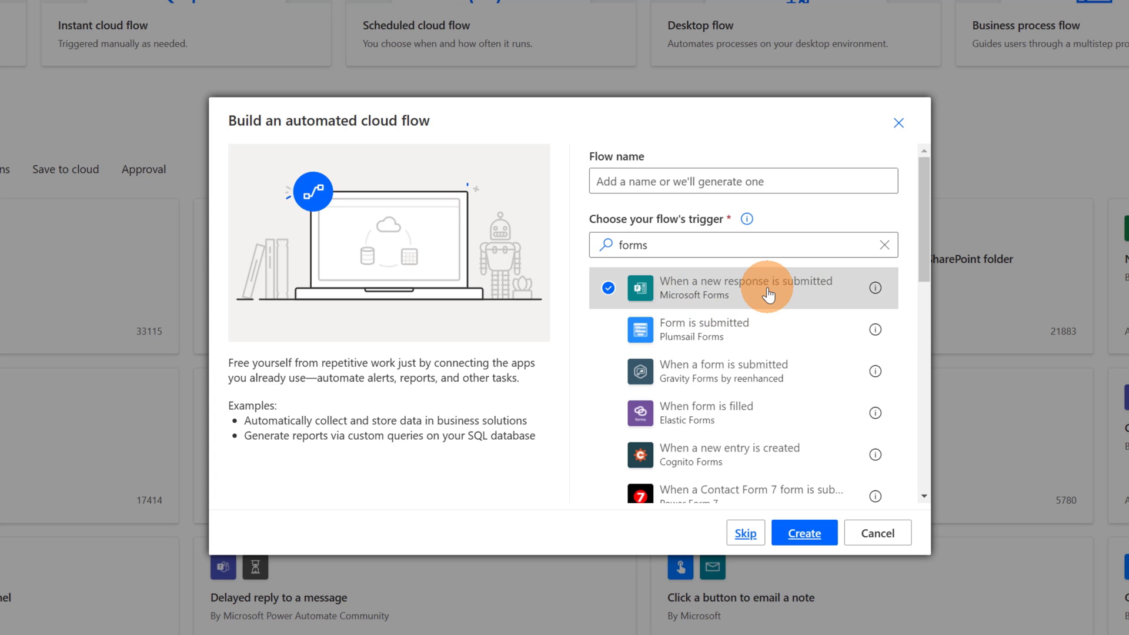
{"action": "left_click", "coordinate": [805, 537]}
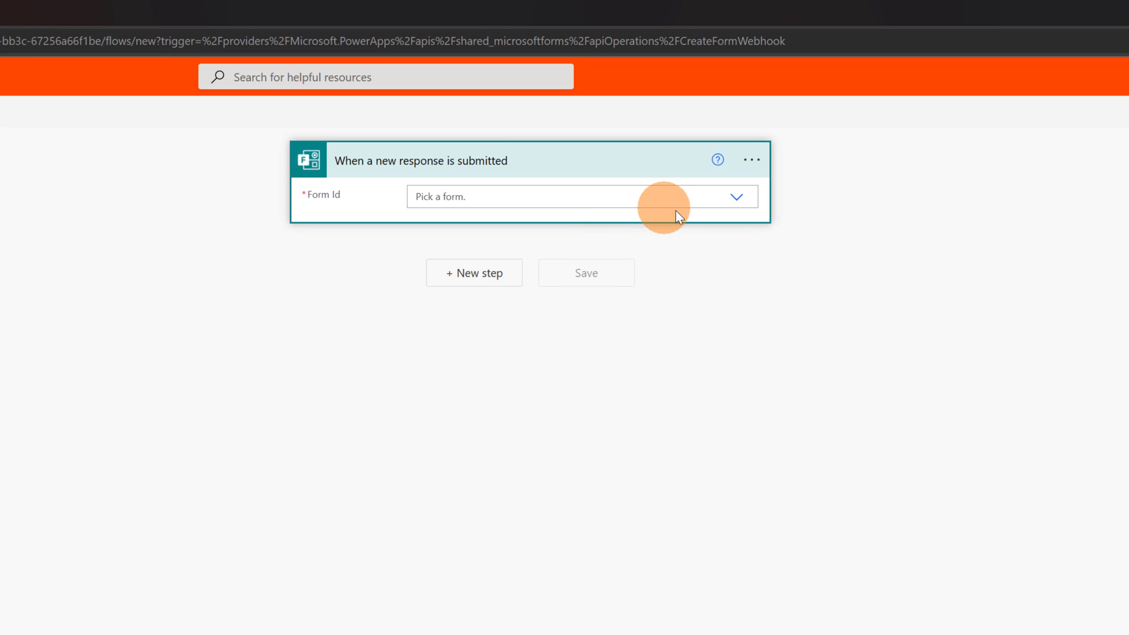
Step: Set the trigger's Form Id to the existing YouTube Survey form
{"action": "left_click", "coordinate": [739, 200]}
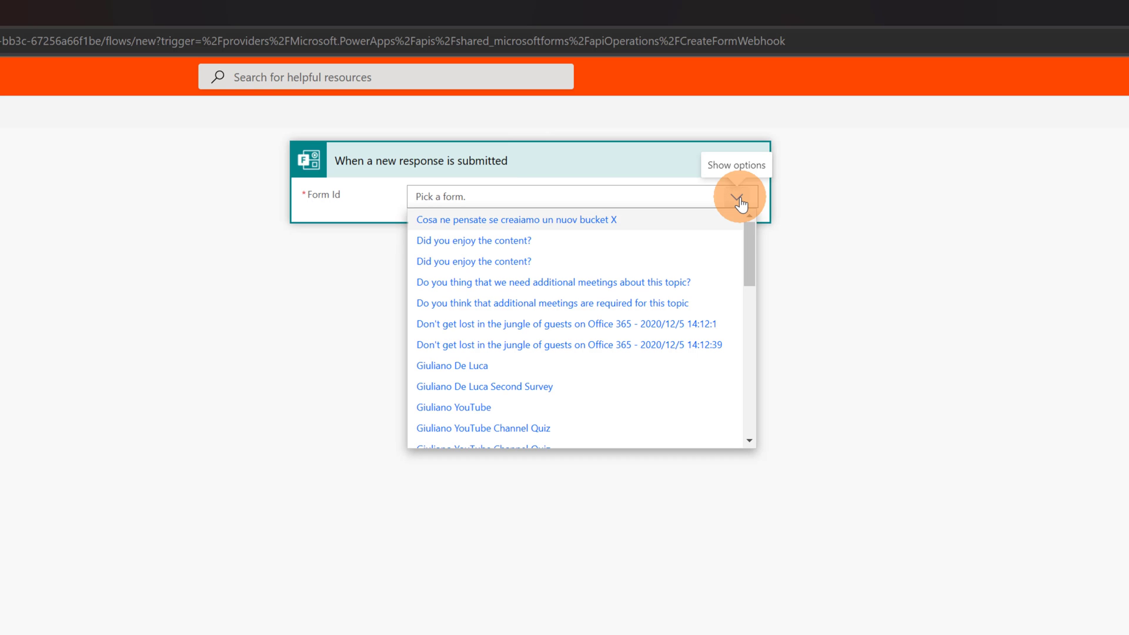
{"action": "scroll", "coordinate": [538, 308], "scroll_direction": "down", "scroll_amount": 1}
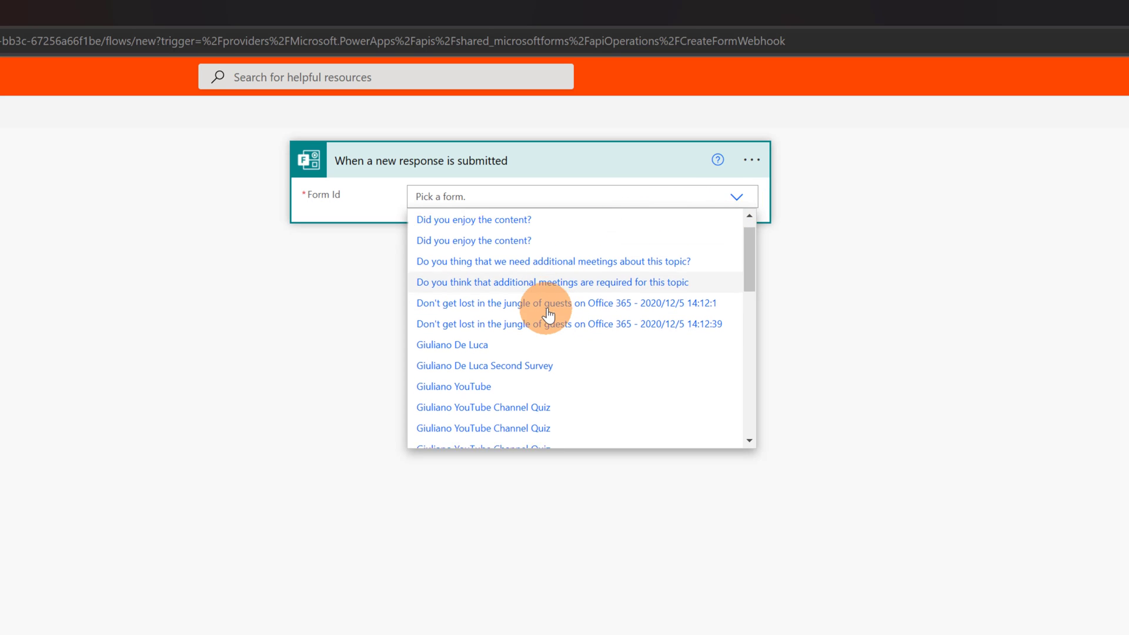
{"action": "scroll", "coordinate": [548, 313], "scroll_direction": "down", "scroll_amount": 3}
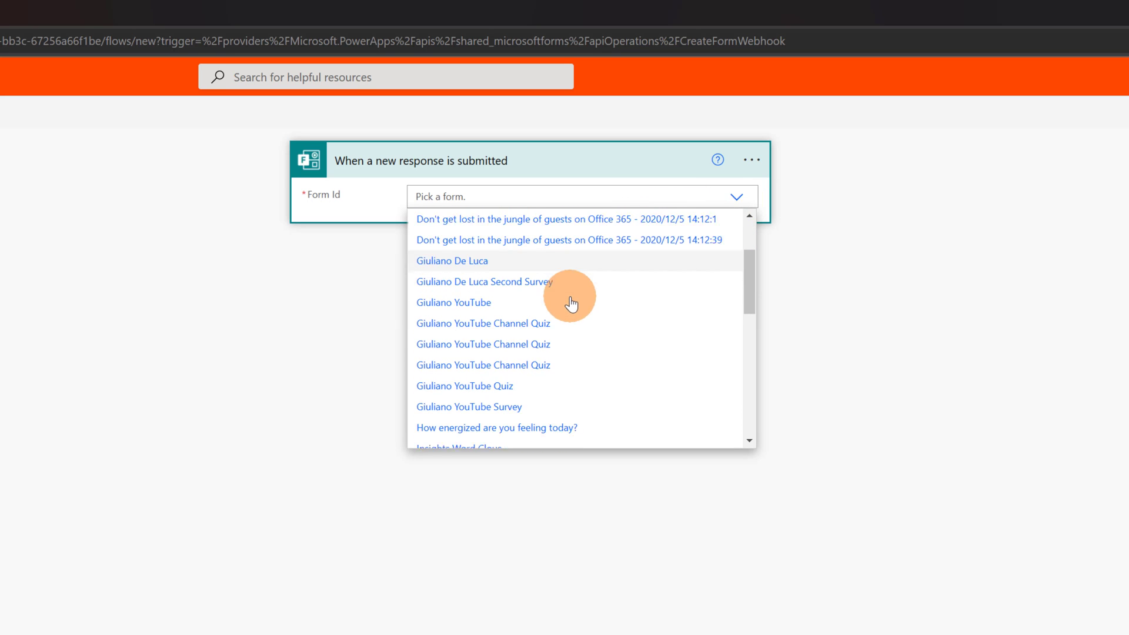
{"action": "left_click", "coordinate": [496, 368]}
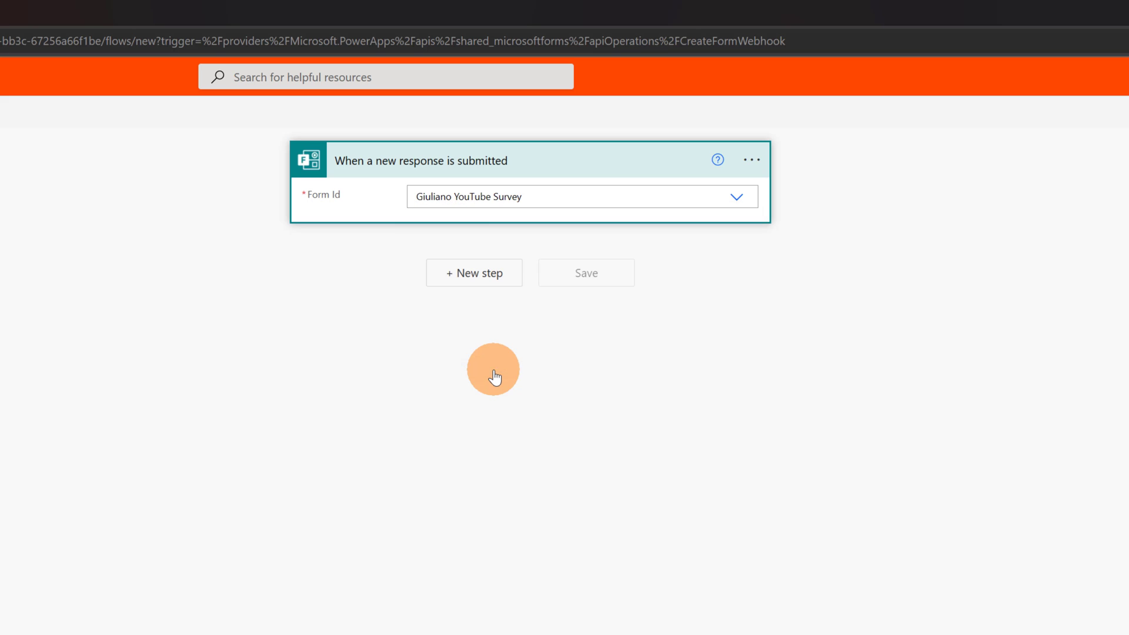
Step: Search the actions for "forms" and add the Microsoft Forms action "Get response details" after the trigger
{"action": "left_click", "coordinate": [480, 274]}
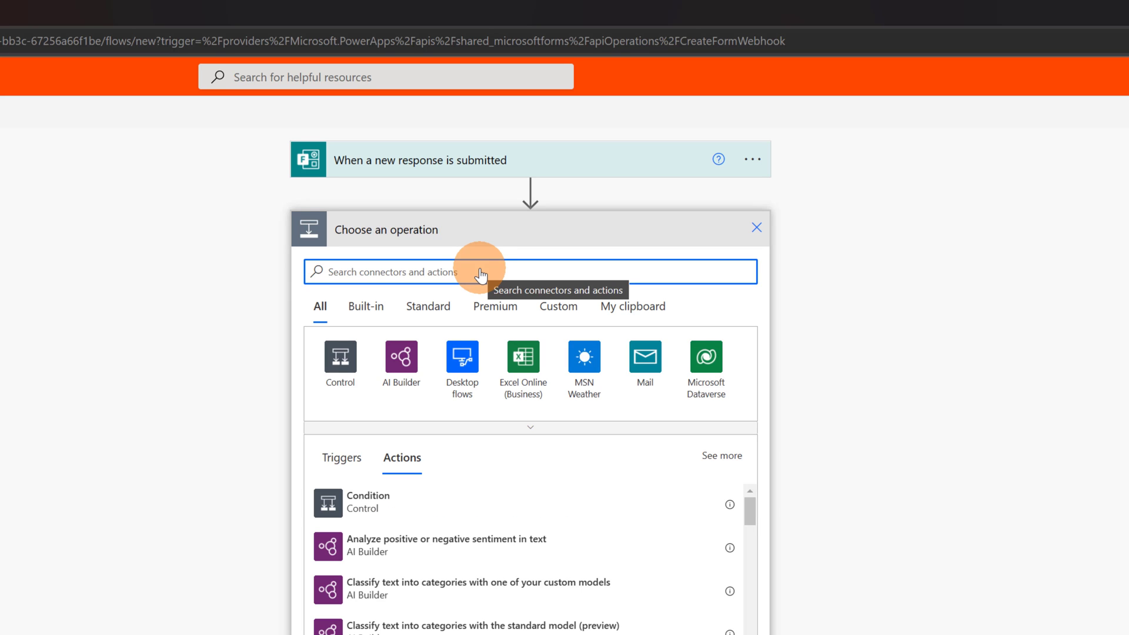
{"action": "type", "text": "forms"}
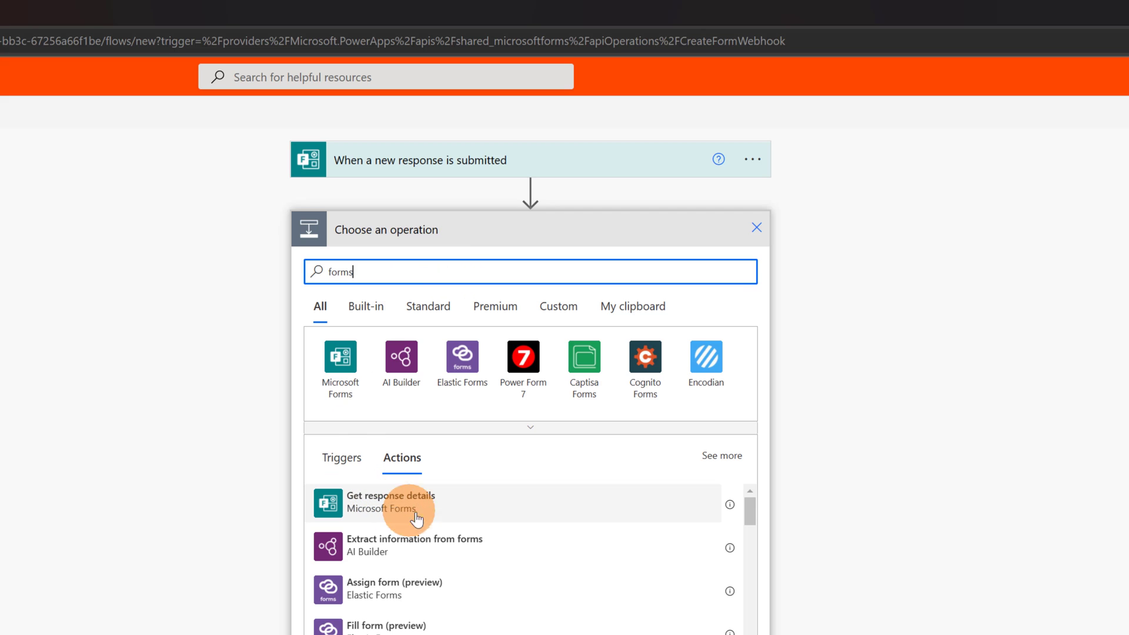
{"action": "left_click", "coordinate": [485, 512]}
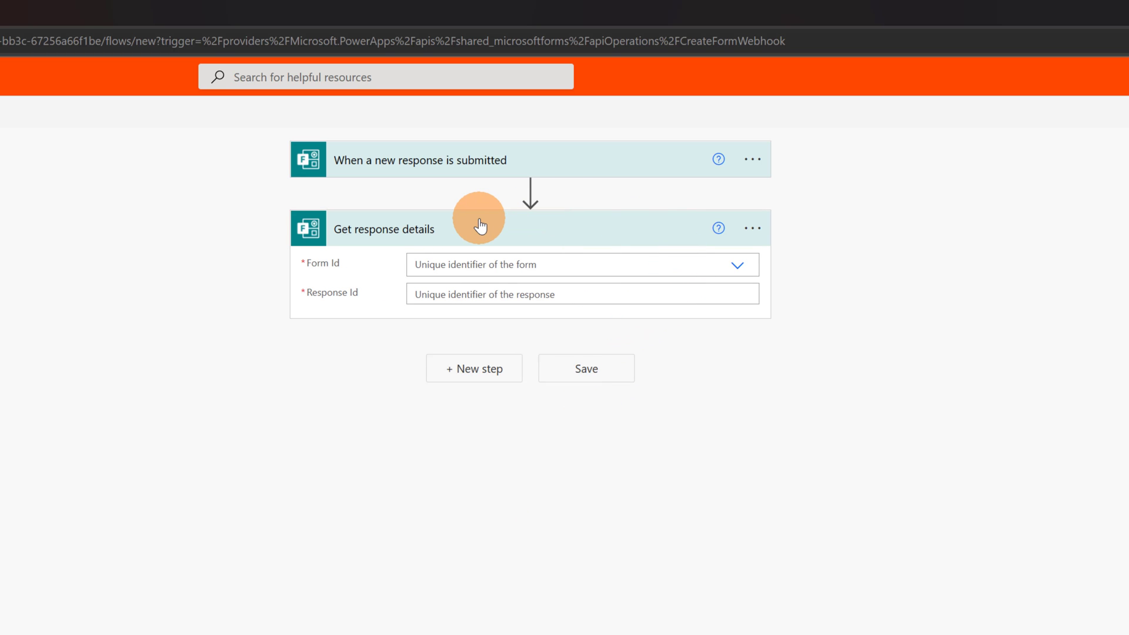
Step: Set the Get response details action's Form Id to the YouTube Survey form and its Response Id to the trigger's Response Id
{"action": "left_click", "coordinate": [737, 266]}
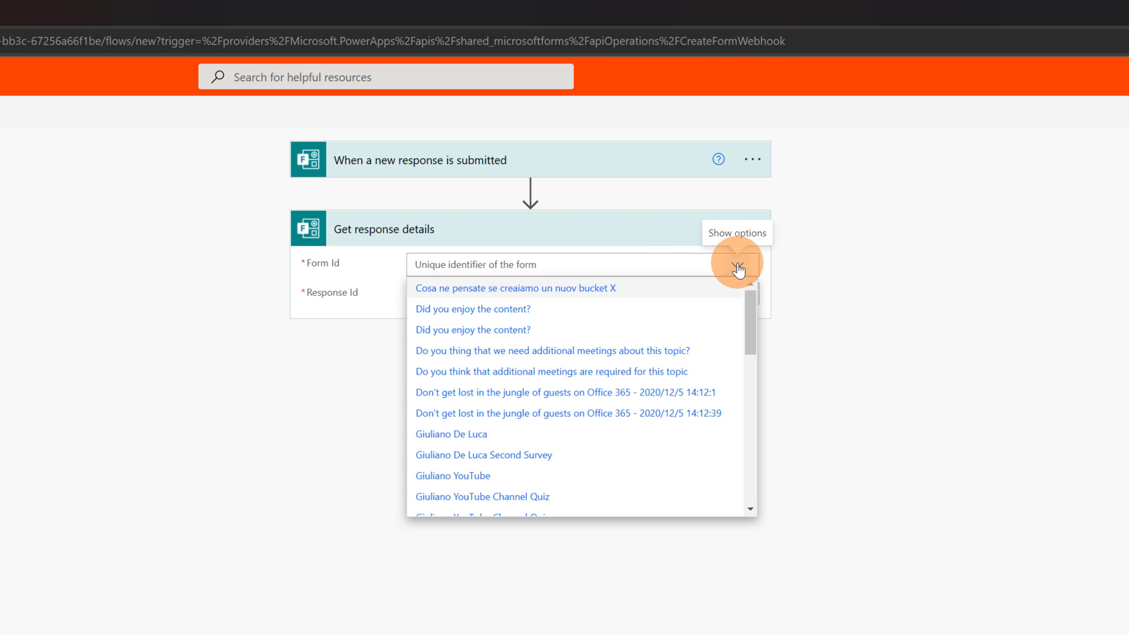
{"action": "scroll", "coordinate": [549, 366], "scroll_direction": "down", "scroll_amount": 1}
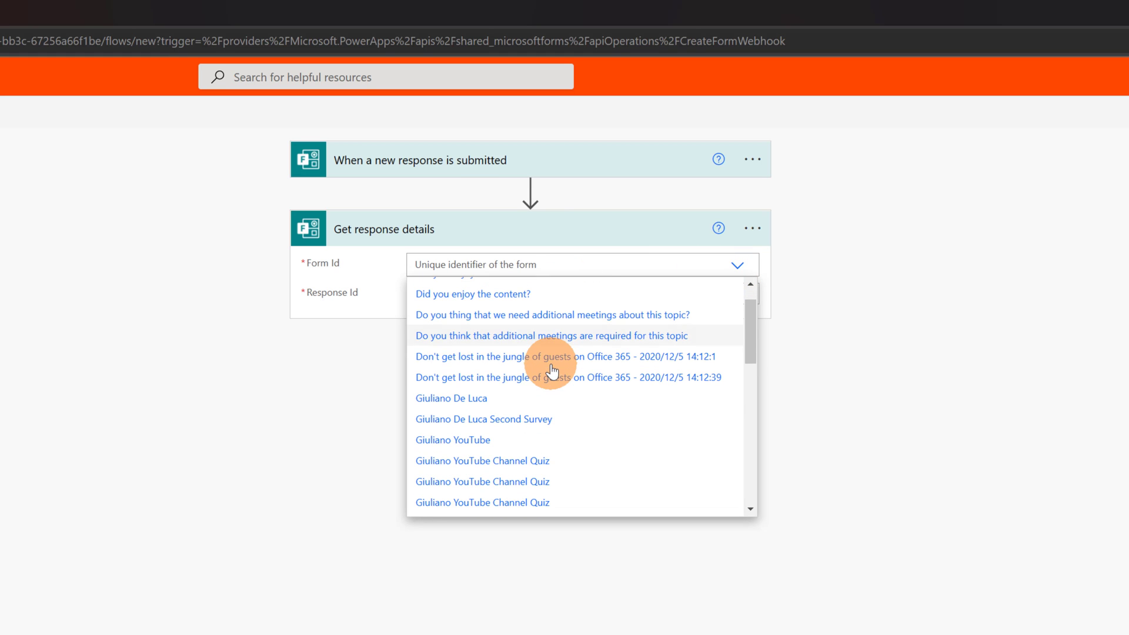
{"action": "scroll", "coordinate": [526, 393], "scroll_direction": "down", "scroll_amount": 3}
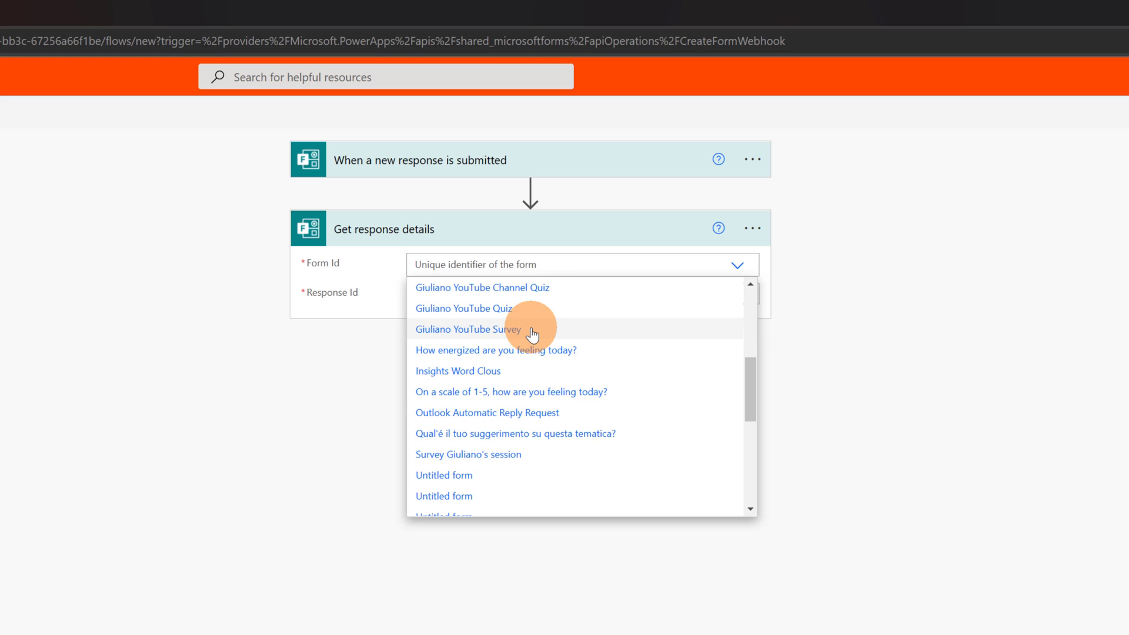
{"action": "left_click", "coordinate": [533, 334]}
{"action": "left_click", "coordinate": [612, 299]}
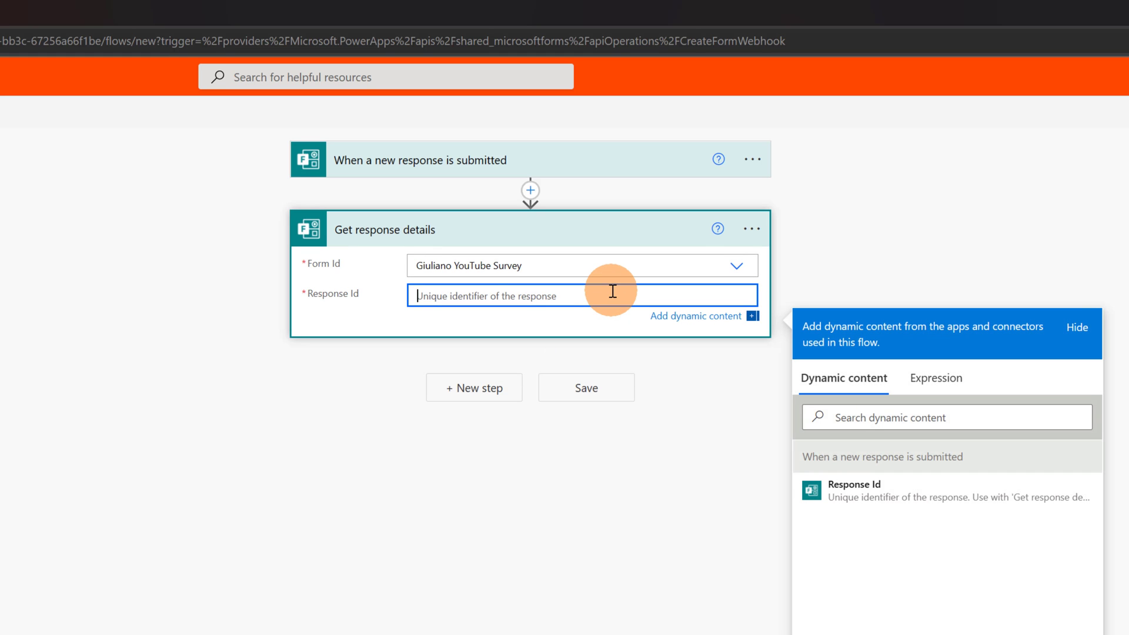
{"action": "left_click", "coordinate": [863, 502]}
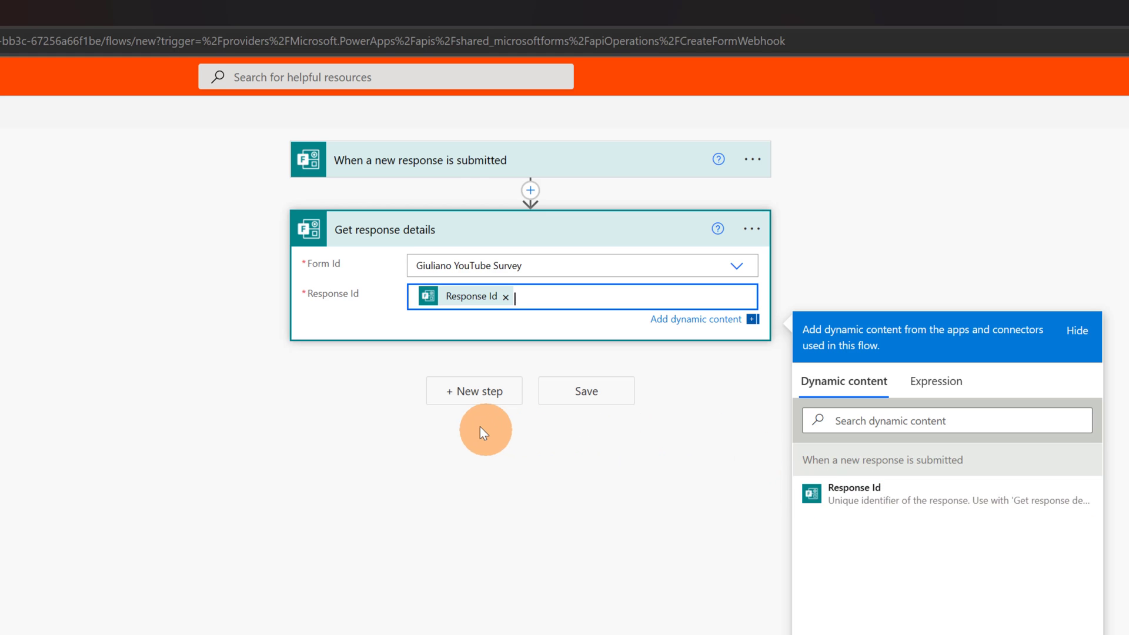
Step: Add a SharePoint Create item action for the YouTube Survey list, using the YouTube476 site's URL as a custom site address
{"action": "left_click", "coordinate": [469, 392]}
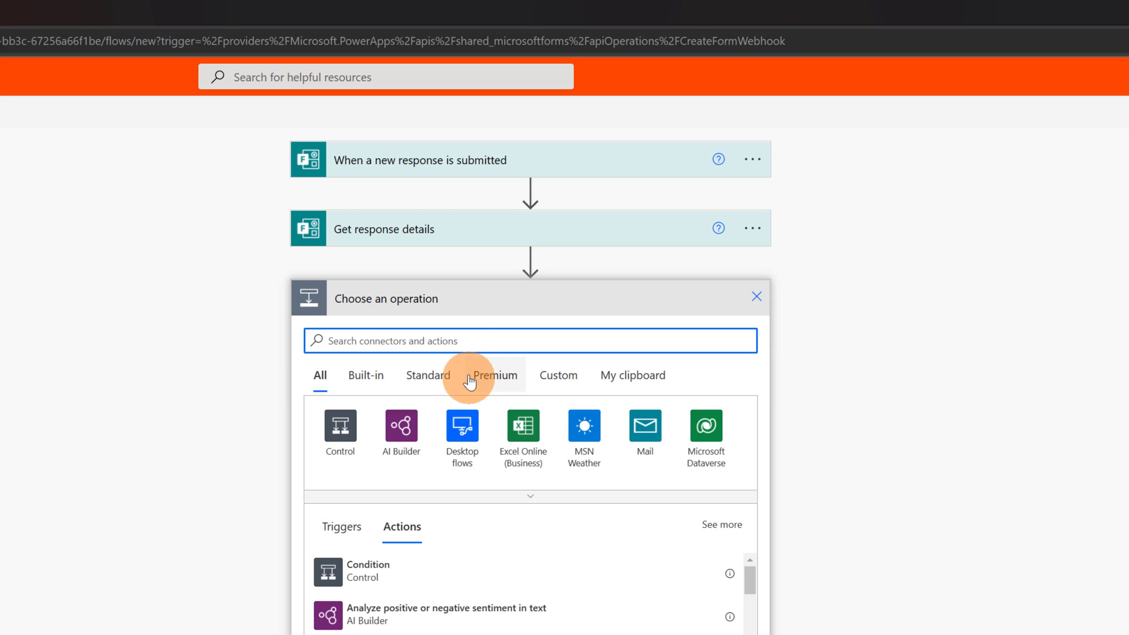
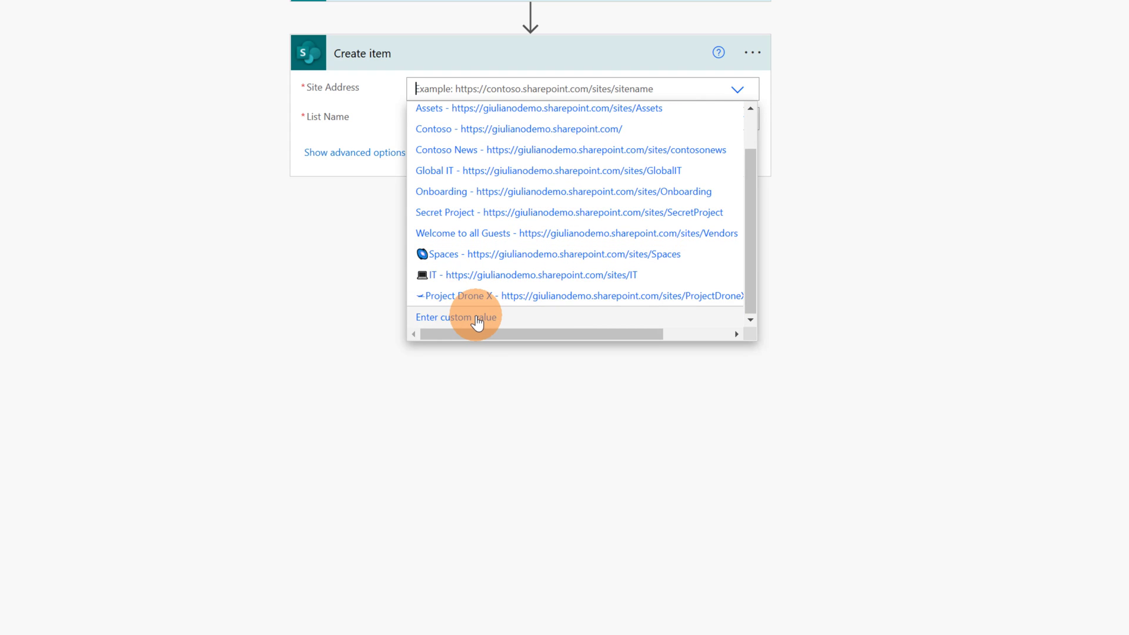
{"action": "left_click", "coordinate": [477, 318]}
{"action": "key", "text": "super+v"}
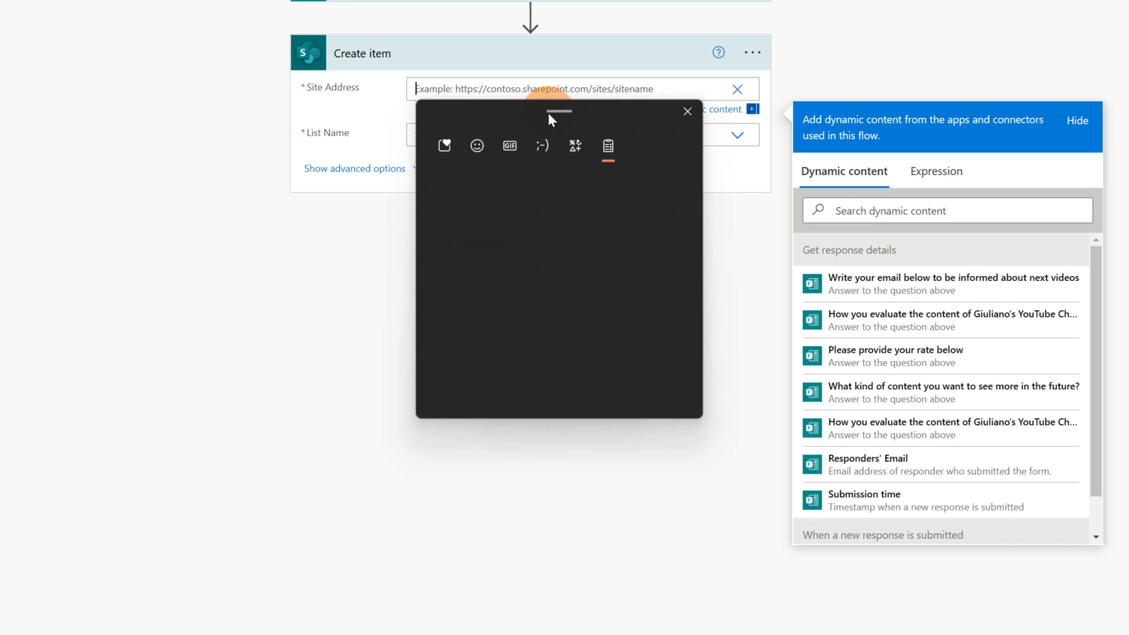
{"action": "left_click", "coordinate": [512, 232]}
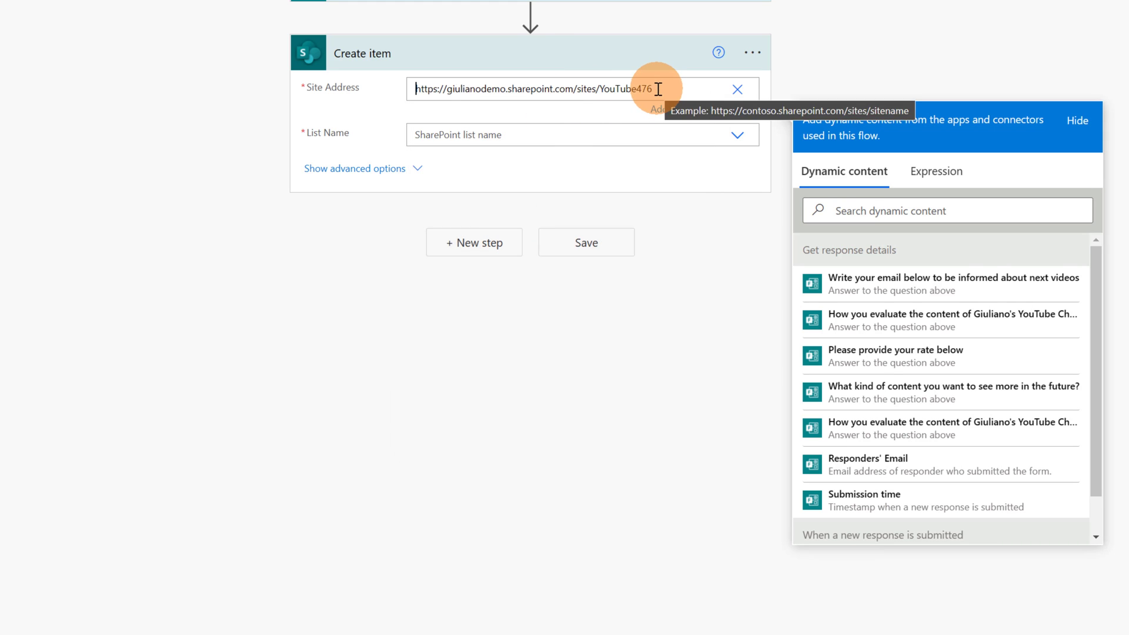
{"action": "left_click", "coordinate": [564, 137]}
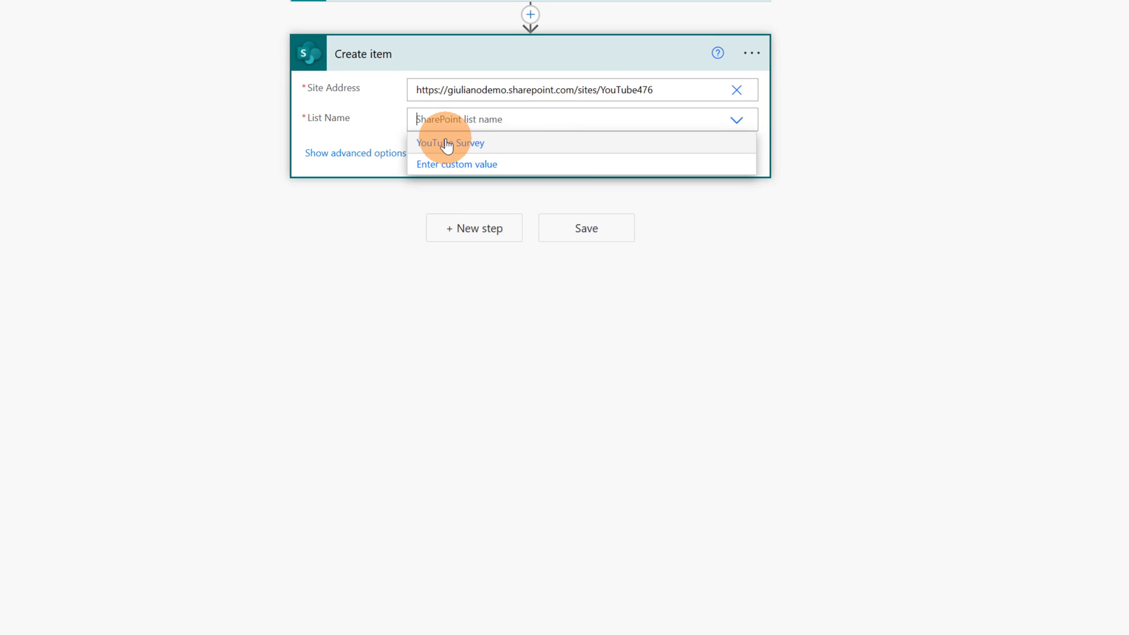
{"action": "left_click", "coordinate": [483, 143]}
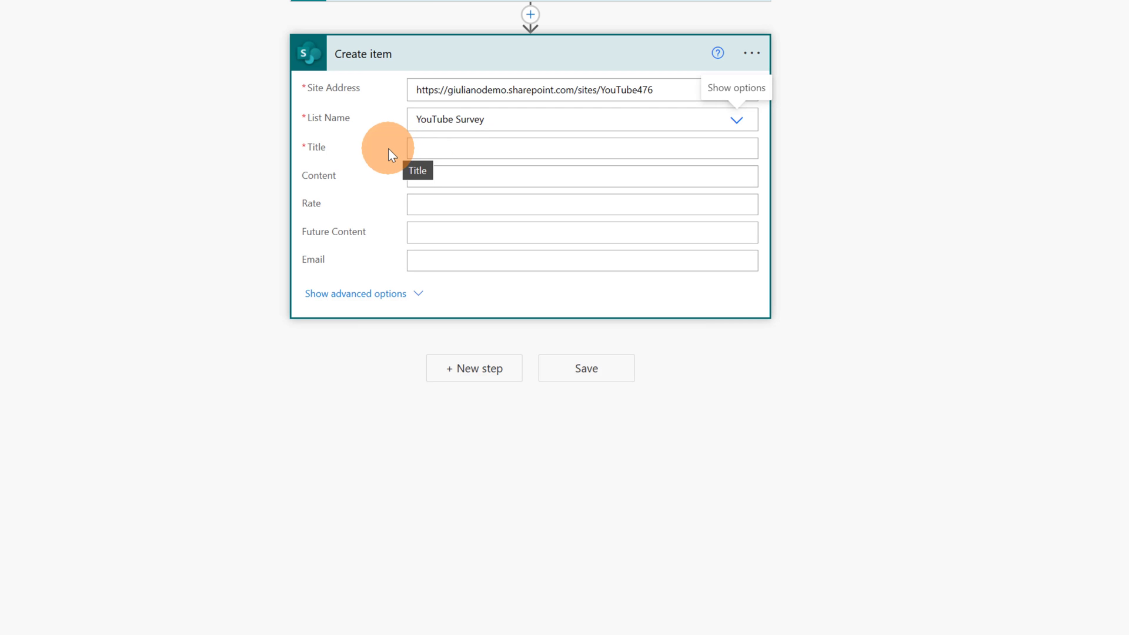
Step: Map the new item's Title to the first "How you evaluate the content" answer and its Content to the second one
{"action": "left_click", "coordinate": [459, 149]}
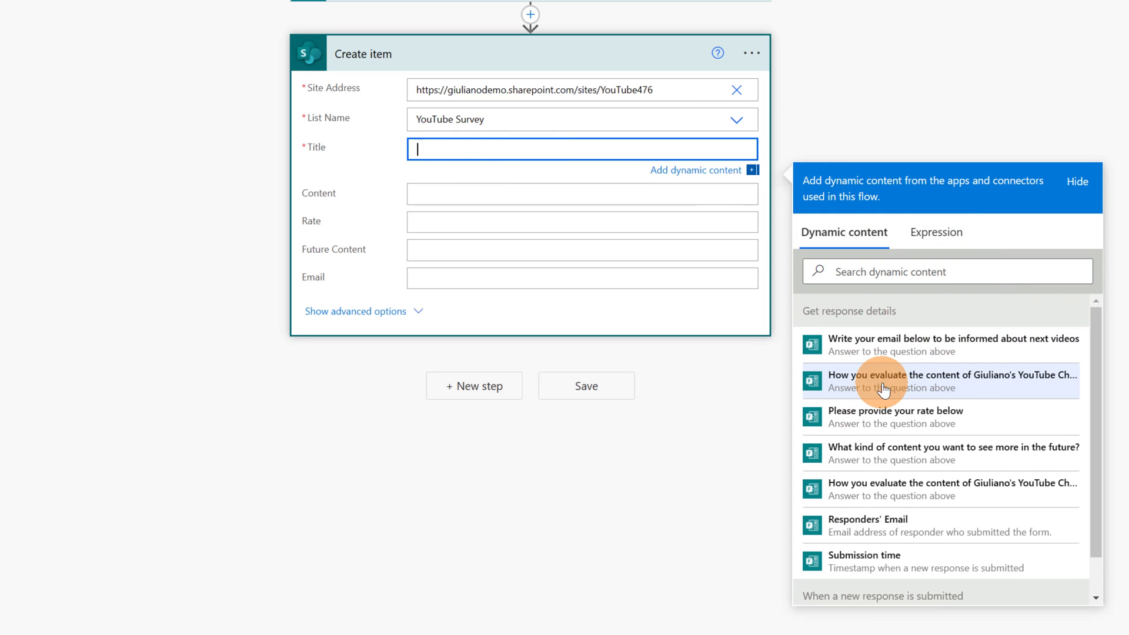
{"action": "left_click", "coordinate": [949, 387]}
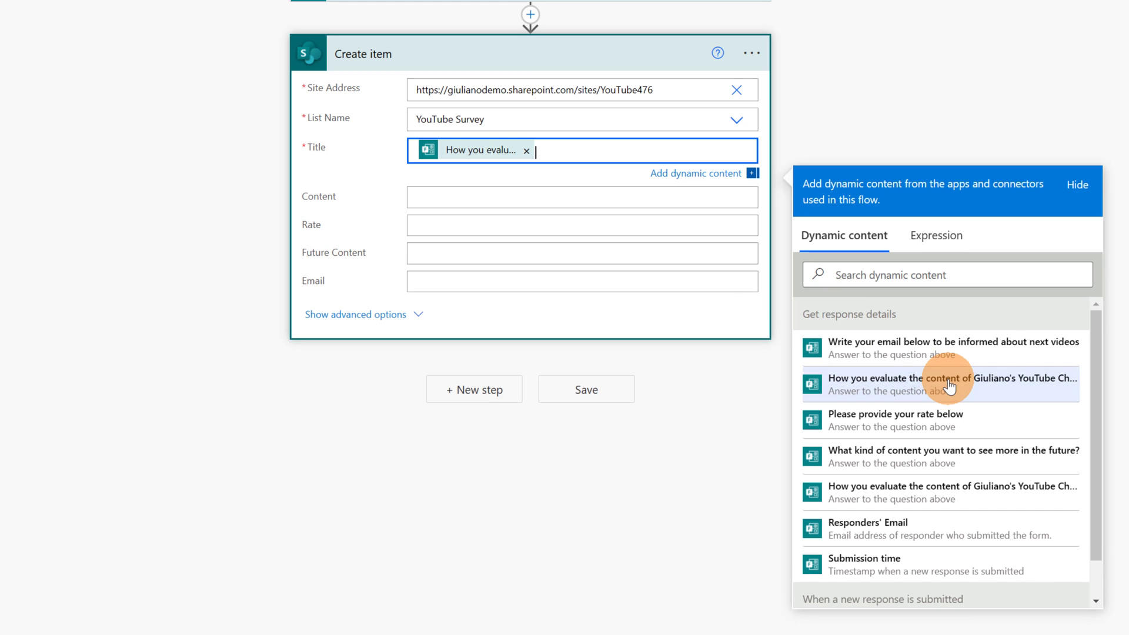
{"action": "left_click", "coordinate": [637, 191]}
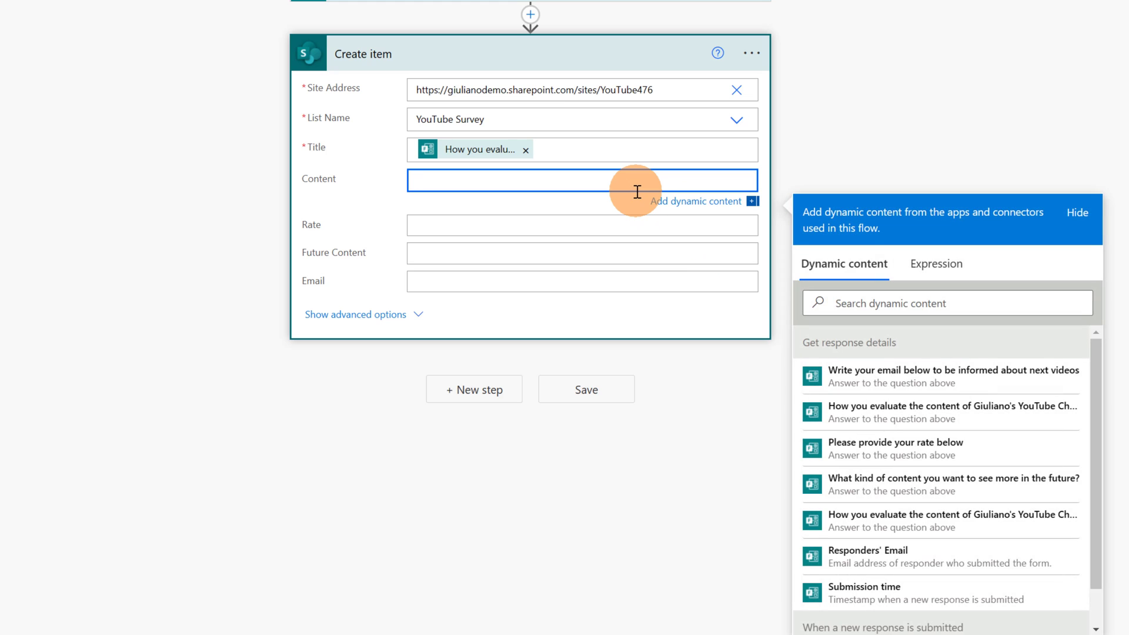
{"action": "left_click", "coordinate": [913, 525]}
Step: Map Rate to "Please provide your rate below" and Future Content to "What kind of content you want to see more in the future?"
{"action": "left_click", "coordinate": [629, 232]}
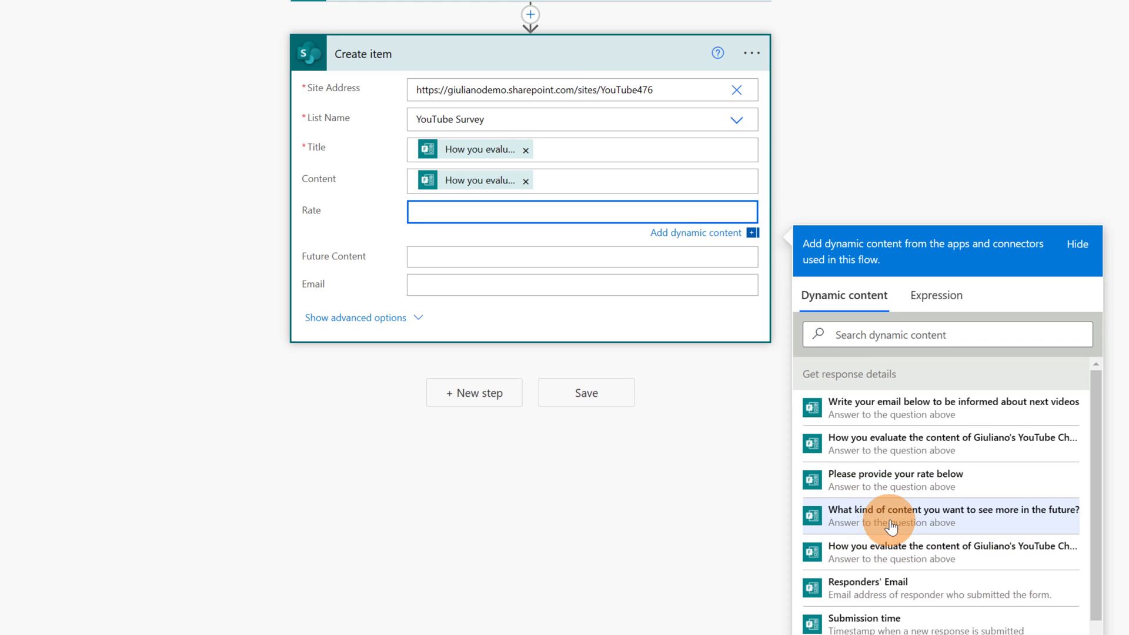
{"action": "left_click", "coordinate": [912, 485]}
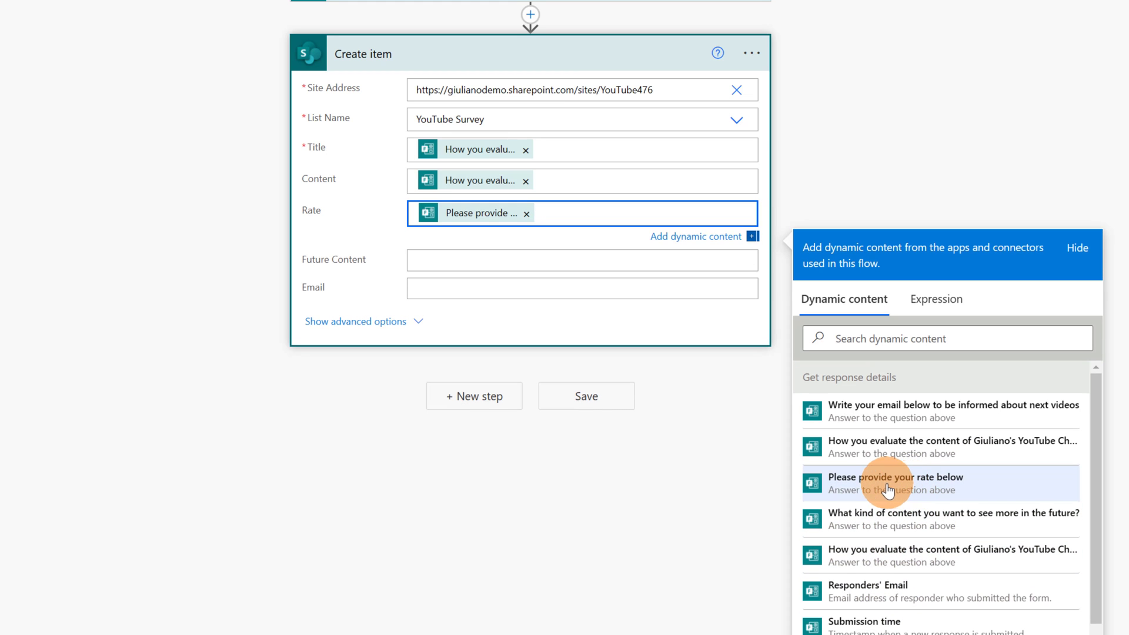
{"action": "left_click", "coordinate": [564, 258]}
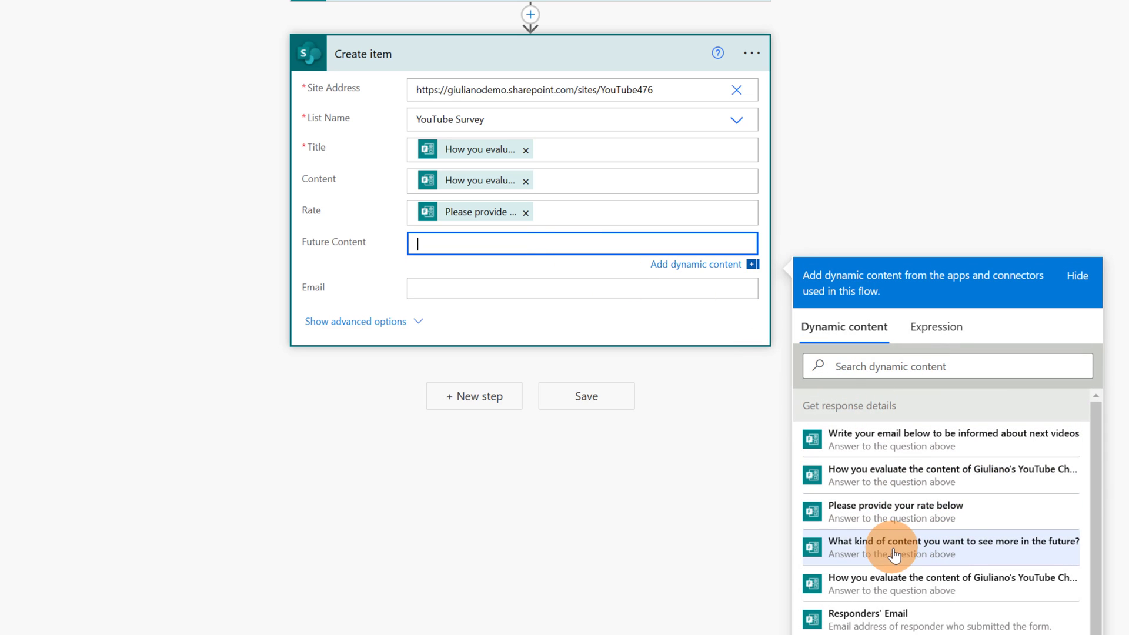
{"action": "left_click", "coordinate": [972, 556]}
Step: Map the new item's Email to Responders' Email from the response details and save the flow
{"action": "left_click", "coordinate": [577, 291]}
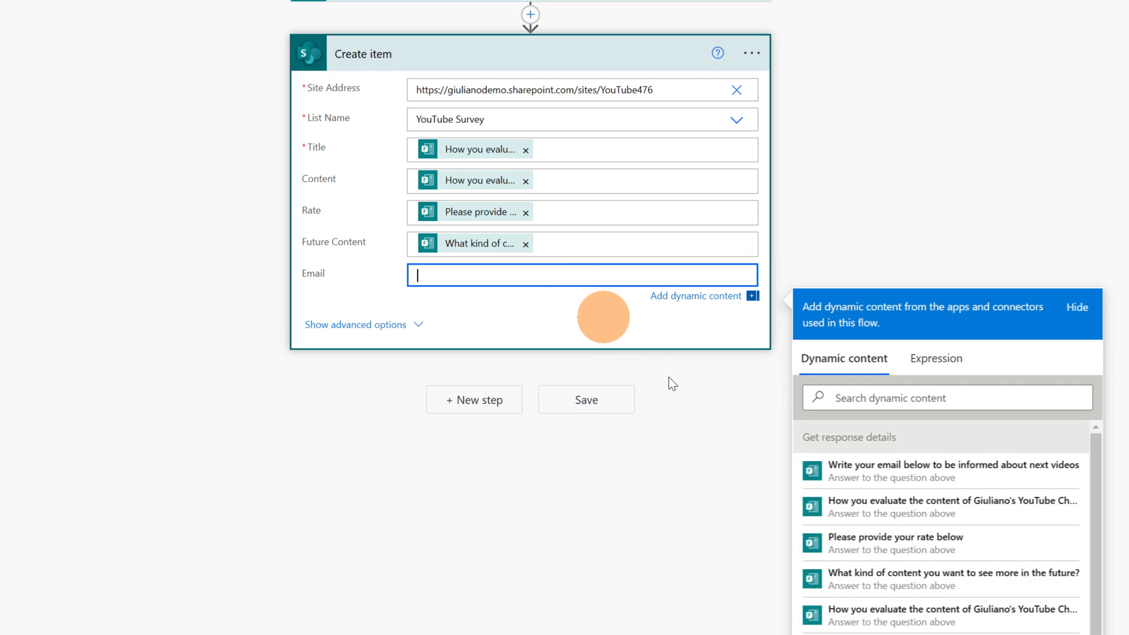
{"action": "scroll", "coordinate": [971, 567], "scroll_direction": "down", "scroll_amount": 1}
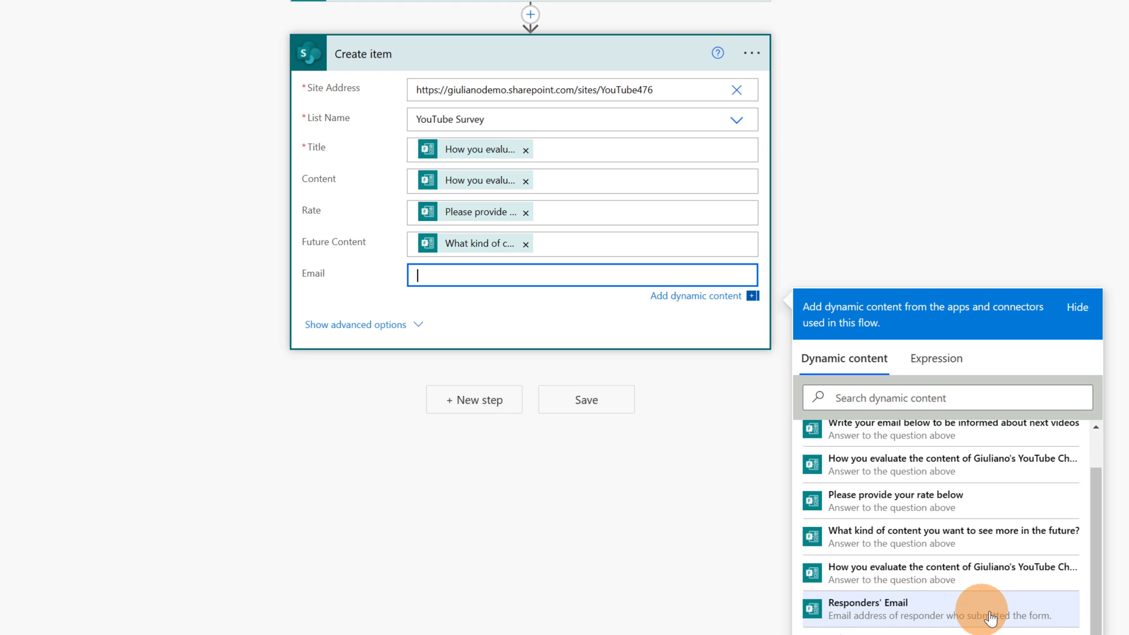
{"action": "left_click", "coordinate": [946, 610]}
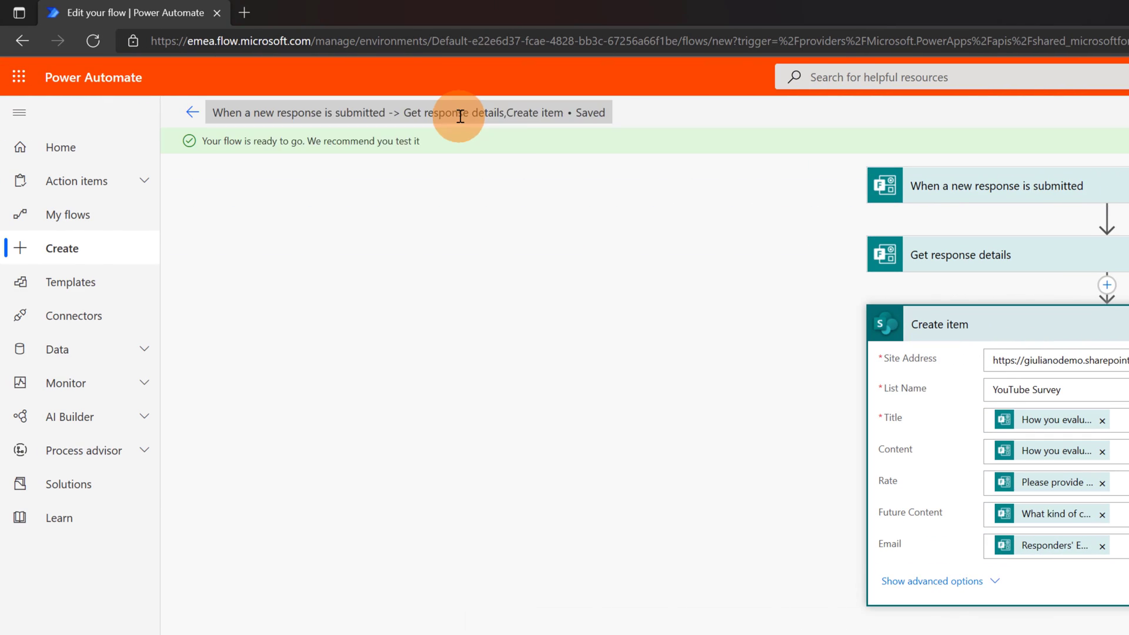
Step: Rename the flow "YouTube Survey" and save it
{"action": "left_click", "coordinate": [461, 112]}
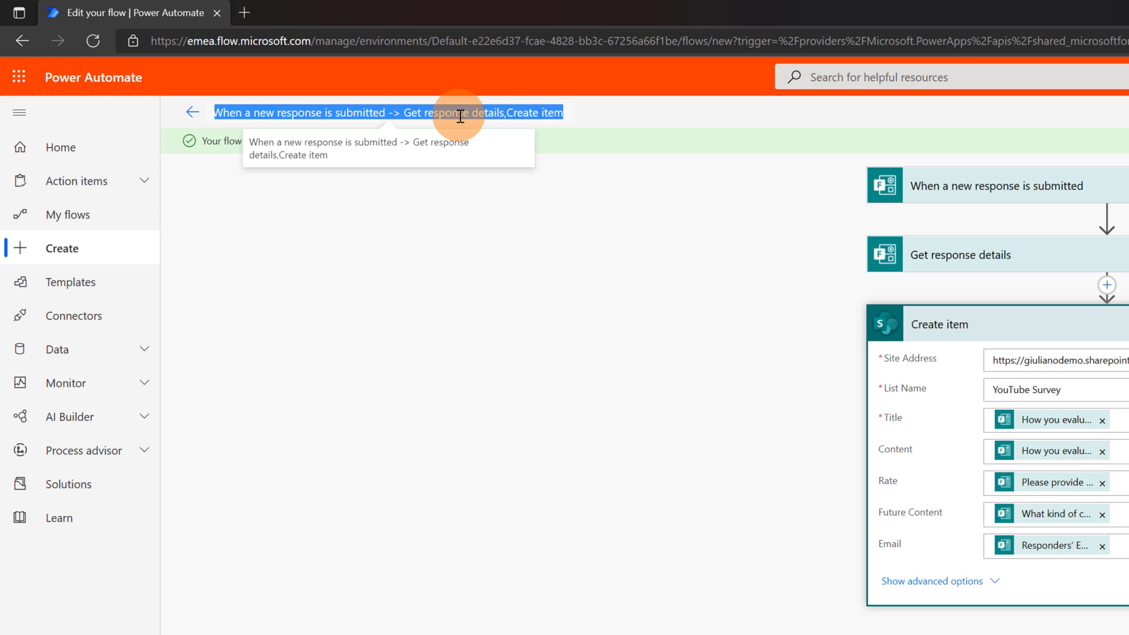
{"action": "type", "text": "YouTube Survey"}
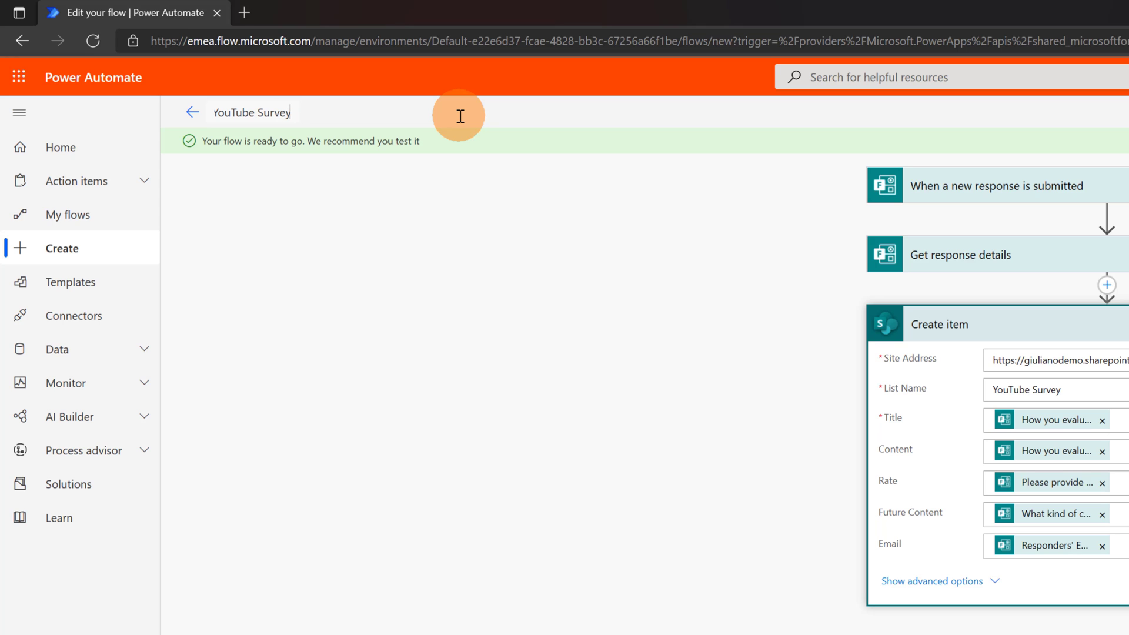
{"action": "left_click", "coordinate": [193, 112]}
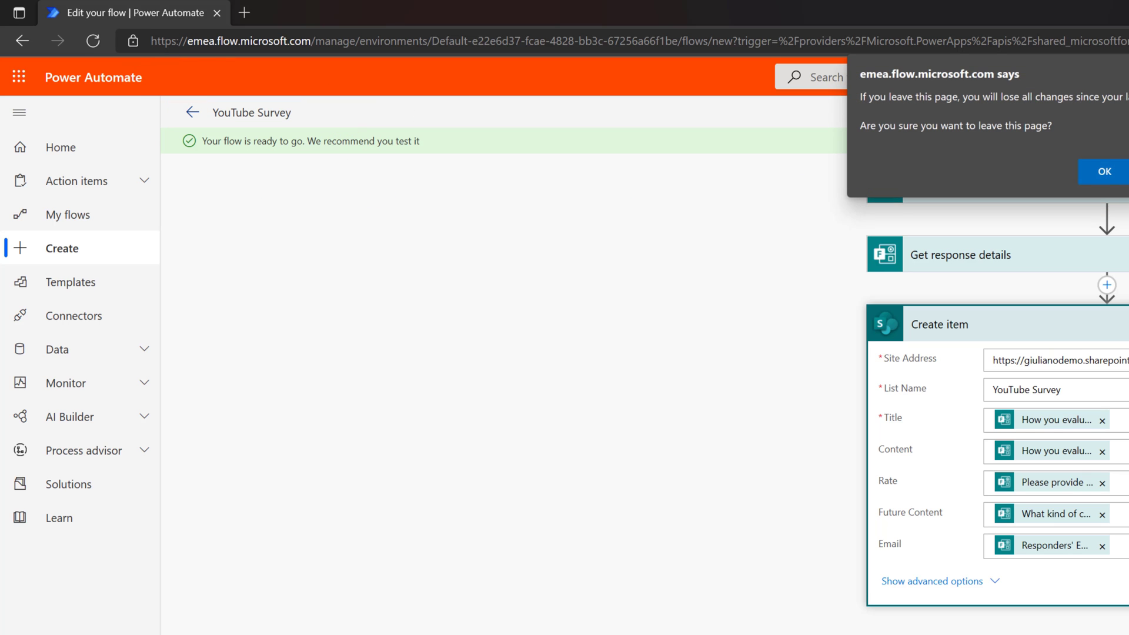
{"action": "key", "text": "Return"}
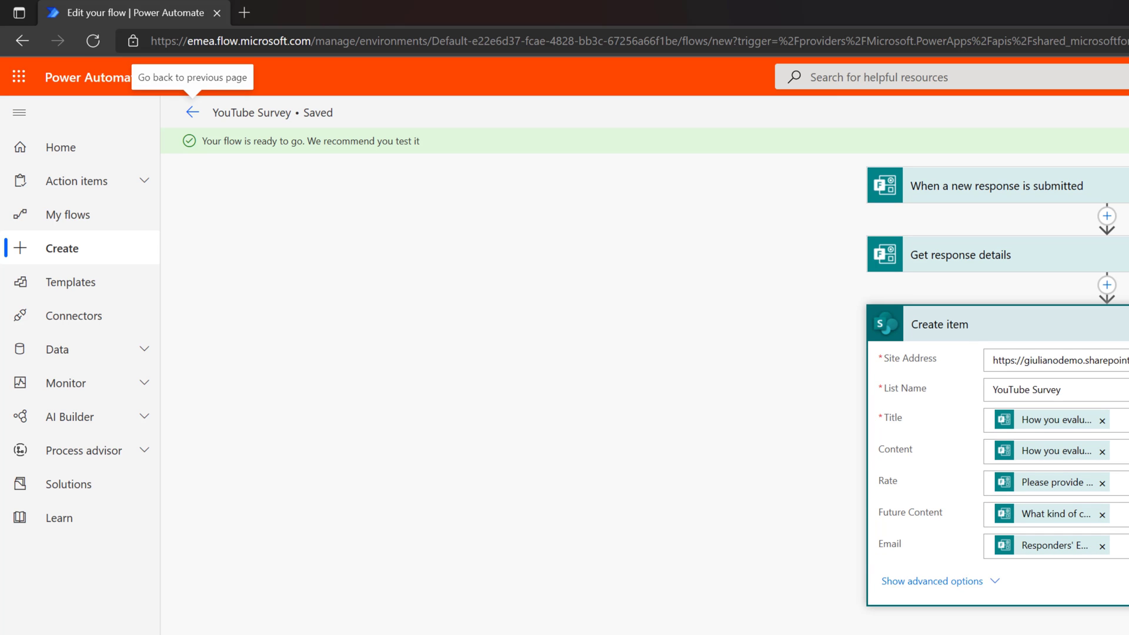
Step: Go to office.com in a new browser tab, switch to Microsoft Forms and open the YouTube Survey form
{"action": "left_click", "coordinate": [249, 10]}
{"action": "type", "text": "office"}
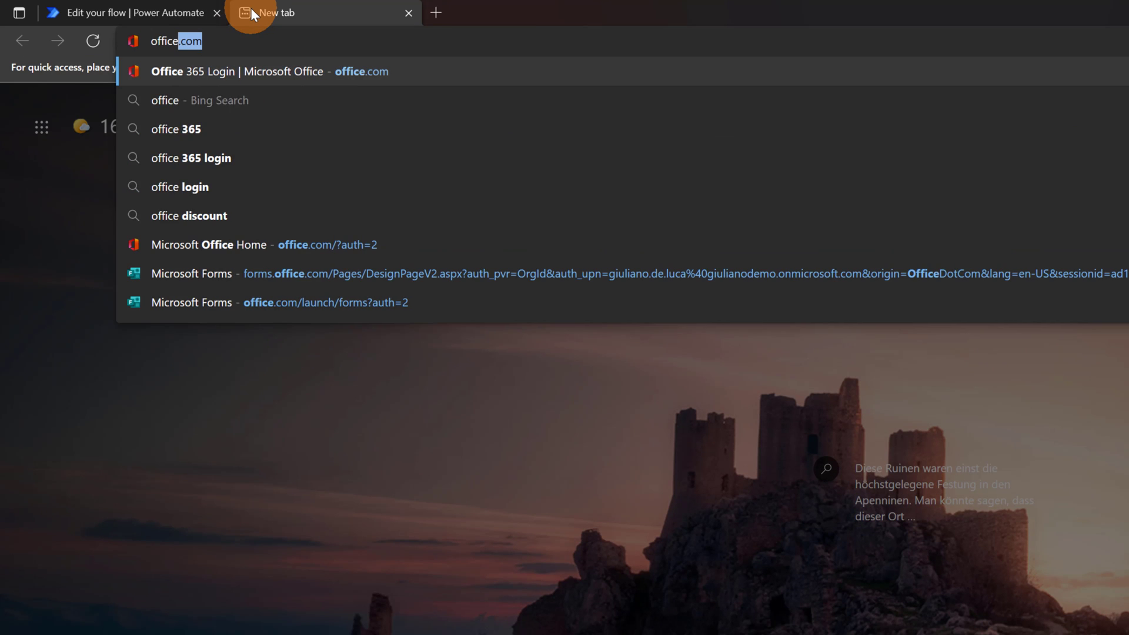
{"action": "key", "text": "Return"}
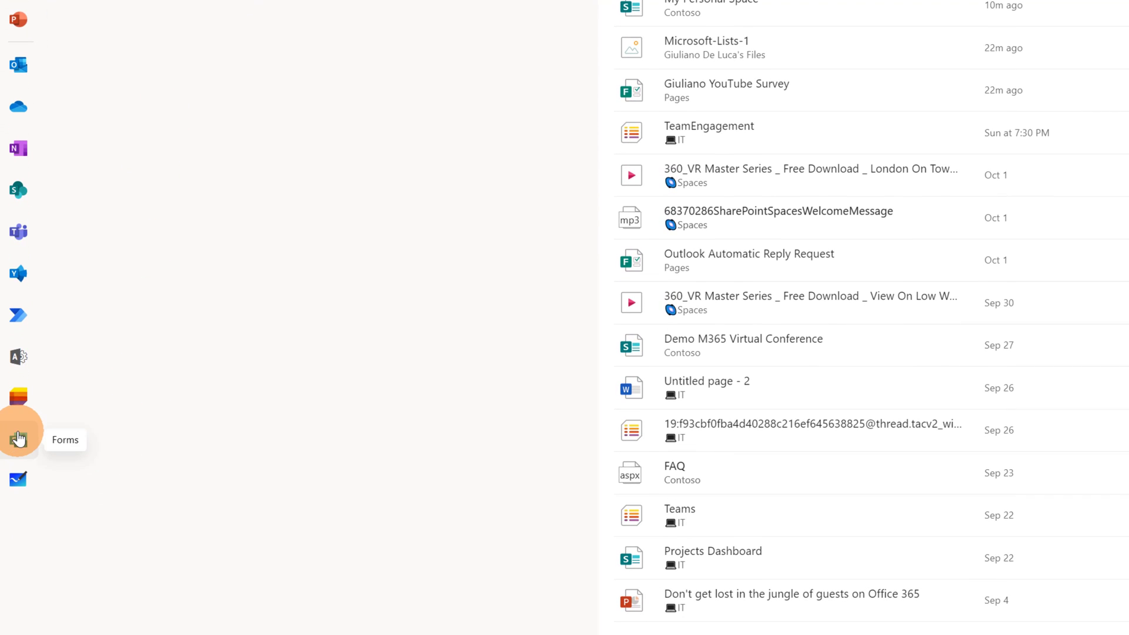
{"action": "left_click", "coordinate": [19, 438]}
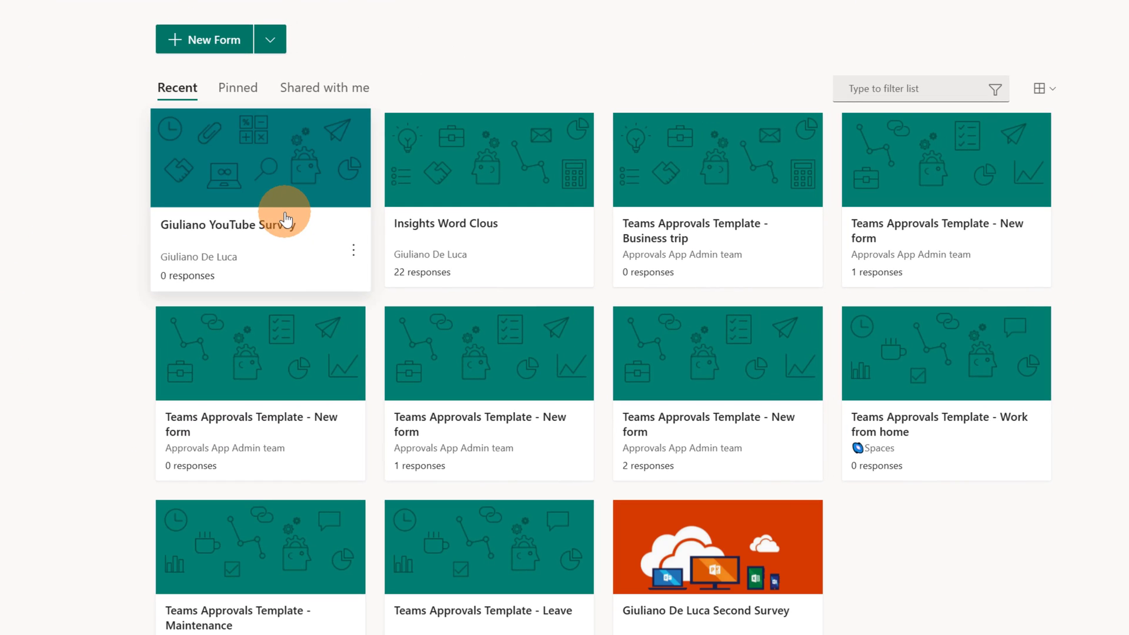
{"action": "left_click", "coordinate": [286, 220]}
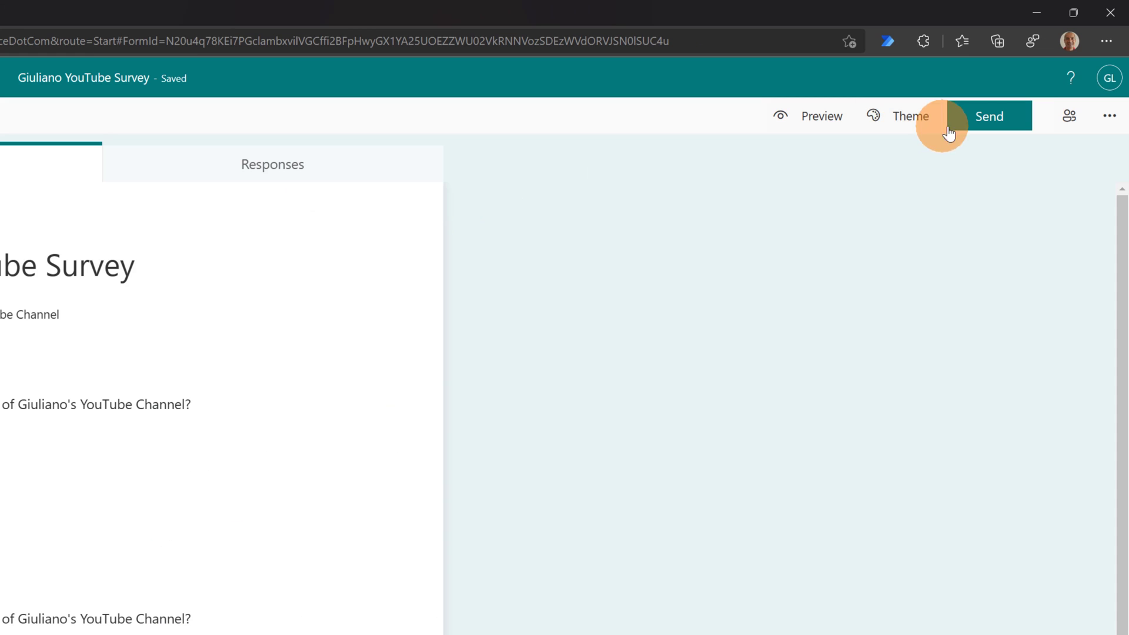
Step: Shorten the survey's response URL in its sending options and copy the link
{"action": "left_click", "coordinate": [1018, 125]}
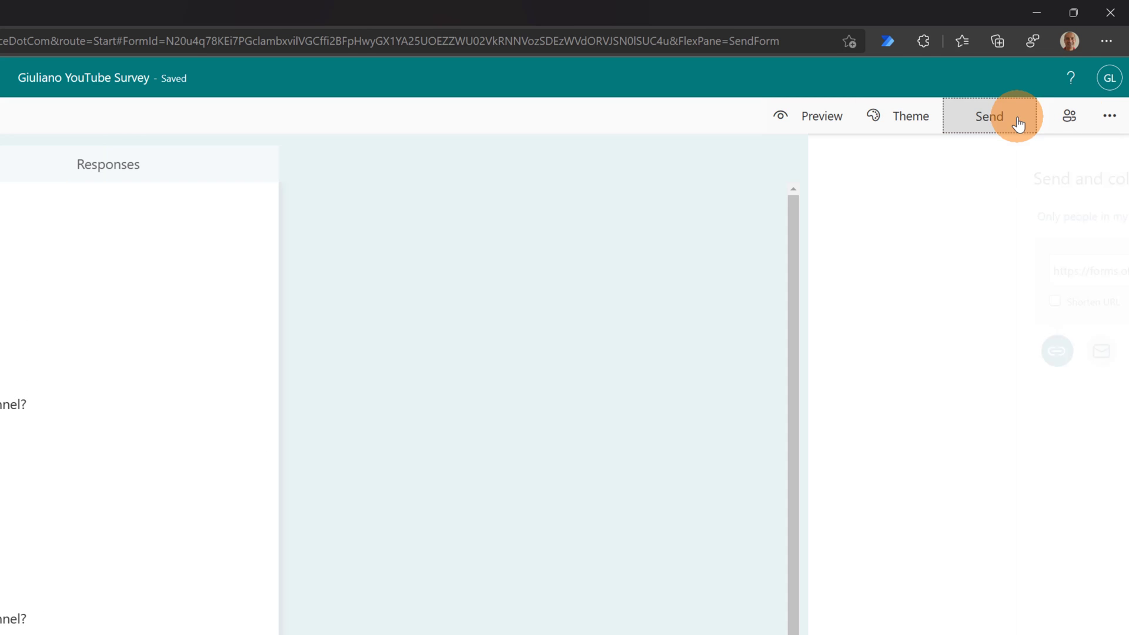
{"action": "left_click", "coordinate": [899, 304]}
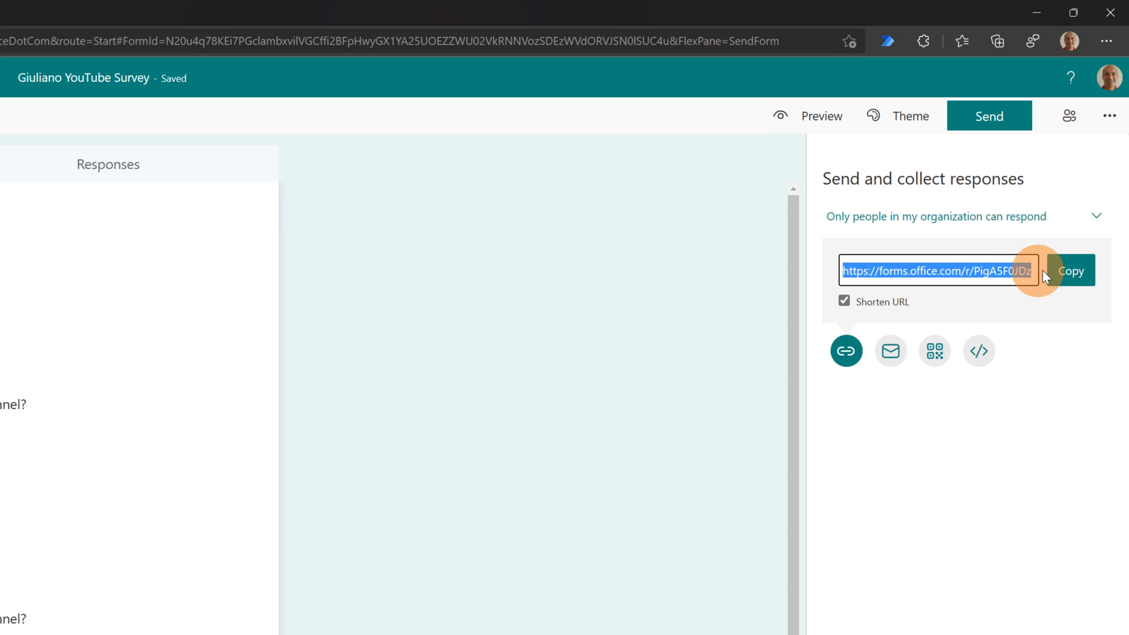
{"action": "left_click", "coordinate": [1060, 274]}
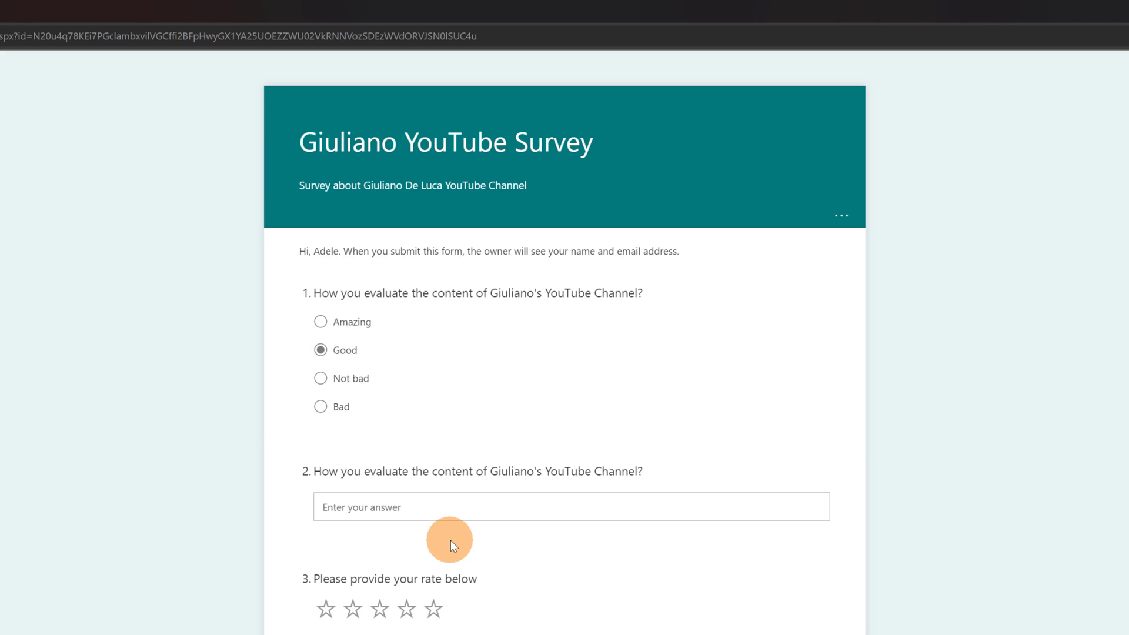
Step: Answer question 2 of the survey with the copied text "I like the content of this channel is clear enough"
{"action": "left_click", "coordinate": [459, 176]}
{"action": "key", "text": "super+v"}
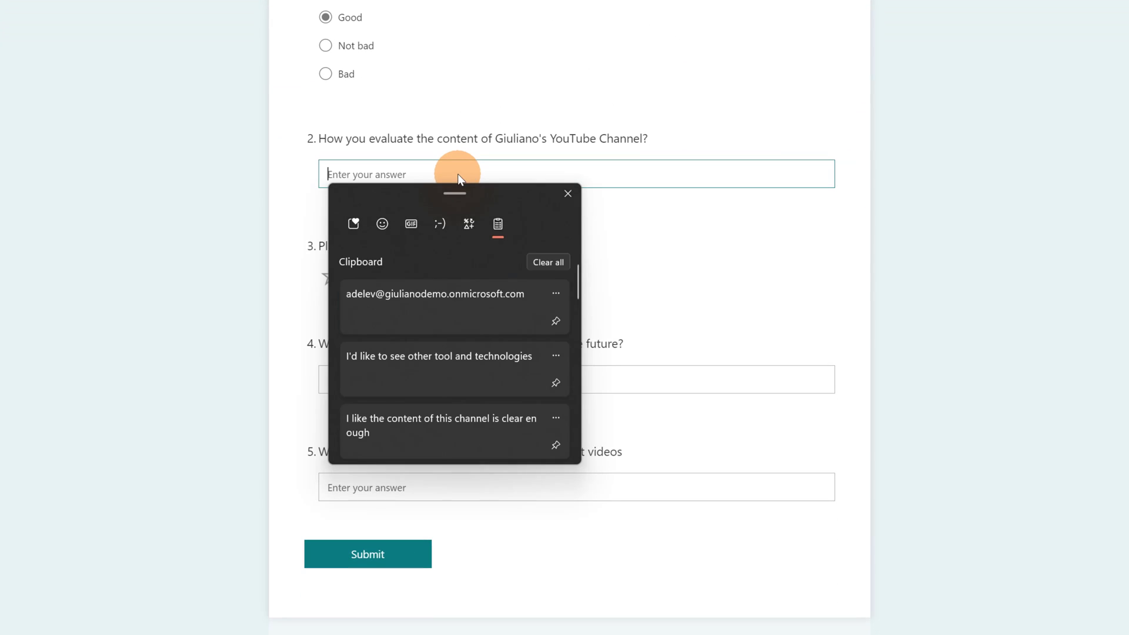
{"action": "scroll", "coordinate": [438, 347], "scroll_direction": "down", "scroll_amount": 2}
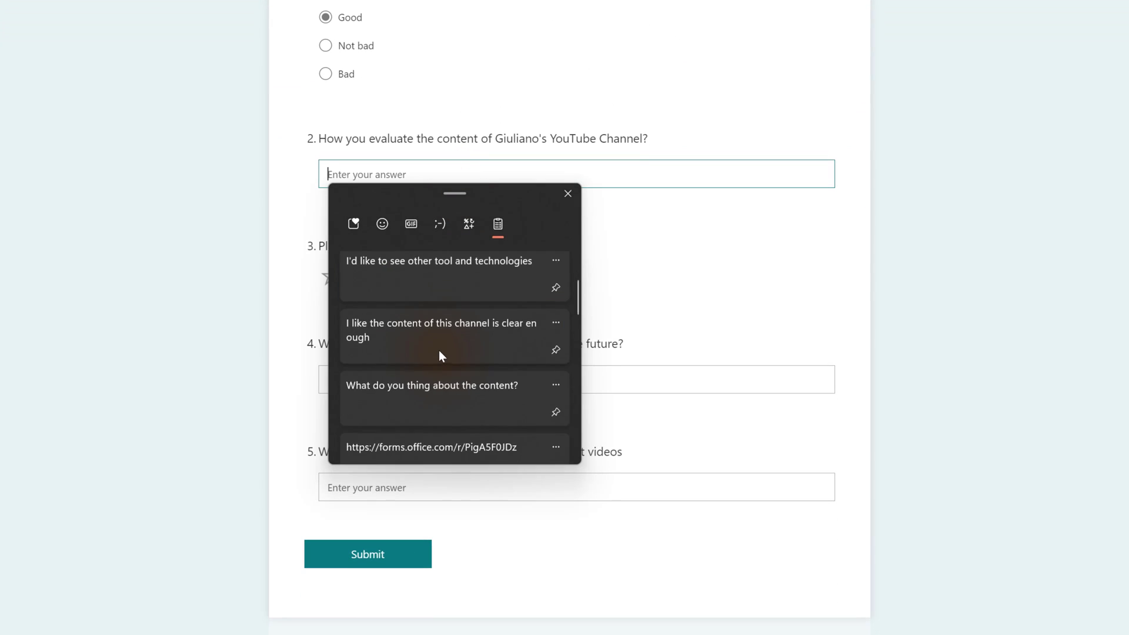
{"action": "left_click", "coordinate": [421, 306]}
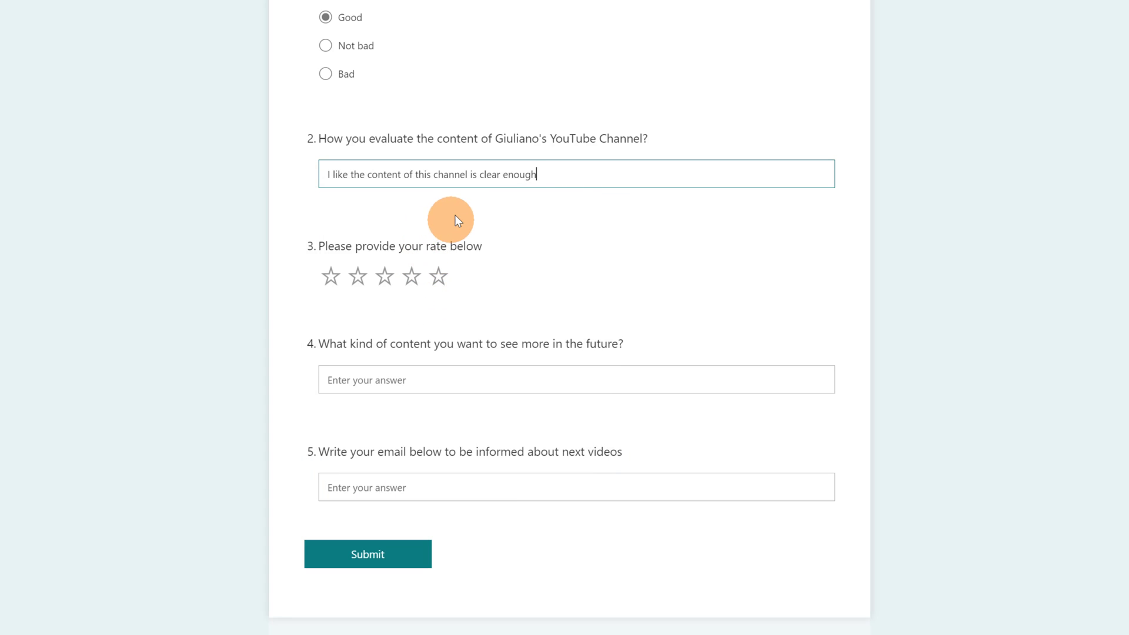
Step: Give a four-star rating in question 3 and answer question 4 with the copied text "I'd like to see other tool and technologies"
{"action": "scroll", "coordinate": [547, 239], "scroll_direction": "down", "scroll_amount": 1}
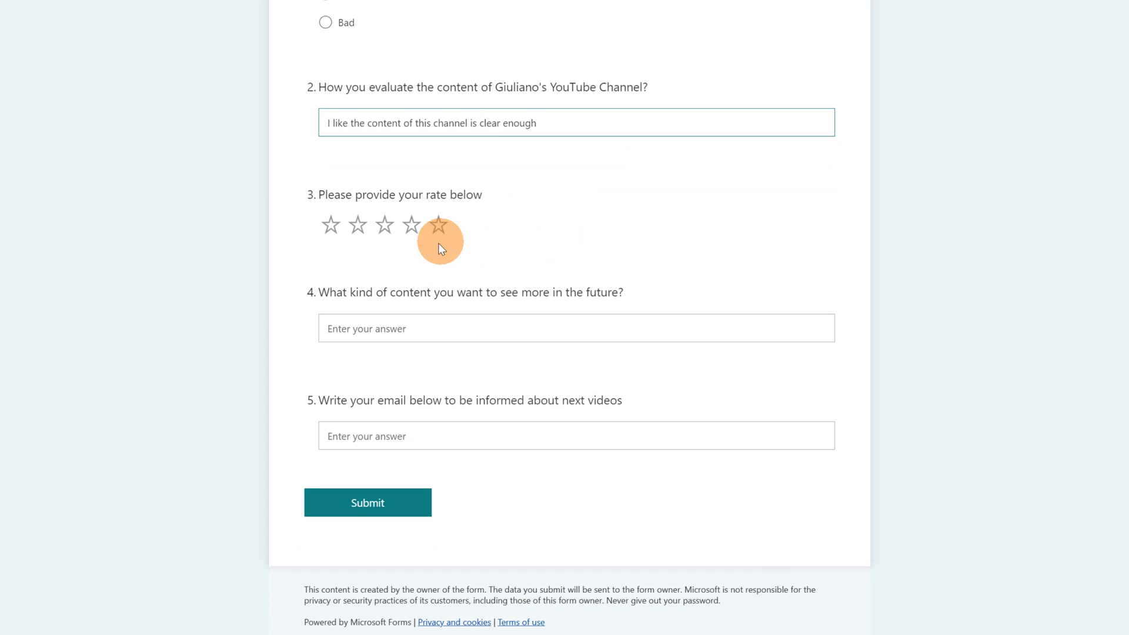
{"action": "left_click", "coordinate": [412, 225]}
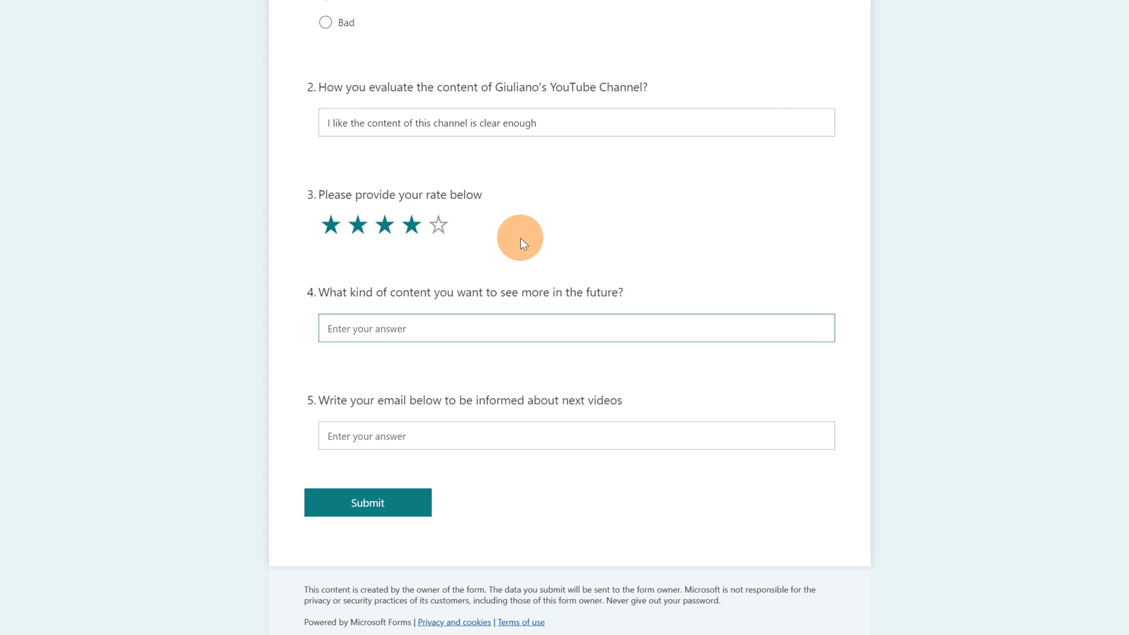
{"action": "key", "text": "super+v"}
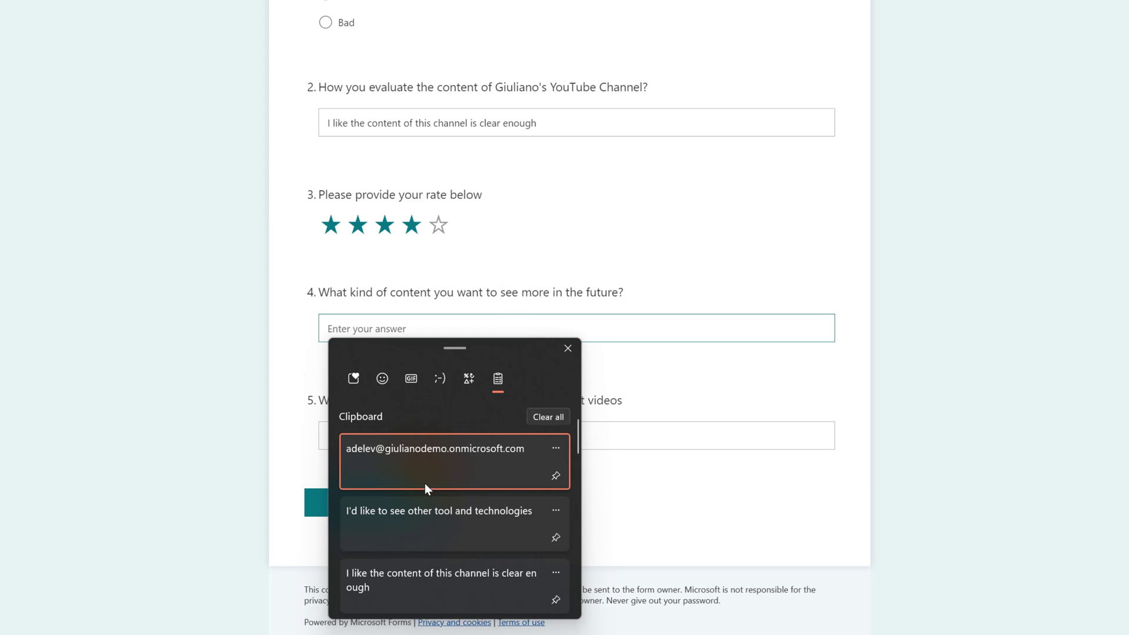
{"action": "left_click", "coordinate": [438, 521]}
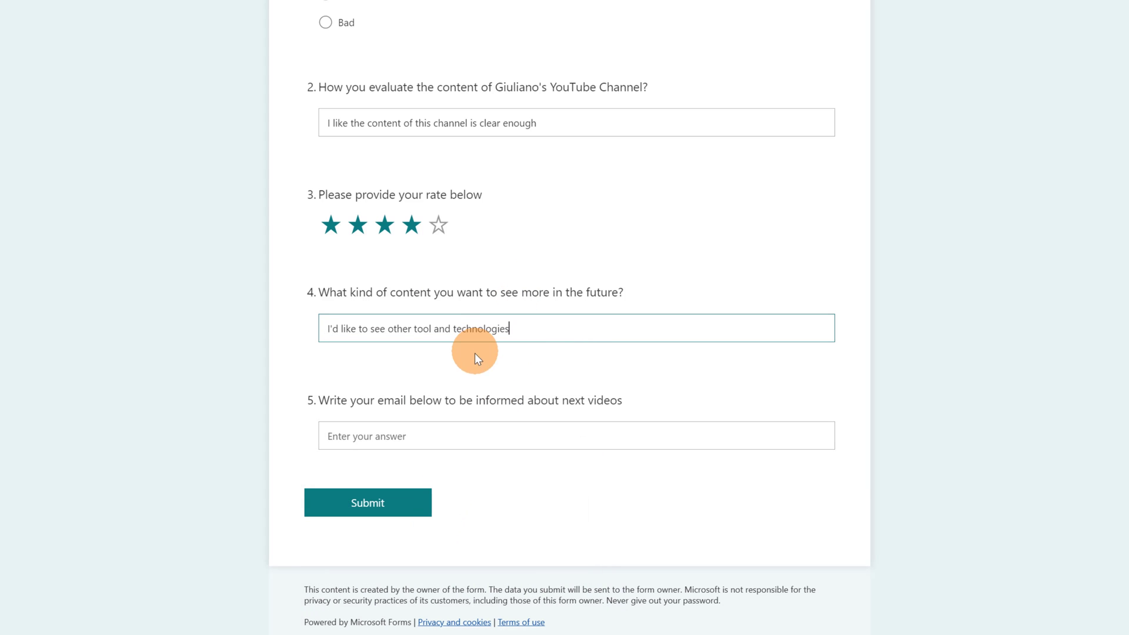
Step: Fill in the respondent's email address from the clipboard history in question 5 and submit the survey response
{"action": "left_click", "coordinate": [416, 432]}
{"action": "key", "text": "super+v"}
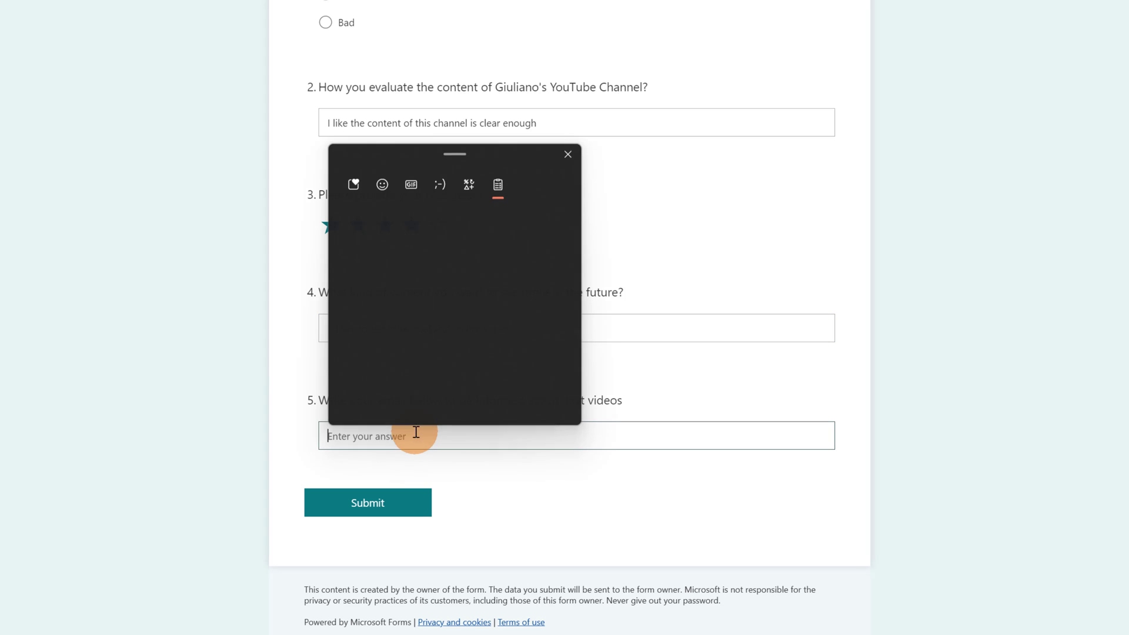
{"action": "left_click", "coordinate": [421, 281]}
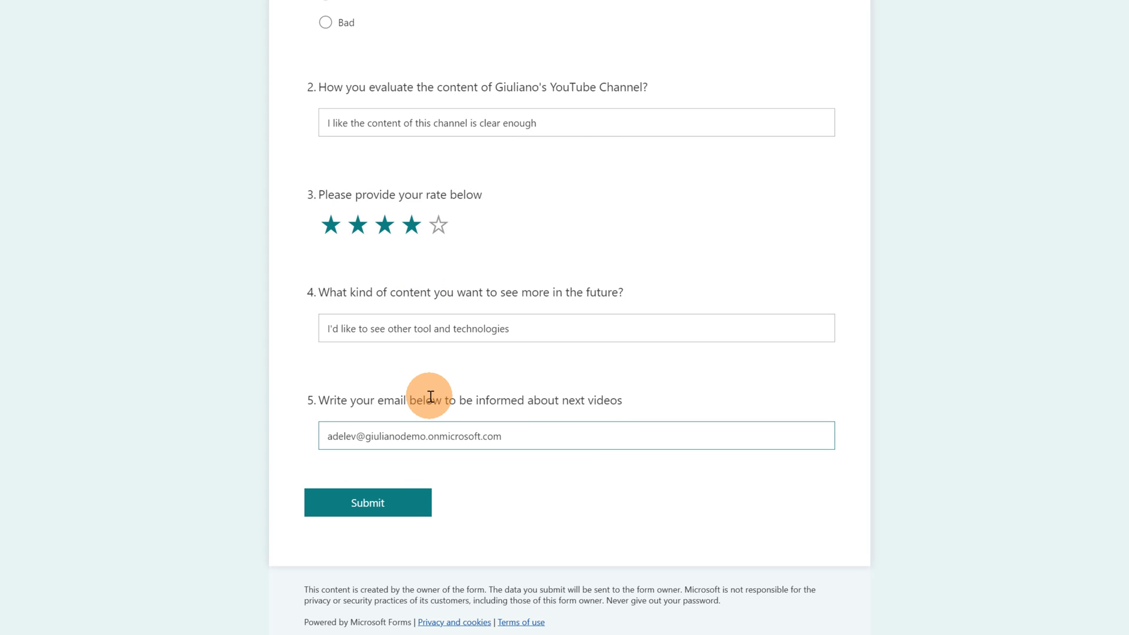
{"action": "left_click", "coordinate": [363, 510]}
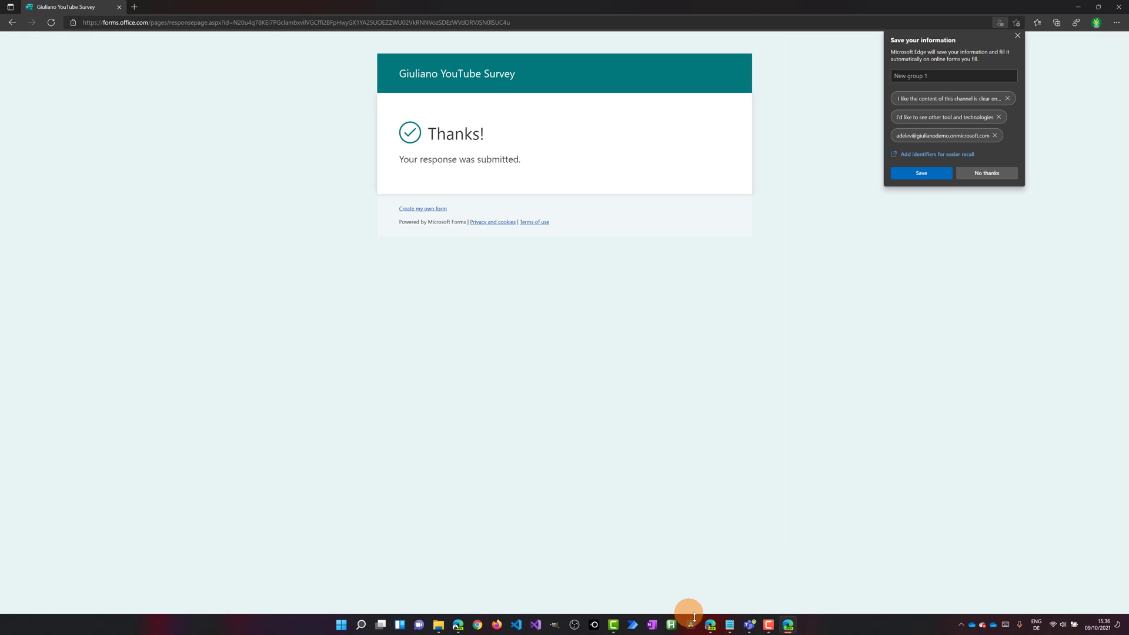
Step: Switch to Power Automate, leave the YouTube Survey flow's editor and open its latest run from the 28-day run history
{"action": "left_click", "coordinate": [710, 624]}
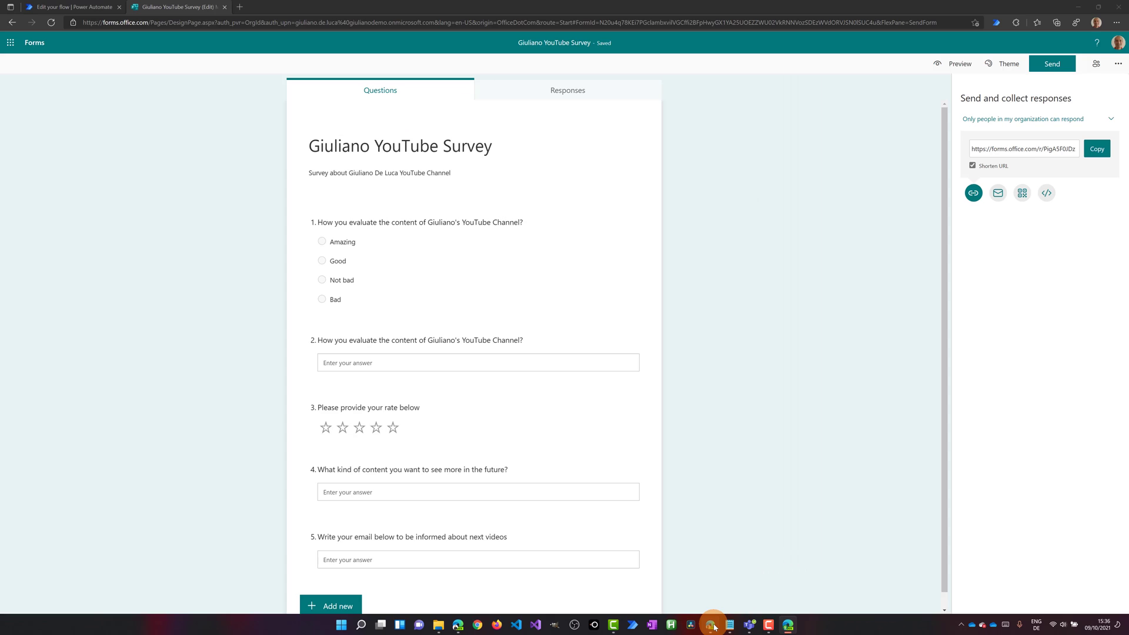
{"action": "left_click", "coordinate": [85, 8]}
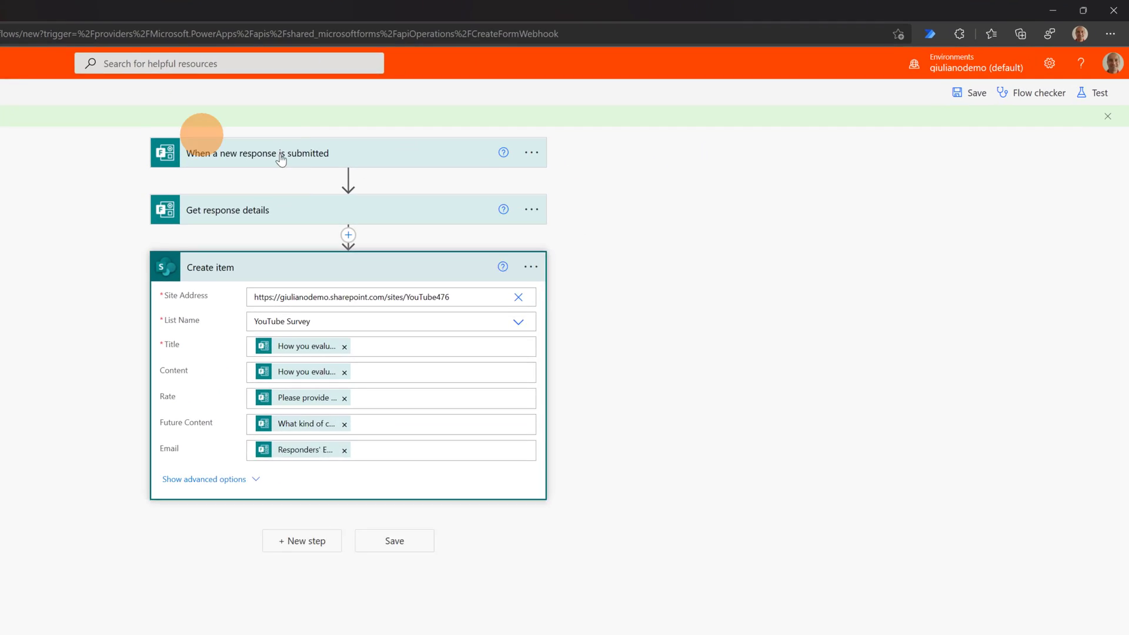
{"action": "left_click", "coordinate": [1112, 63]}
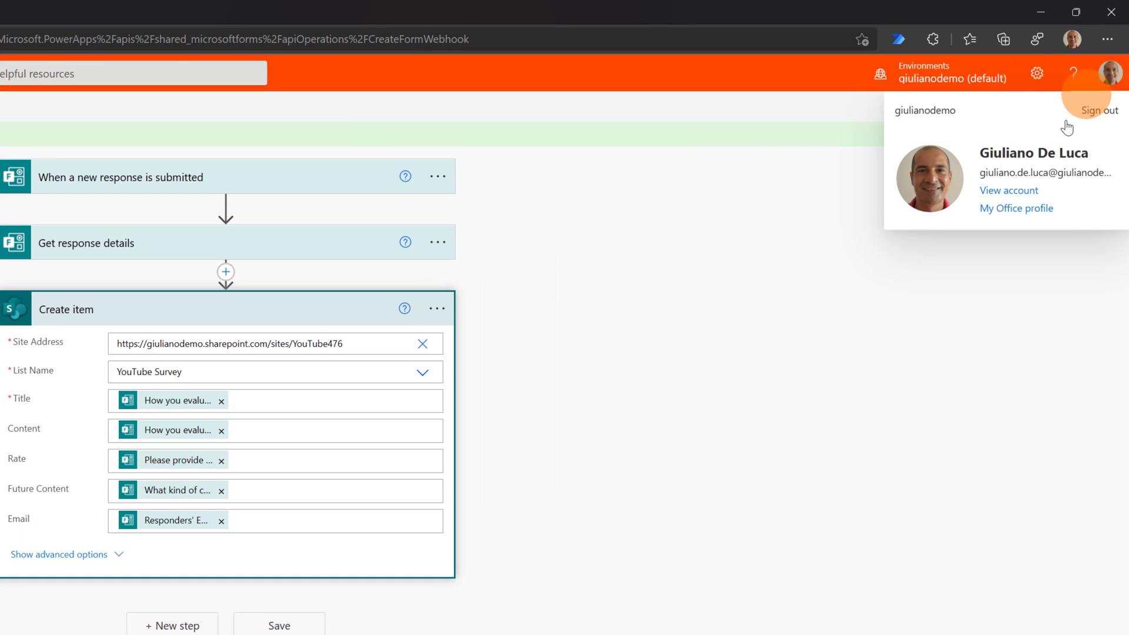
{"action": "left_click", "coordinate": [773, 237]}
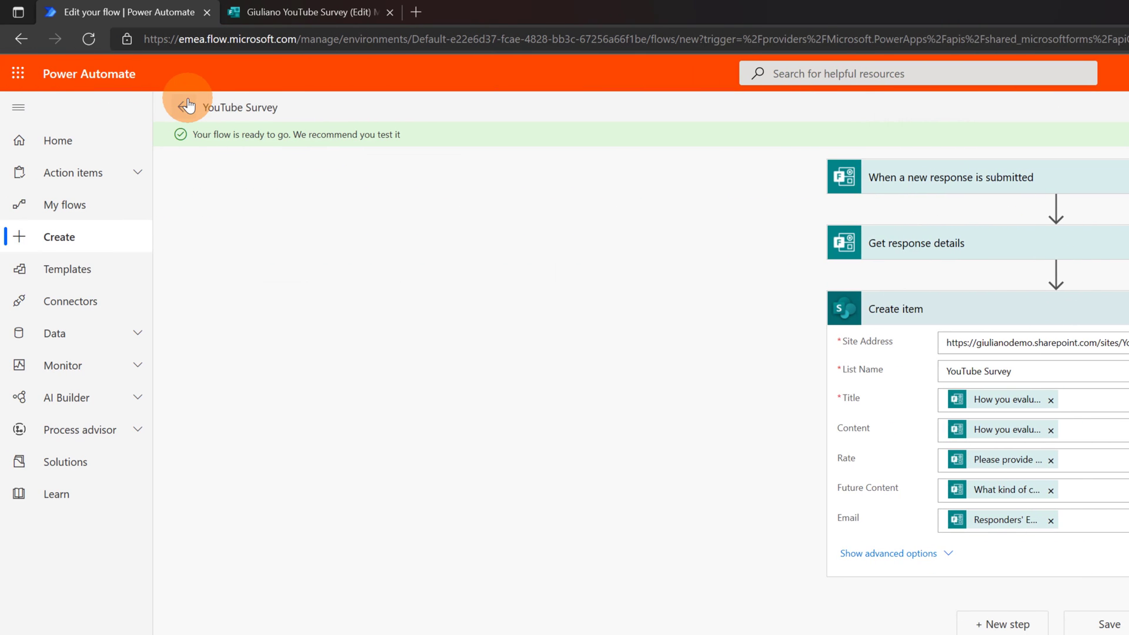
{"action": "left_click", "coordinate": [185, 107]}
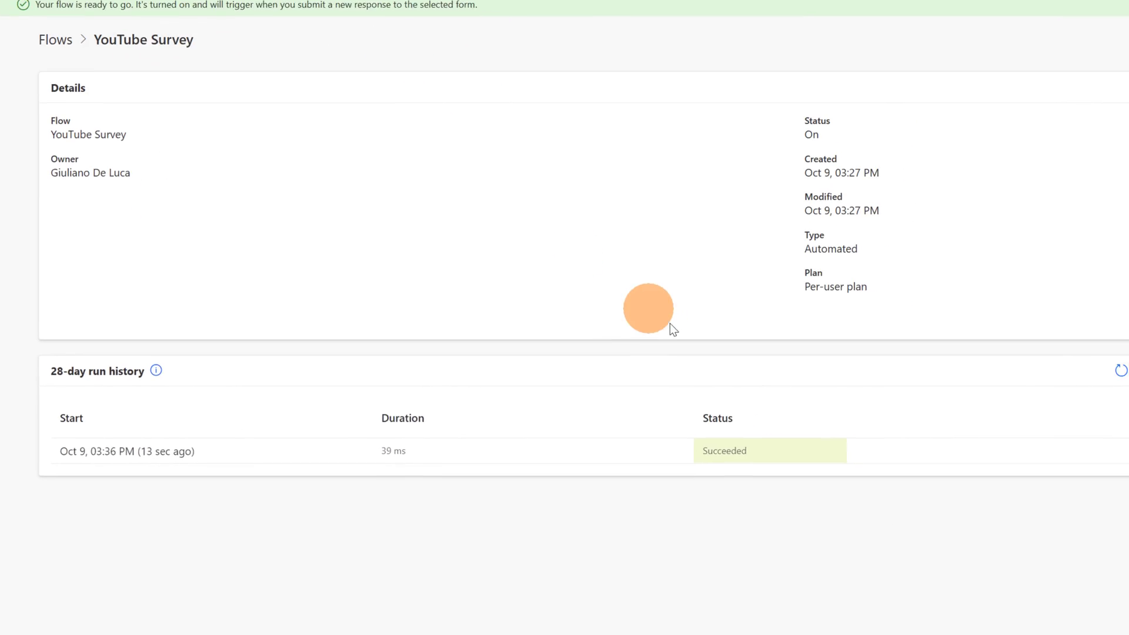
{"action": "left_click", "coordinate": [1086, 337]}
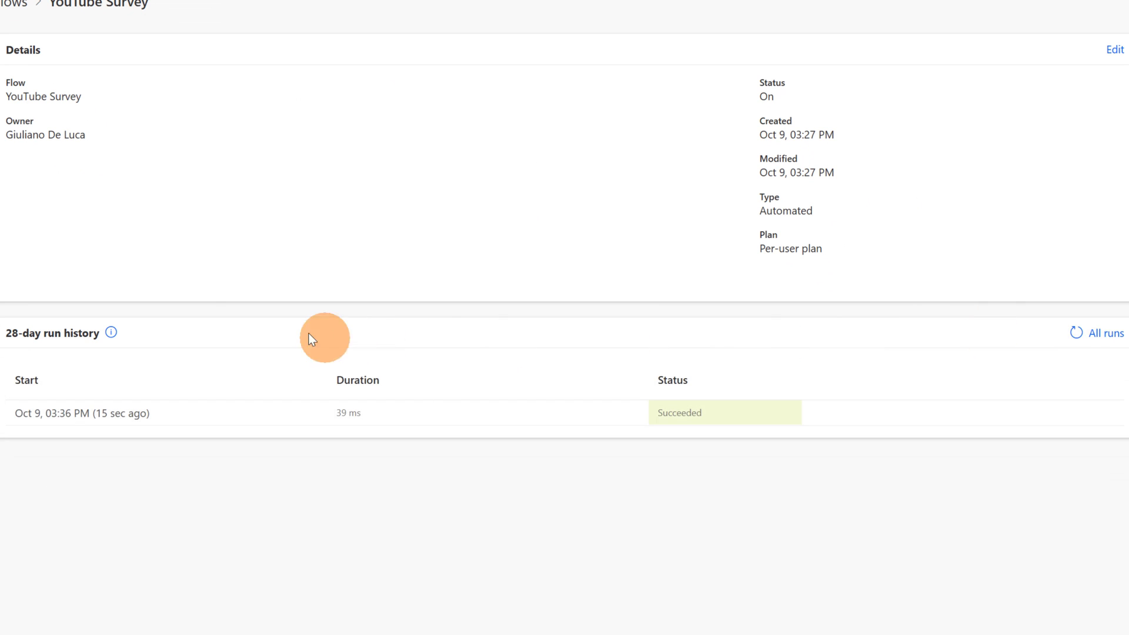
{"action": "left_click", "coordinate": [96, 414]}
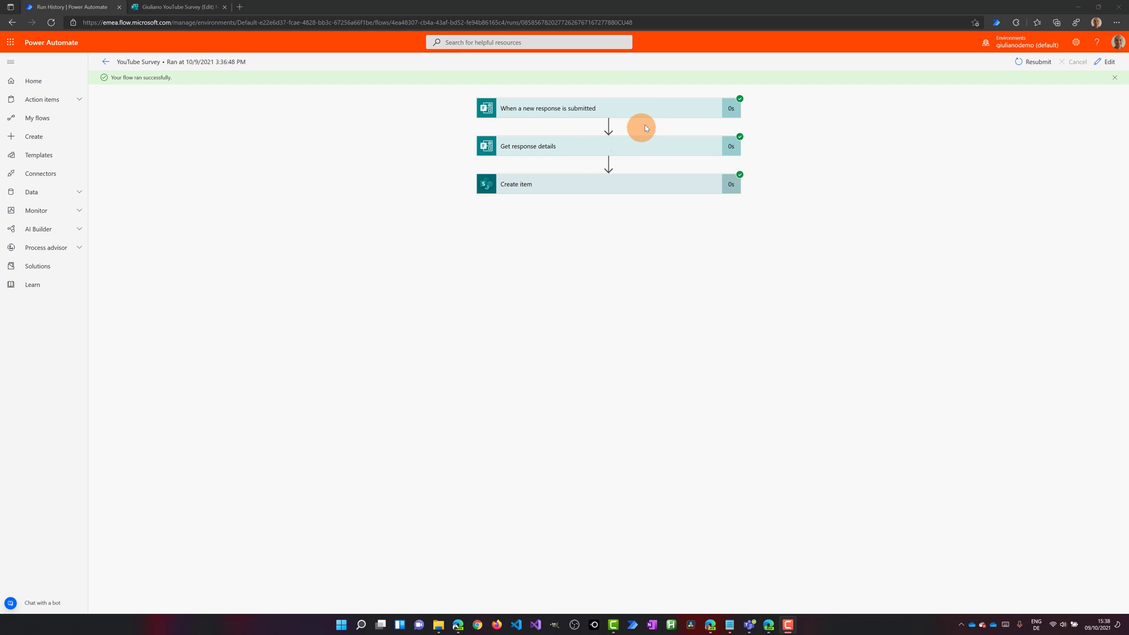
Step: Expand the run's "When a new response is submitted" trigger and "Get response details" action and check the submitted answers in the outputs
{"action": "left_click", "coordinate": [647, 108]}
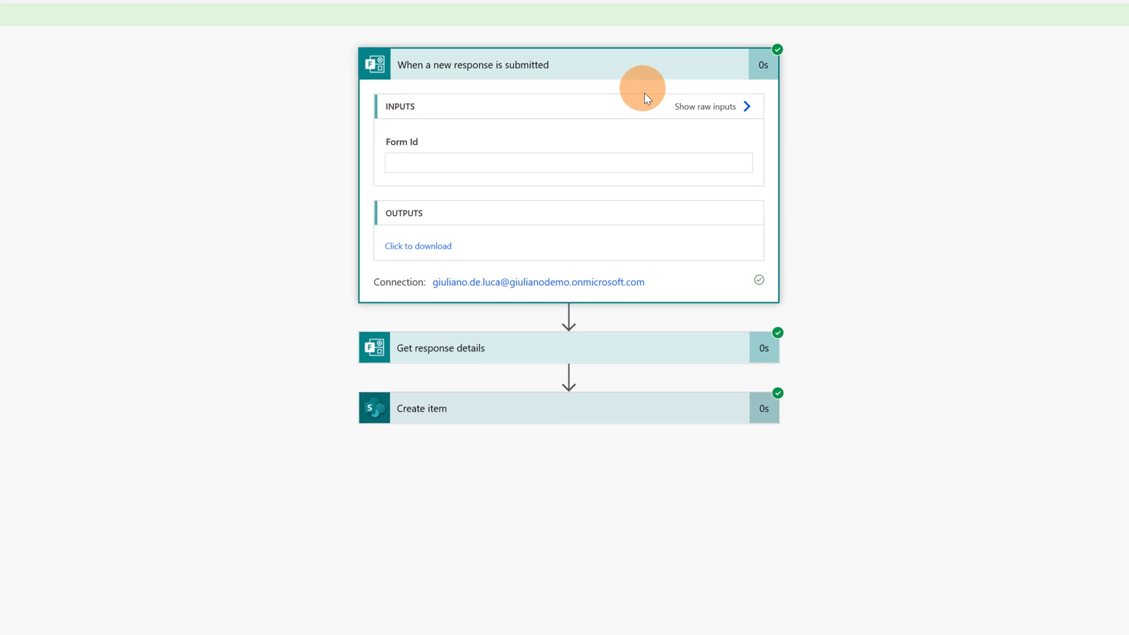
{"action": "left_click", "coordinate": [632, 351]}
{"action": "scroll", "coordinate": [647, 350], "scroll_direction": "down", "scroll_amount": 4}
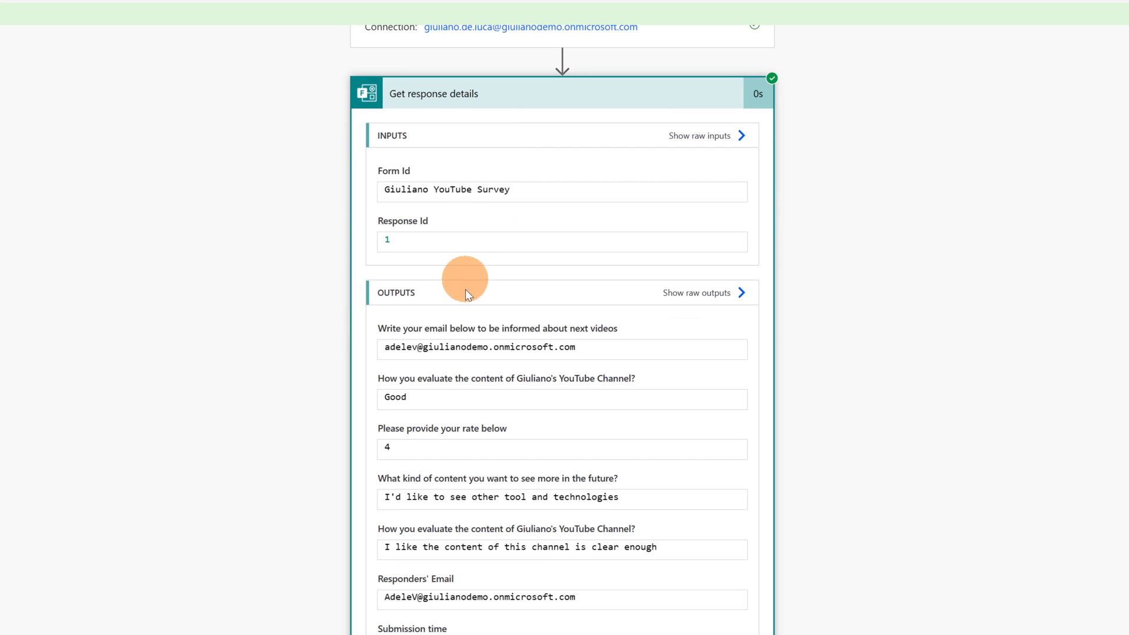
{"action": "scroll", "coordinate": [465, 289], "scroll_direction": "down", "scroll_amount": 2}
{"action": "left_click_drag", "start_coordinate": [385, 270], "coordinate": [643, 267]}
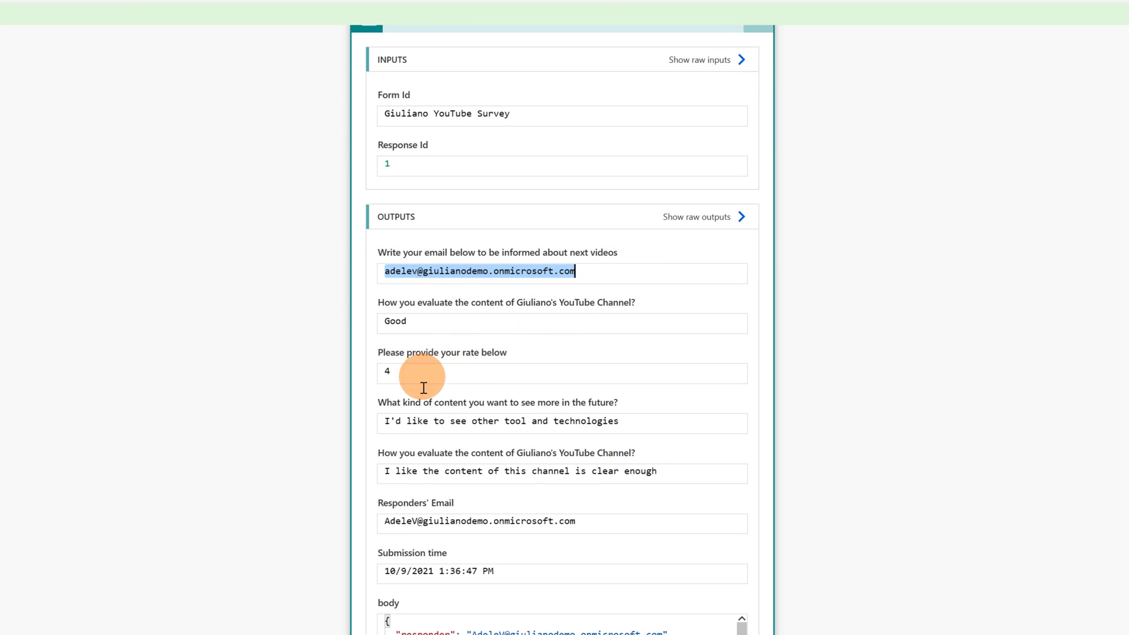
{"action": "scroll", "coordinate": [277, 555], "scroll_direction": "down", "scroll_amount": 5}
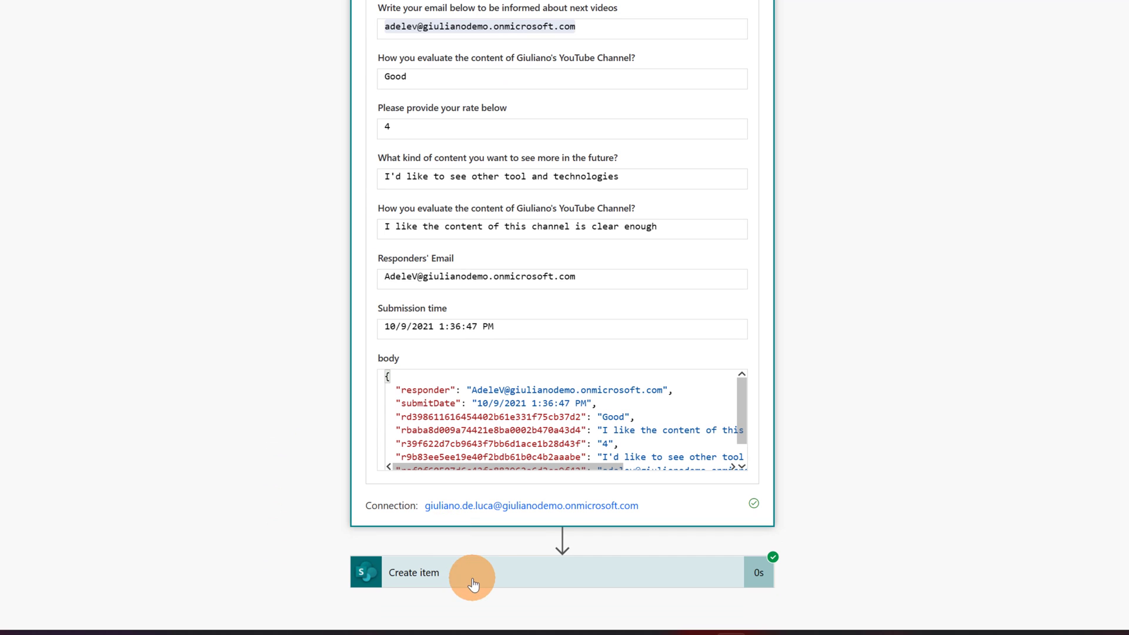
Step: Expand the run's Create item action and review the field values in its inputs and outputs
{"action": "left_click", "coordinate": [473, 584]}
{"action": "scroll", "coordinate": [499, 474], "scroll_direction": "down", "scroll_amount": 15}
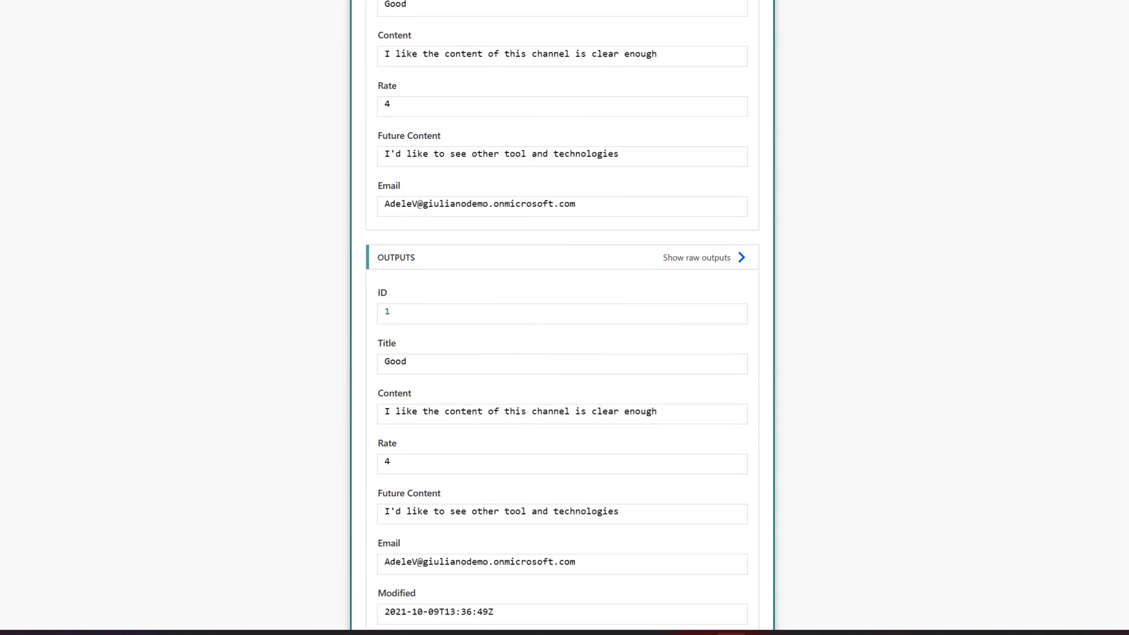
{"action": "scroll", "coordinate": [451, 23], "scroll_direction": "down", "scroll_amount": 5}
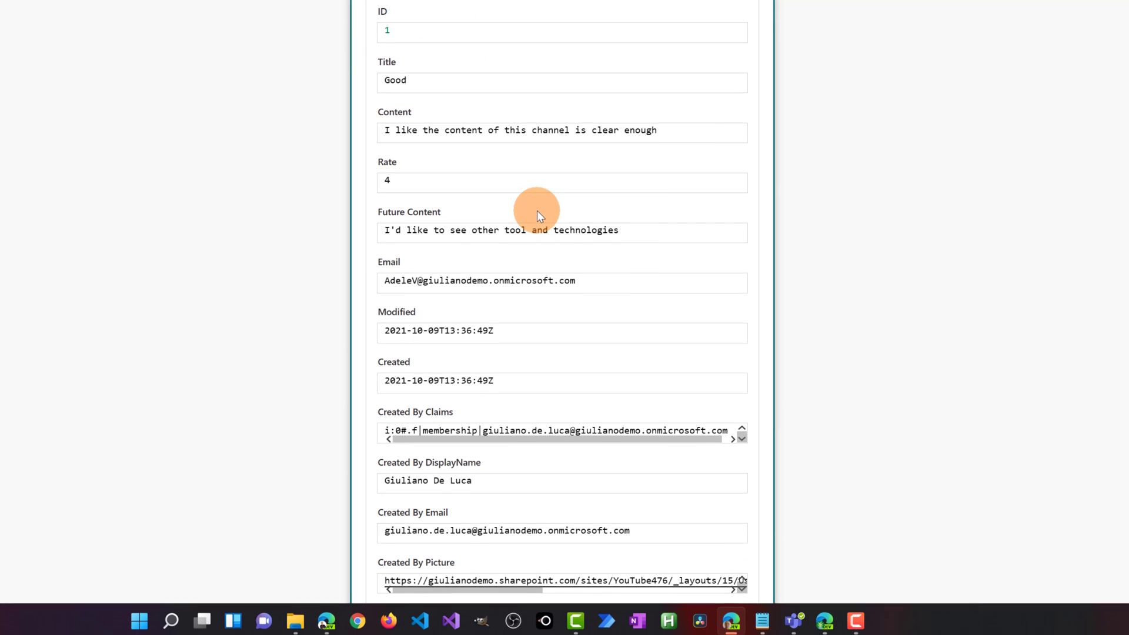
Step: Switch to Teams, open the YouTube Survey list in the General channel and check the new item's columns
{"action": "left_click", "coordinate": [794, 619]}
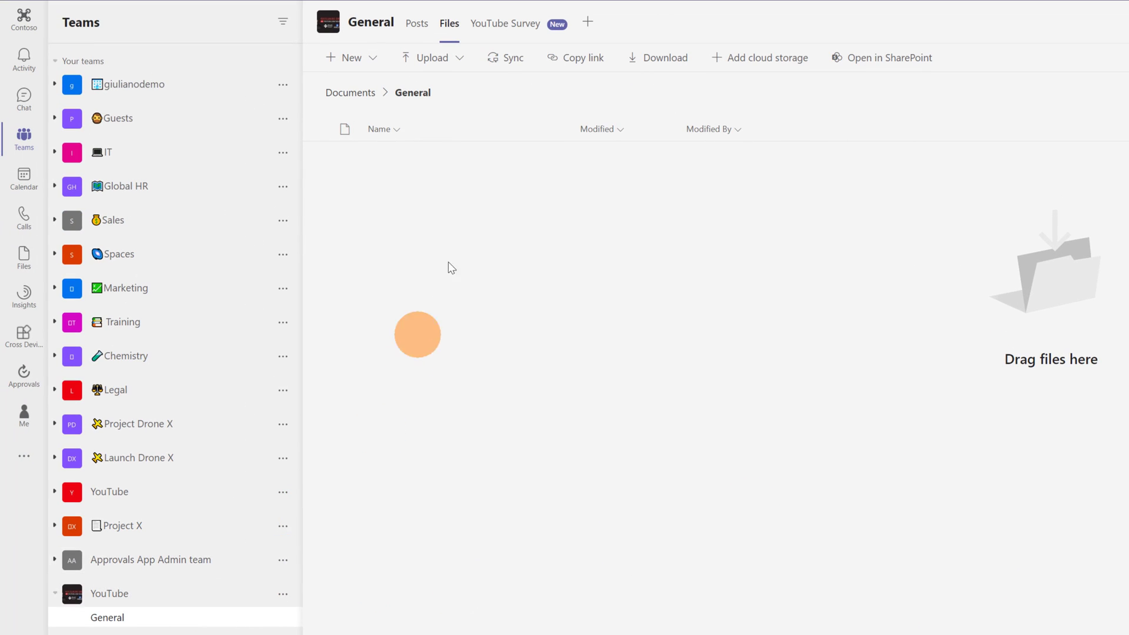
{"action": "left_click", "coordinate": [503, 27]}
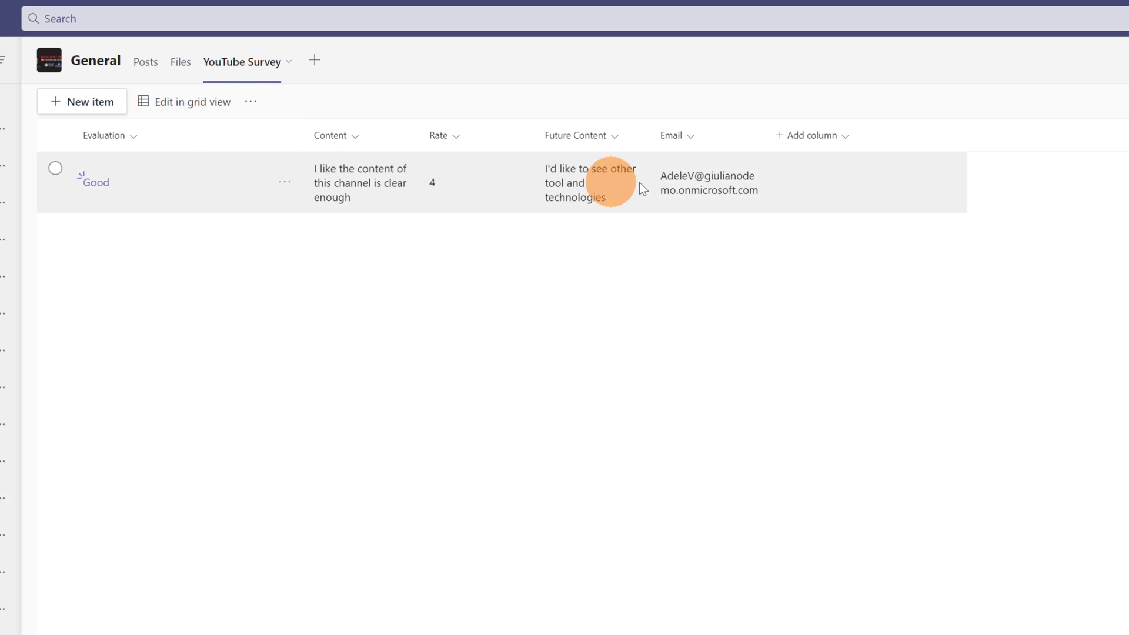
{"action": "left_click", "coordinate": [699, 187]}
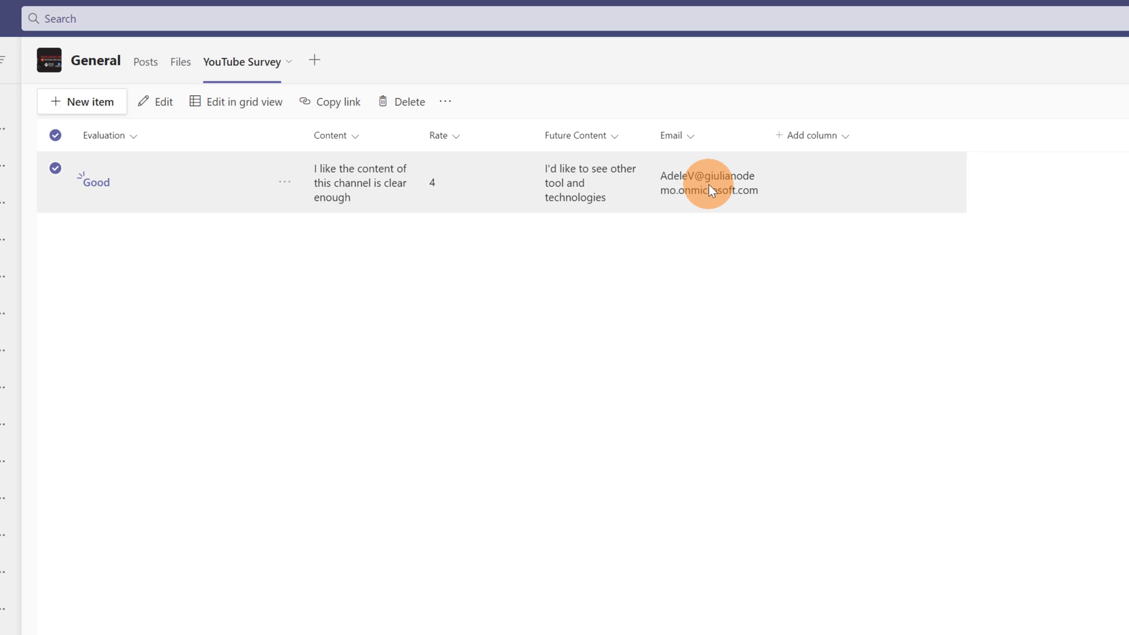